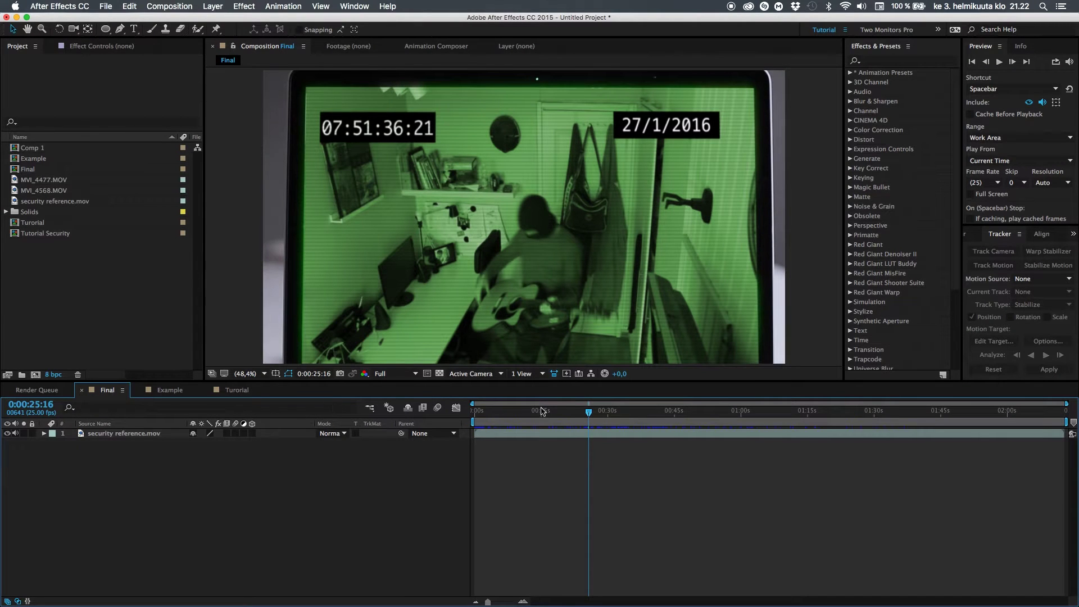
- Scrub back to about nine seconds and switch to the Example composition with no layer selected
left_click_drag(500, 415, 661, 444)
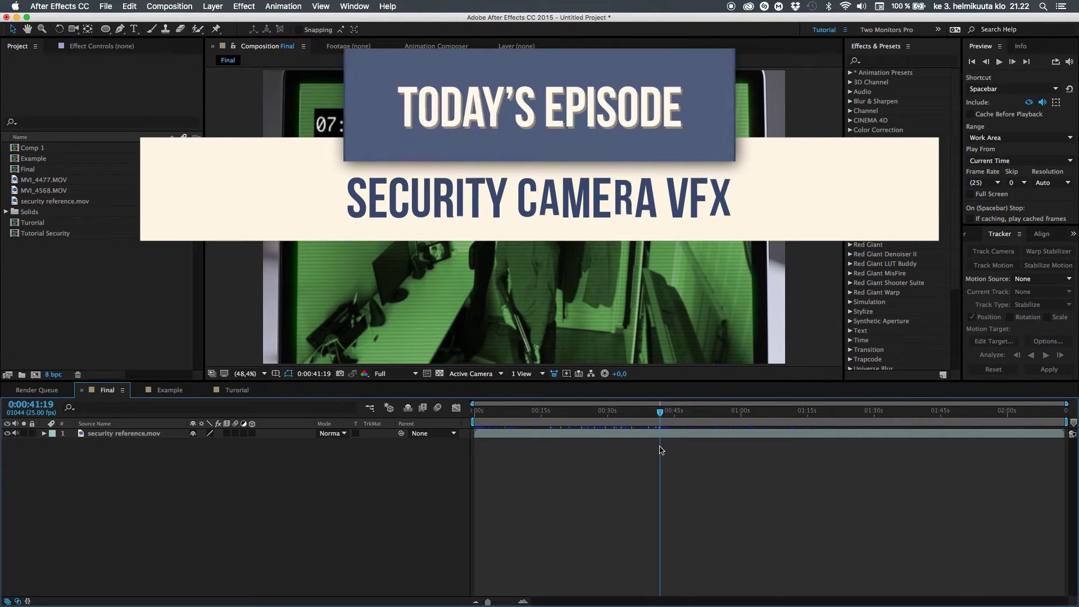
left_click(168, 390)
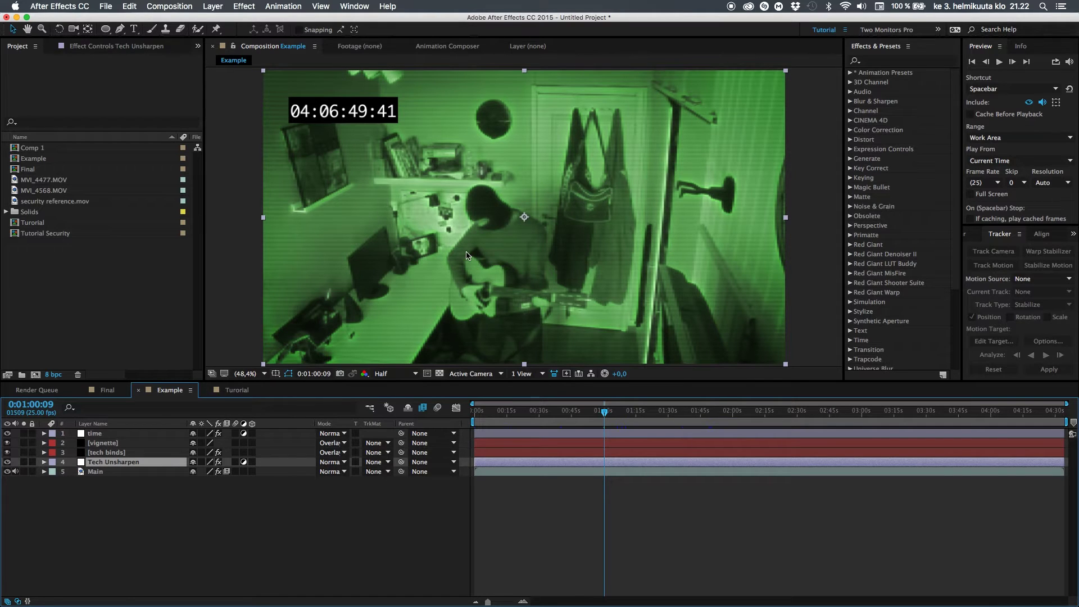
left_click(234, 518)
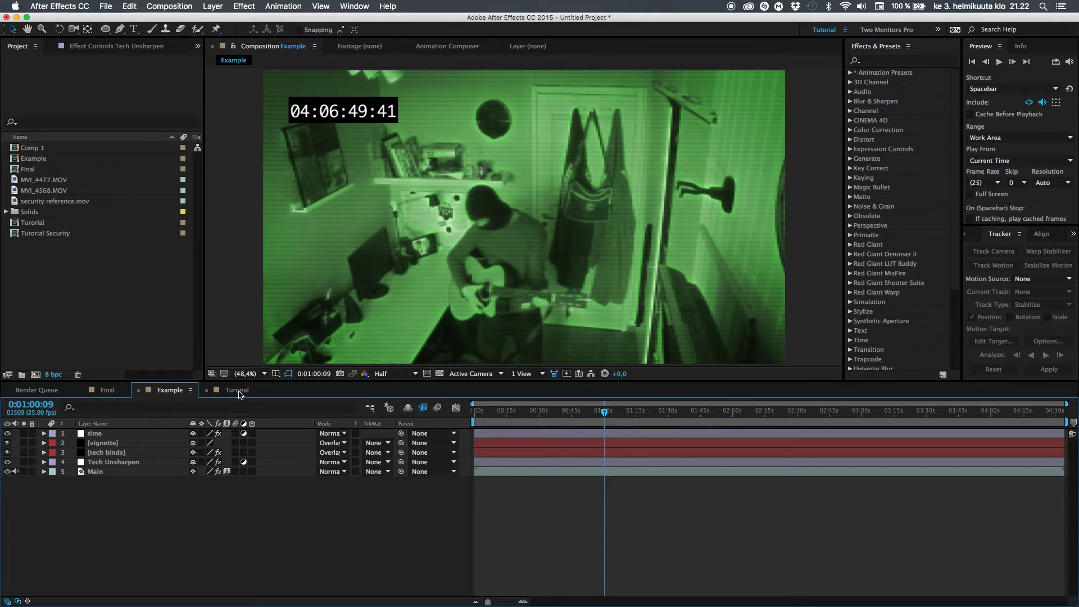
- Build a new MVI_4477 composition from the MVI_4477.MOV footage item in the Project panel
left_click(158, 326)
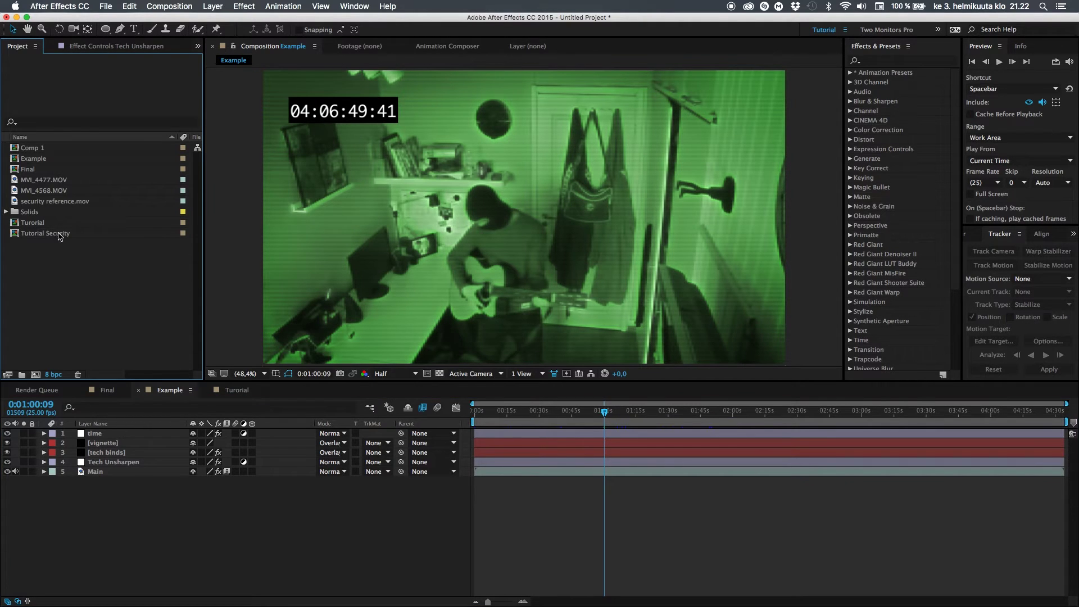
left_click(47, 183)
left_click(51, 190)
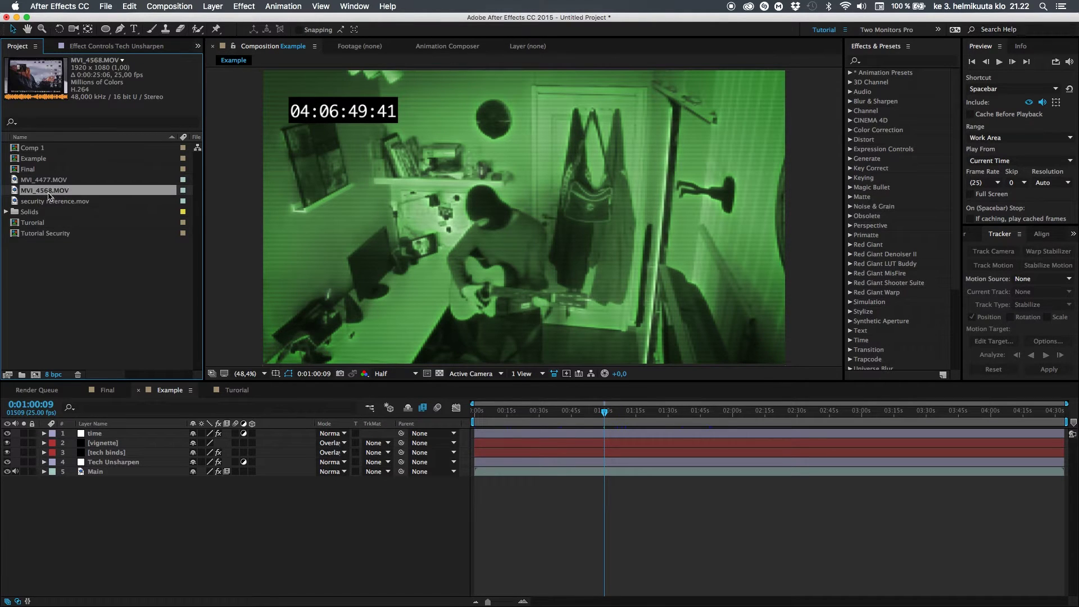
left_click(59, 184)
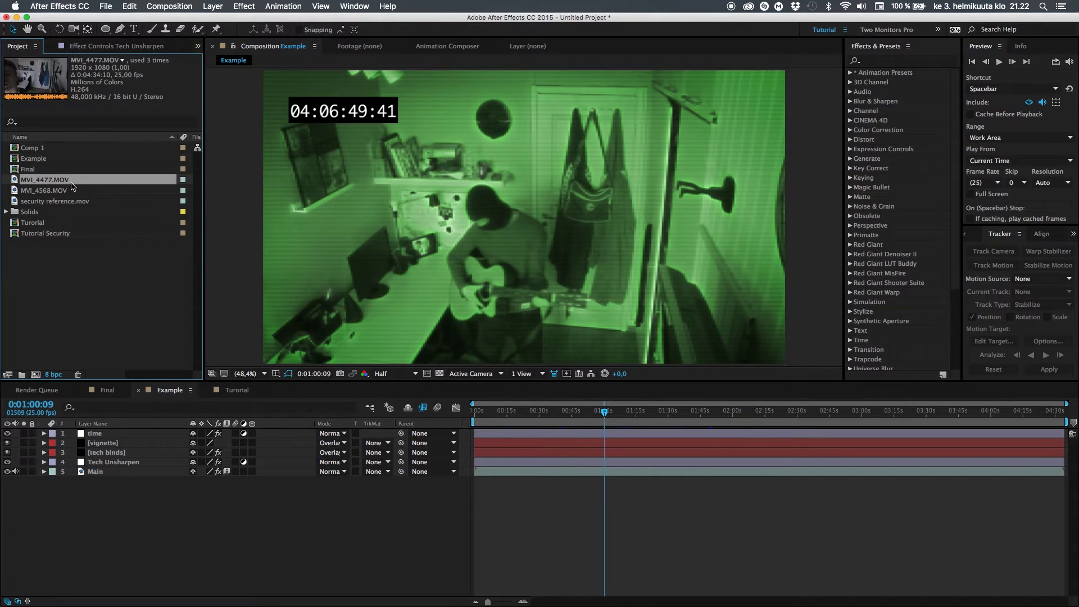
left_click_drag(73, 184, 35, 375)
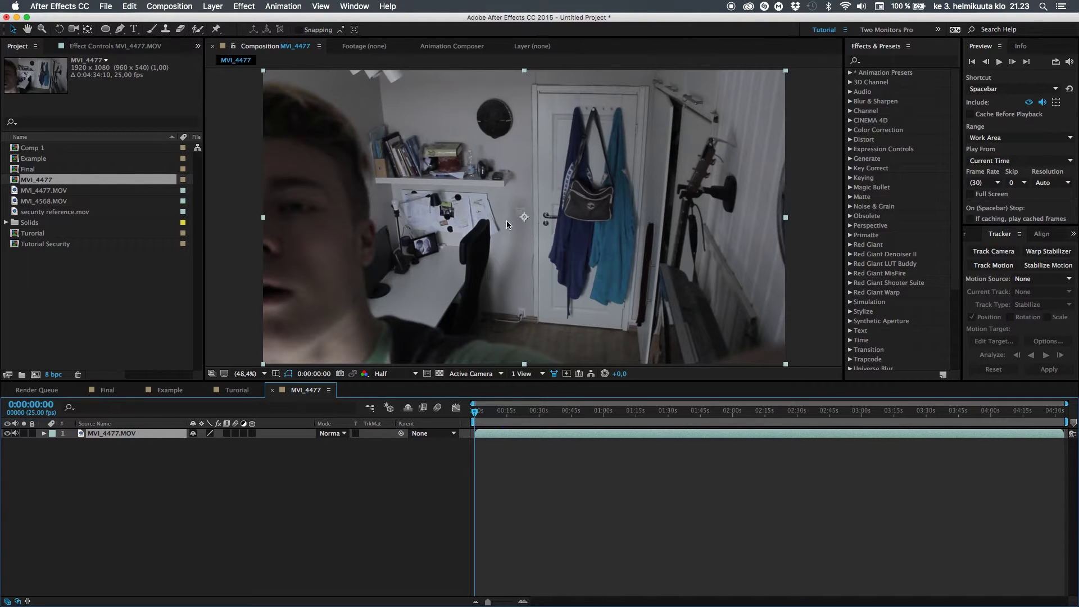
- Apply the Tint and Hue/Saturation effects to the MVI_4477.MOV footage at the guitar-playing part
left_click_drag(562, 414, 611, 415)
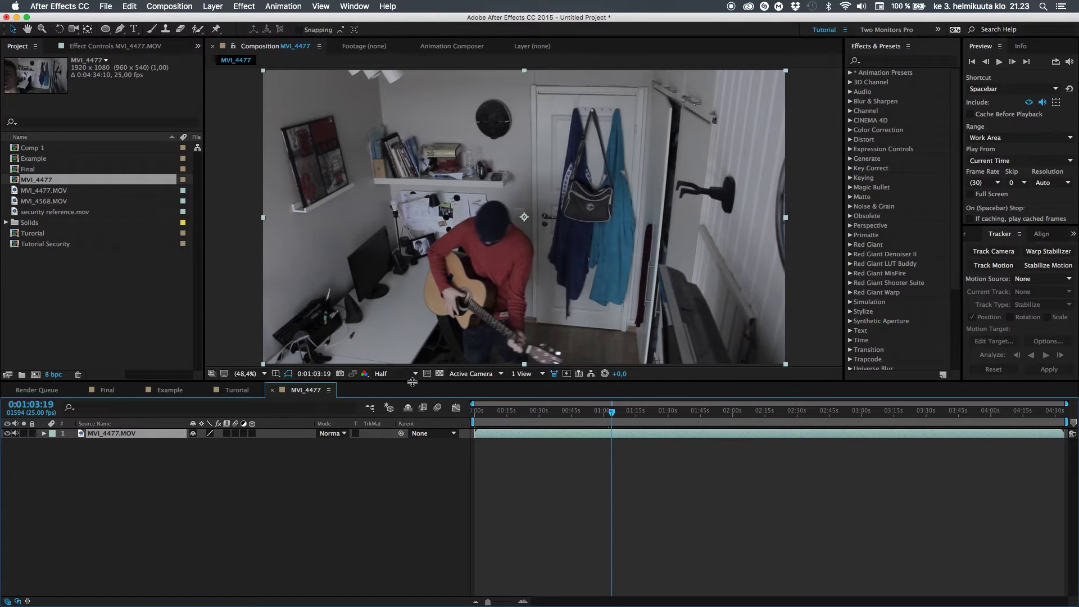
left_click(882, 61)
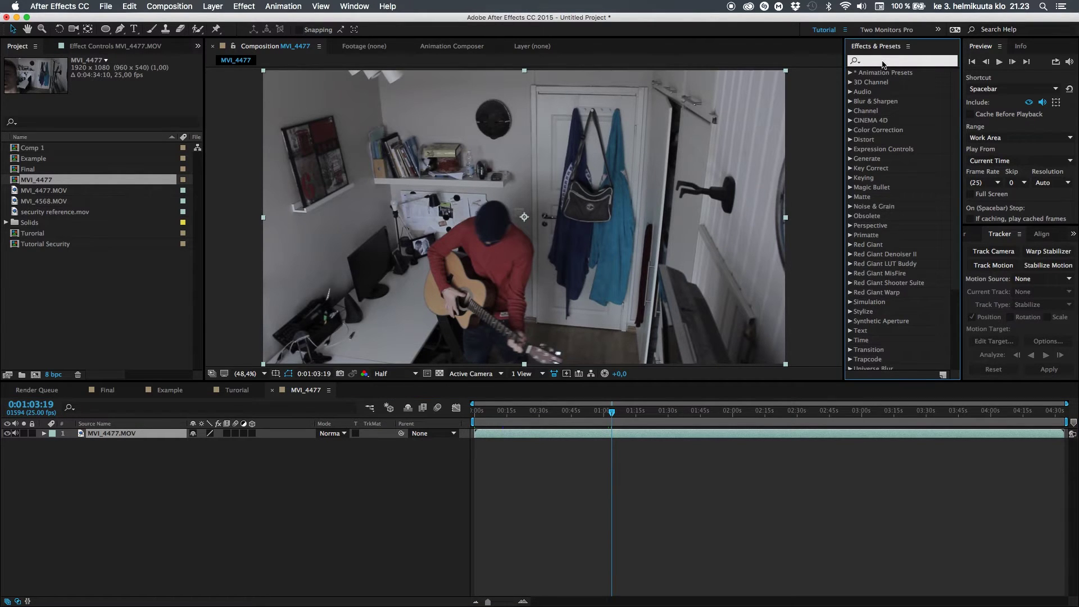
type("tint")
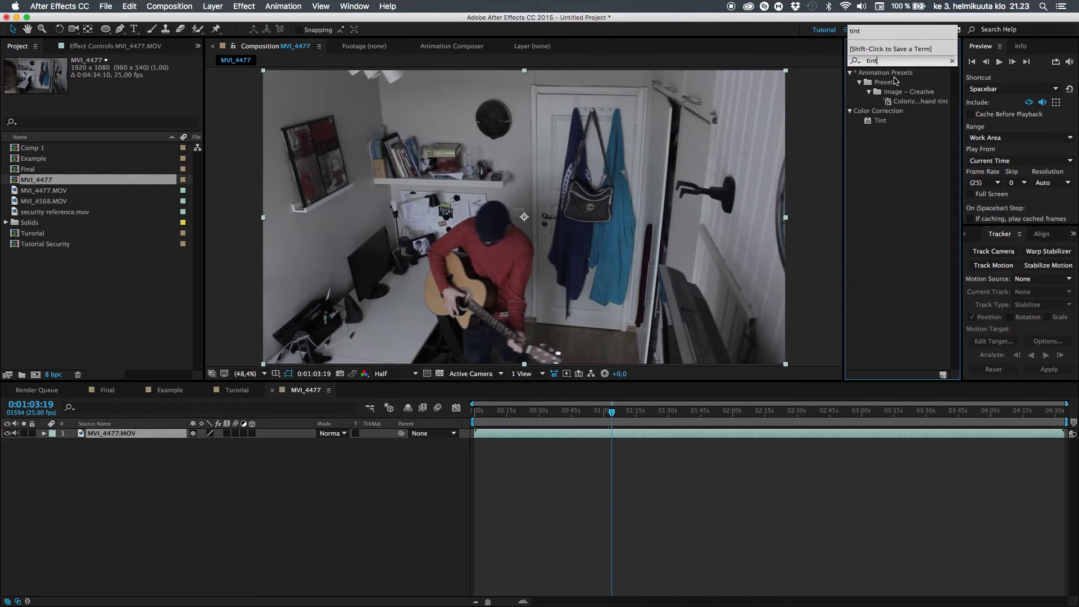
left_click_drag(885, 122, 616, 202)
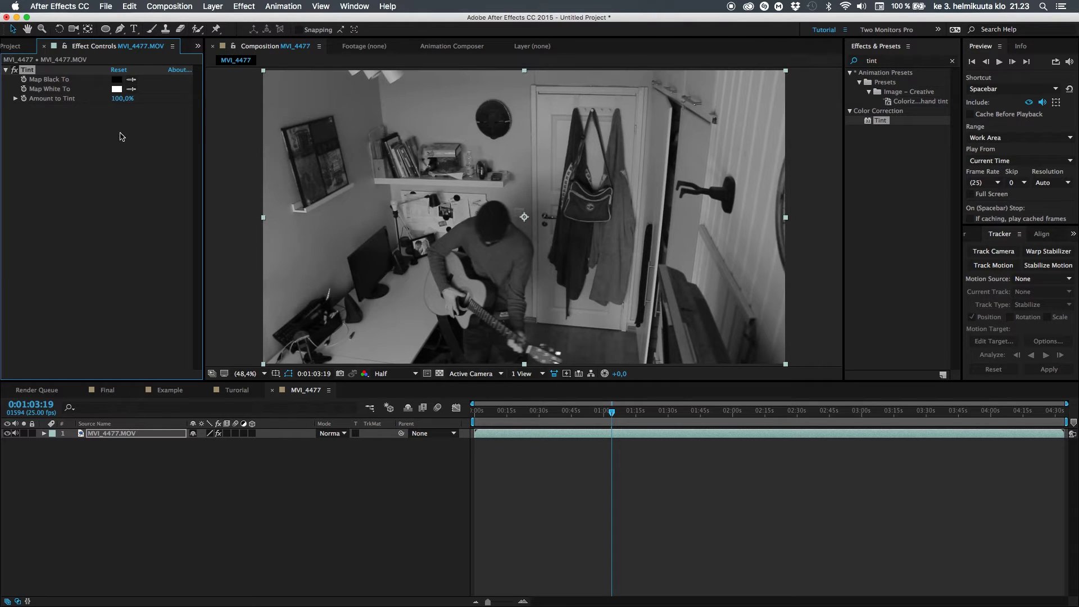
left_click(890, 61)
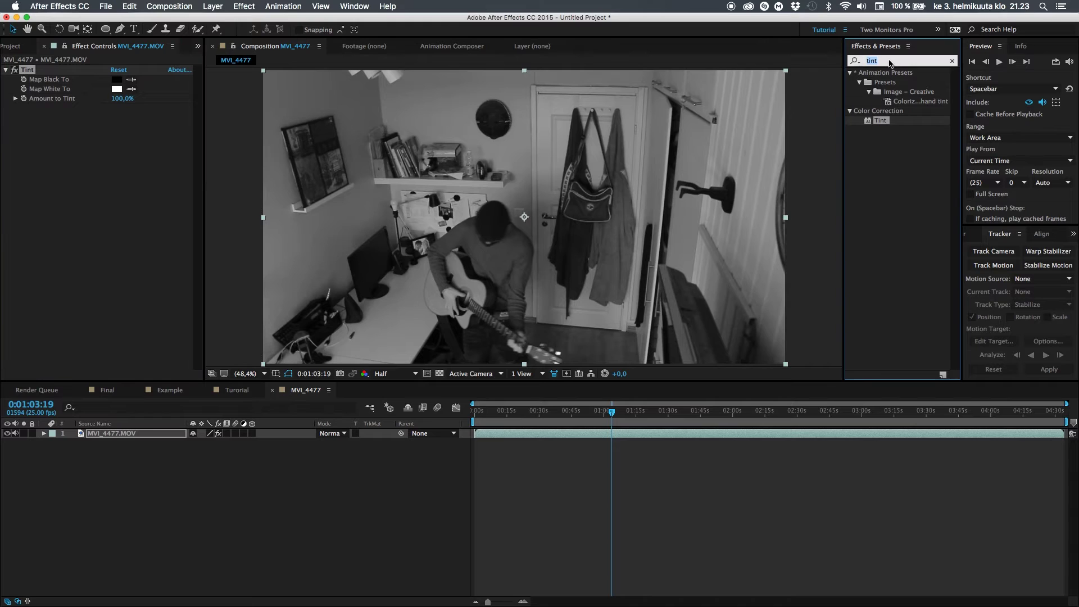
type("hue")
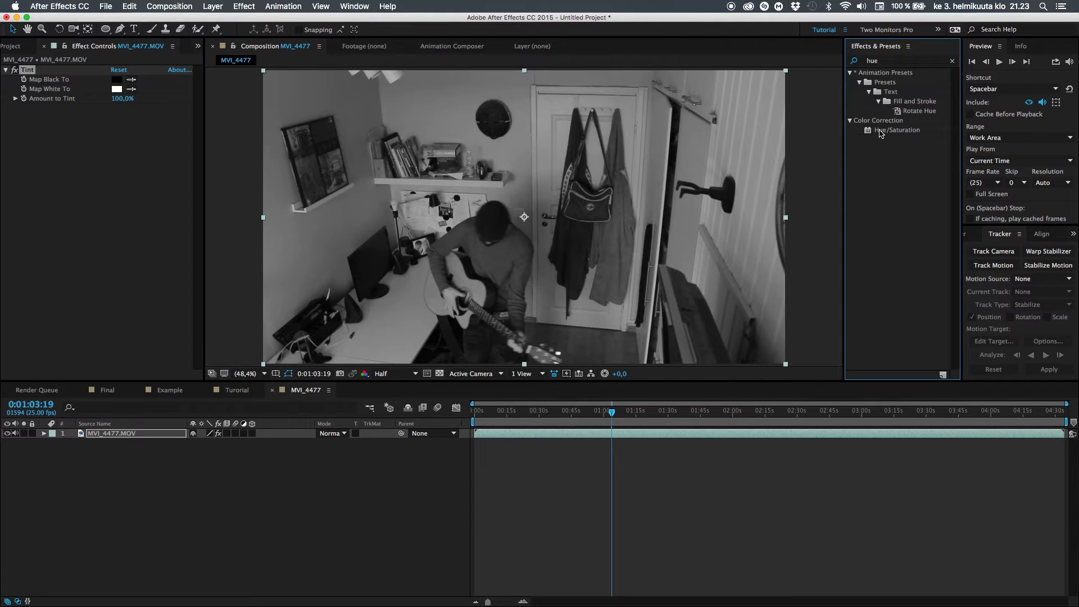
left_click_drag(889, 133, 490, 279)
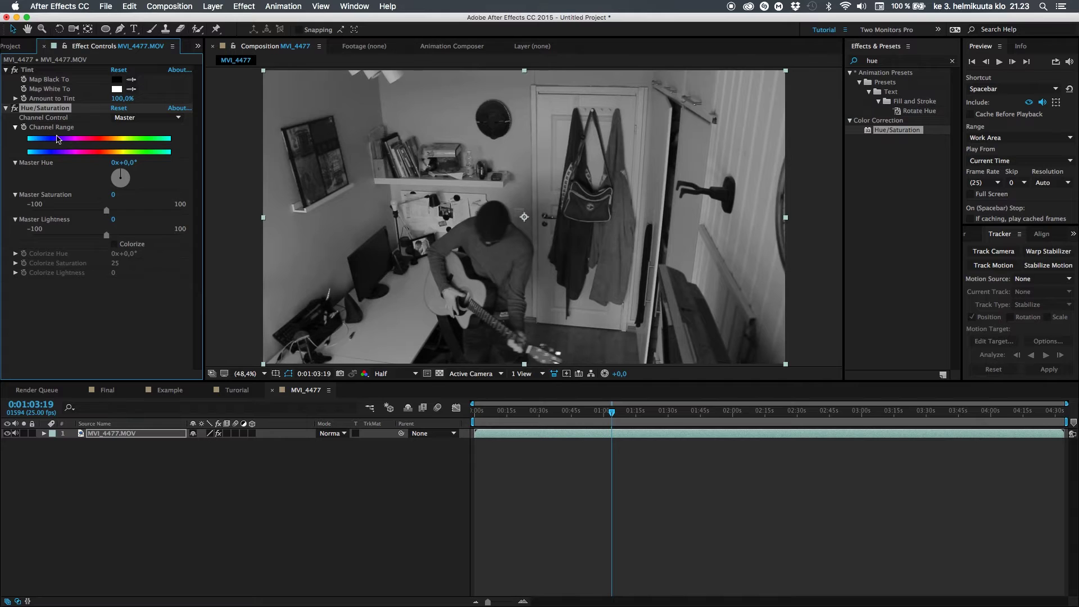
- Enable Colorize in Hue/Saturation with Colorize Hue 98° and Saturation 32, keeping Tint on
left_click(114, 244)
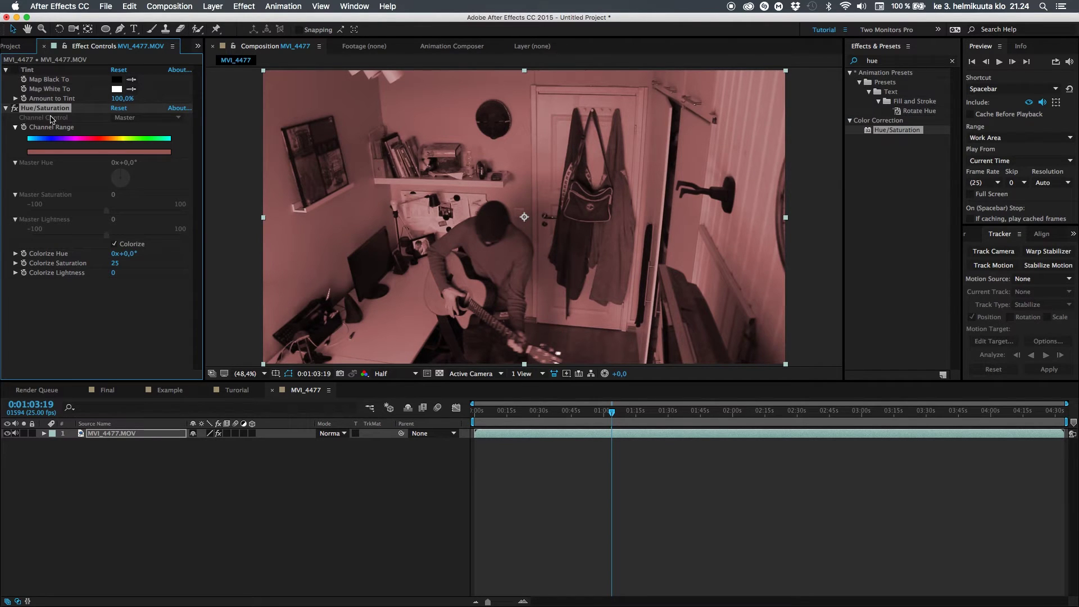
left_click(15, 70)
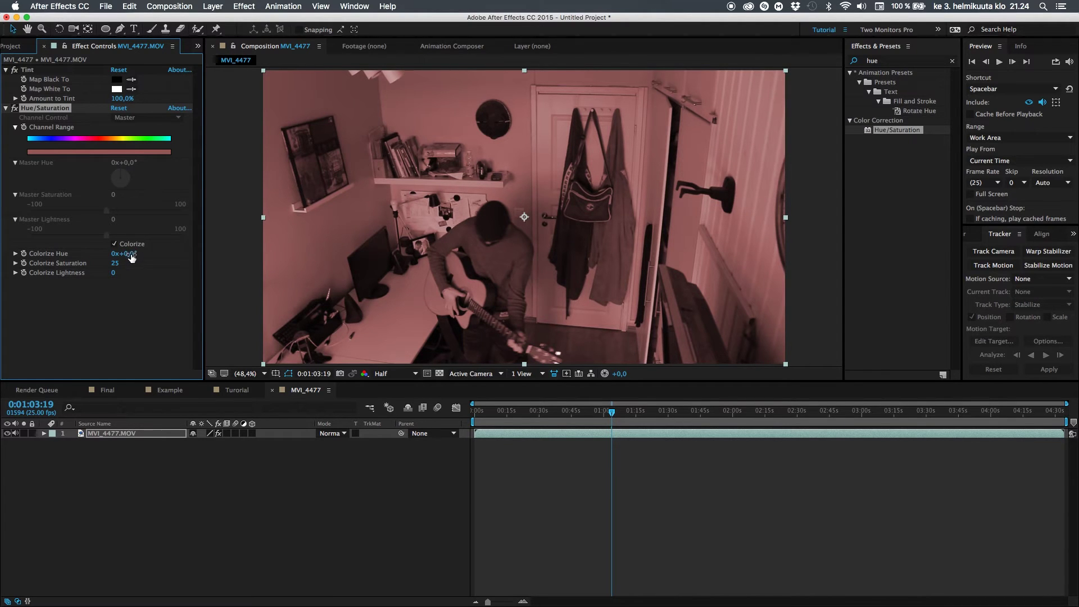
left_click(127, 297)
left_click_drag(134, 259, 169, 250)
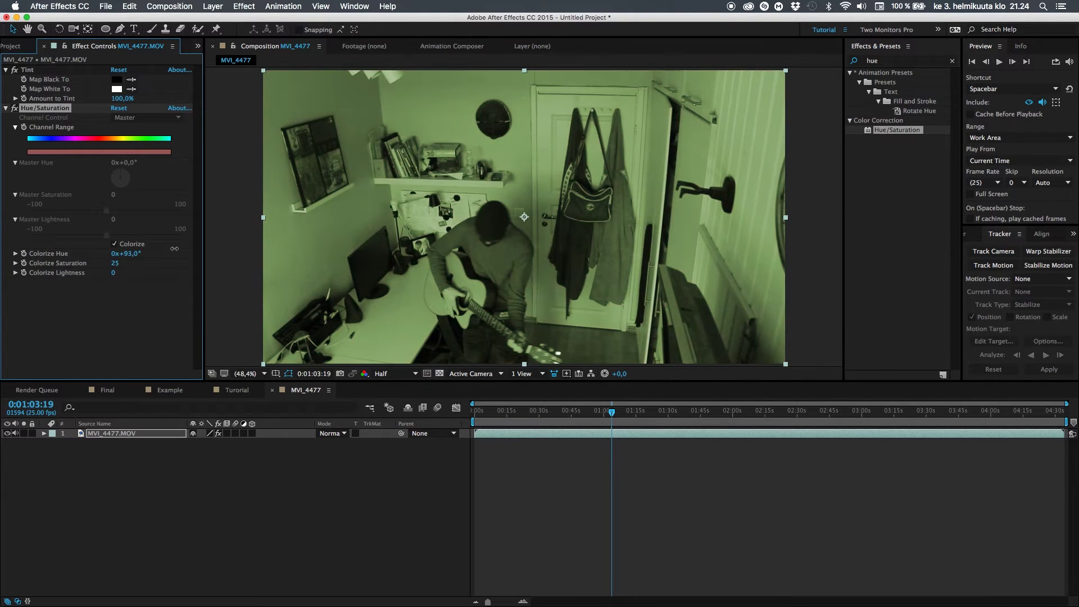
left_click_drag(116, 264, 122, 264)
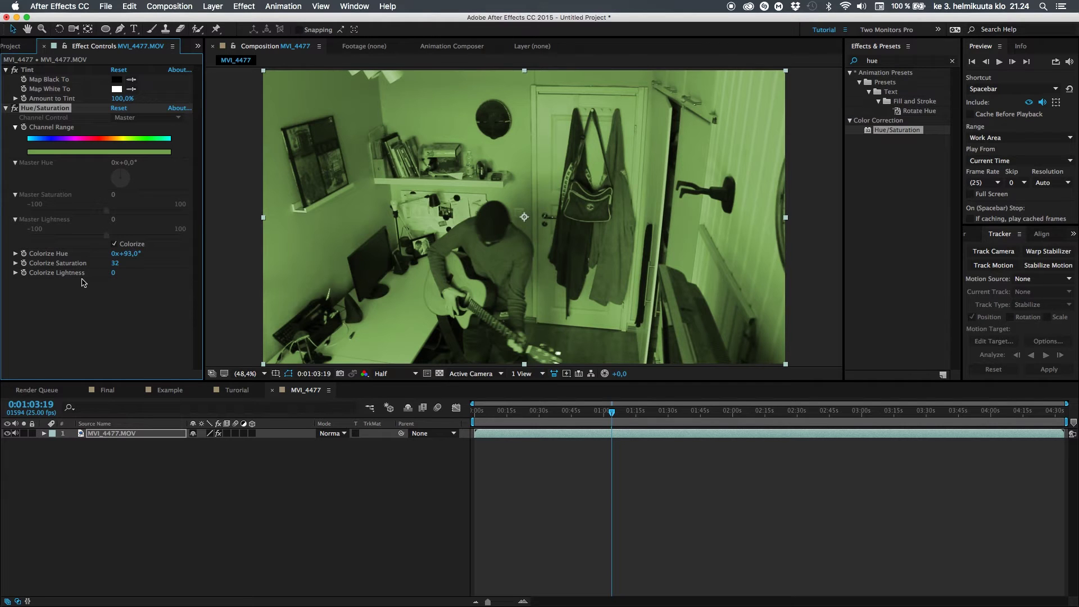
left_click(108, 310)
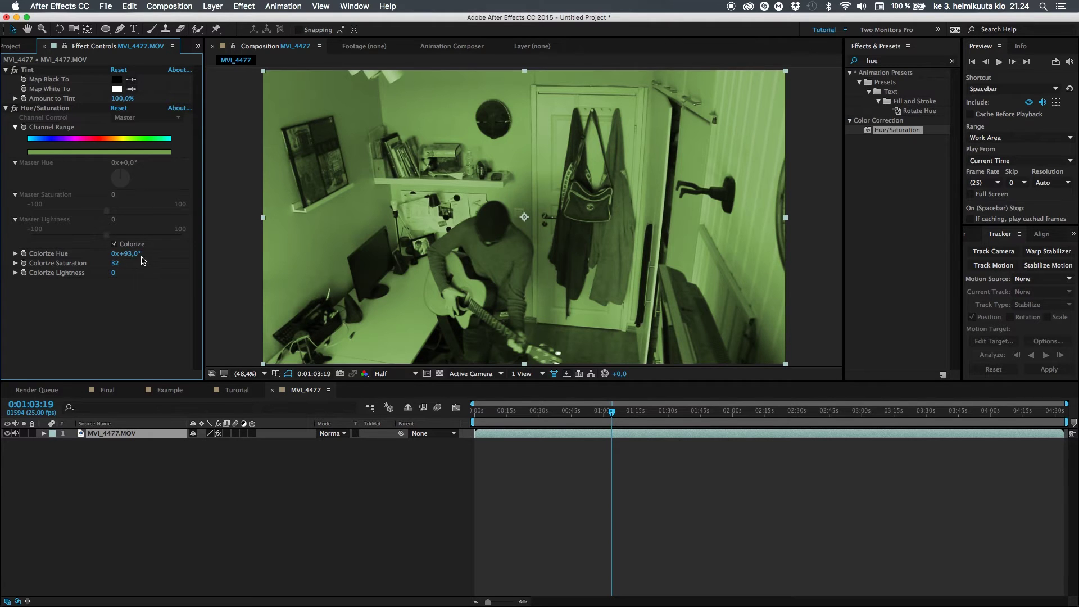
left_click_drag(130, 254, 90, 264)
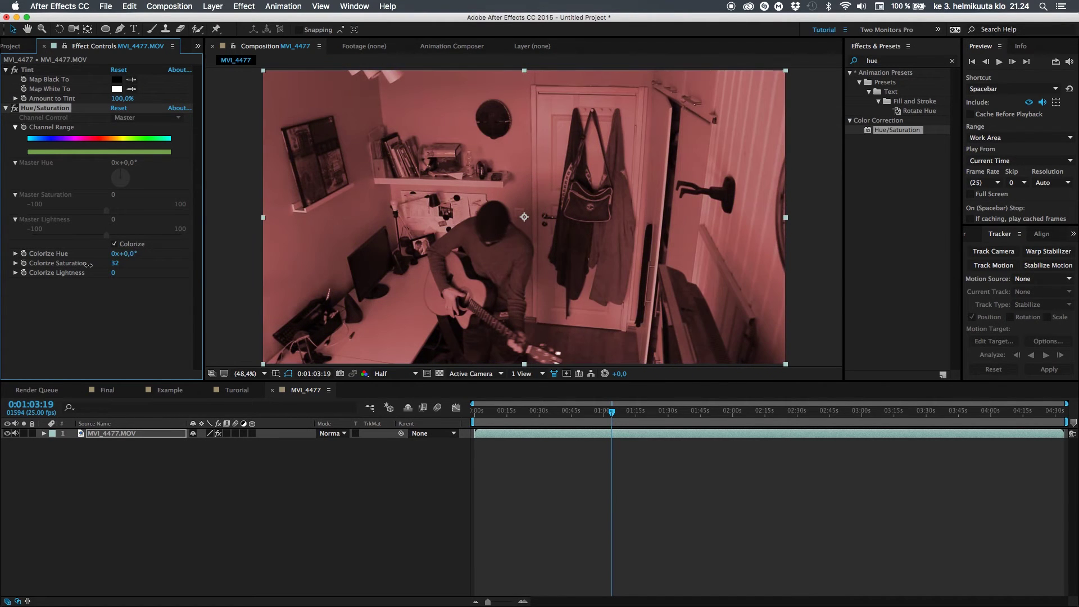
left_click_drag(89, 264, 142, 264)
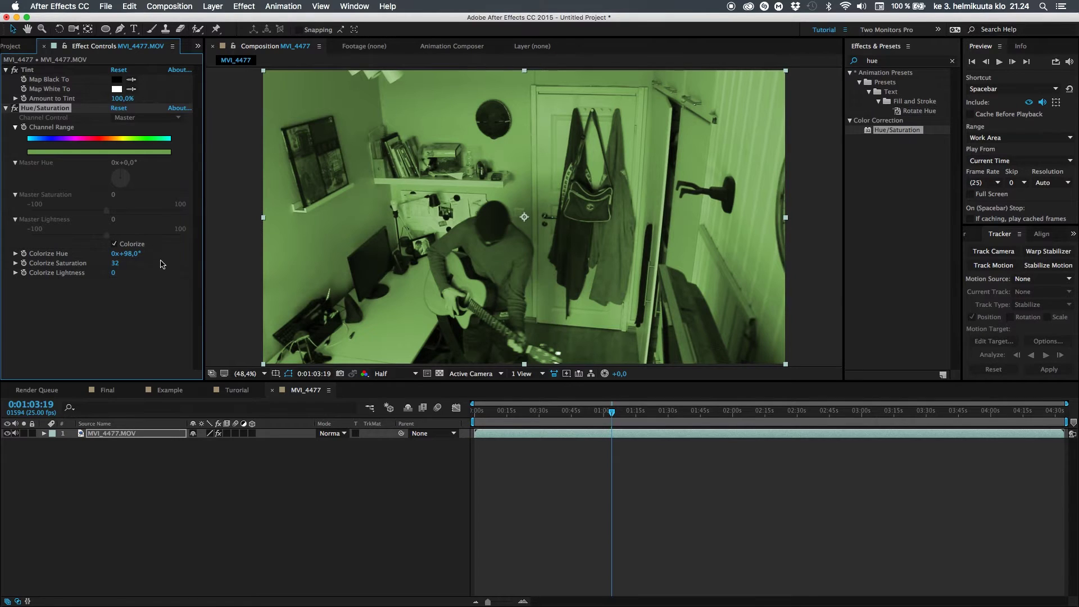
left_click(119, 545)
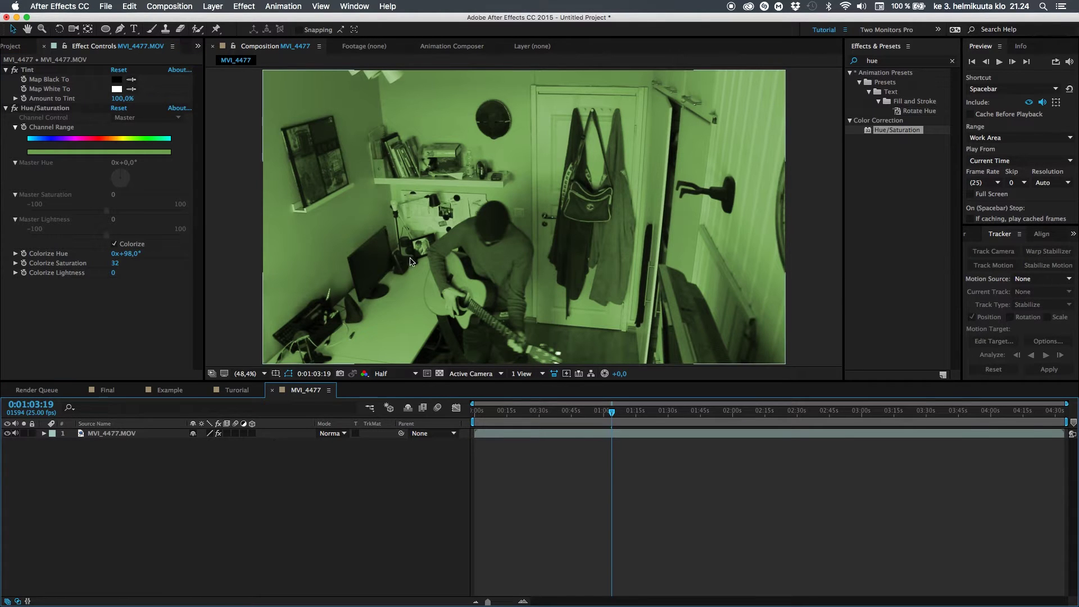
- Collapse the Tint and Hue/Saturation settings and rename the MVI_4477.MOV layer to Main
left_click(6, 70)
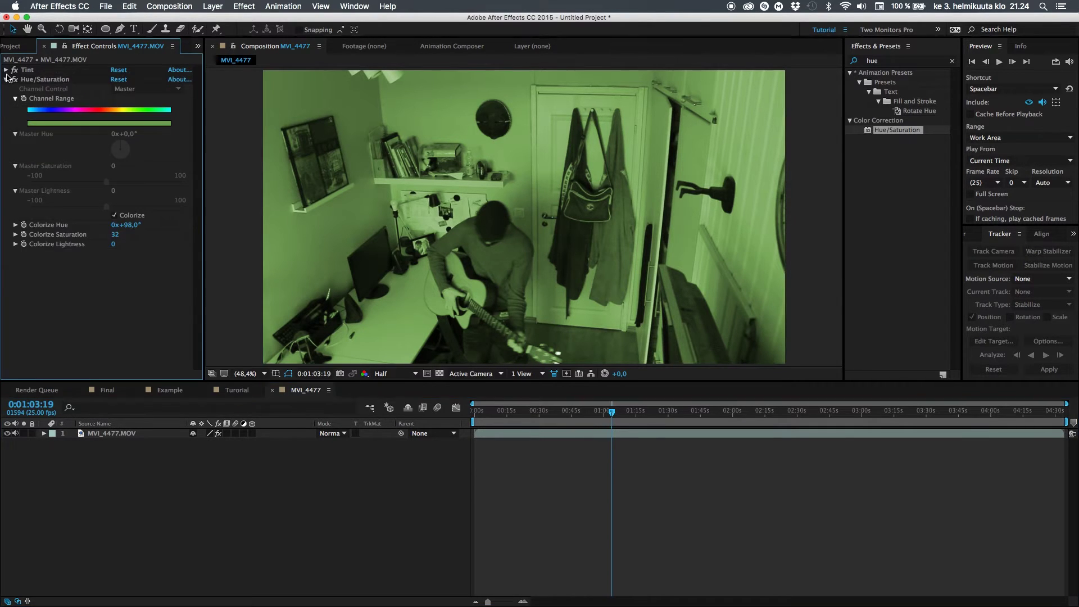
left_click(6, 80)
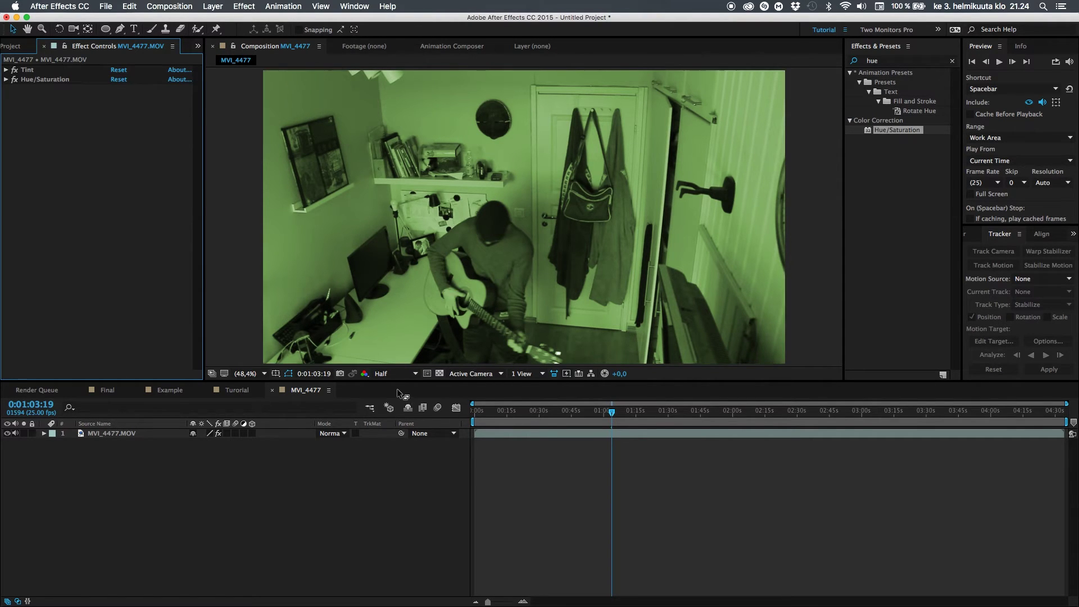
left_click_drag(562, 404, 599, 425)
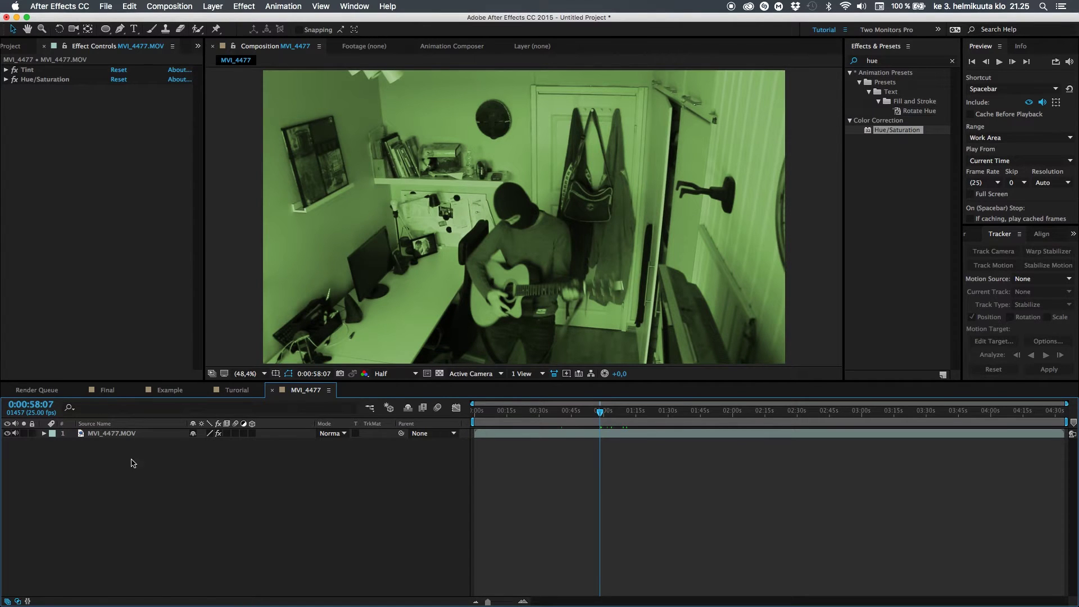
left_click(143, 436)
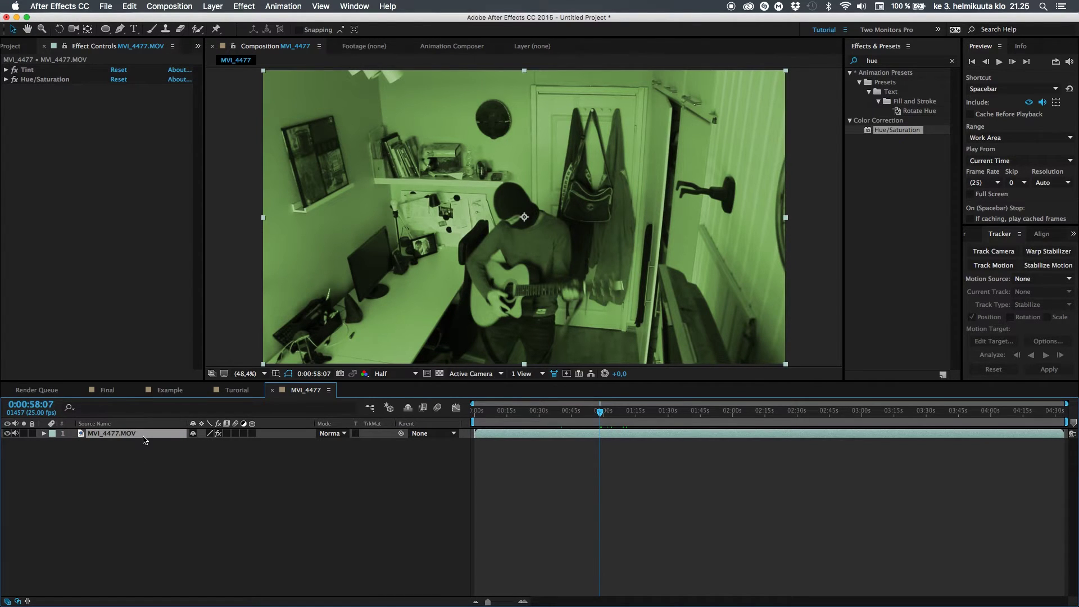
key("Return")
type("Main")
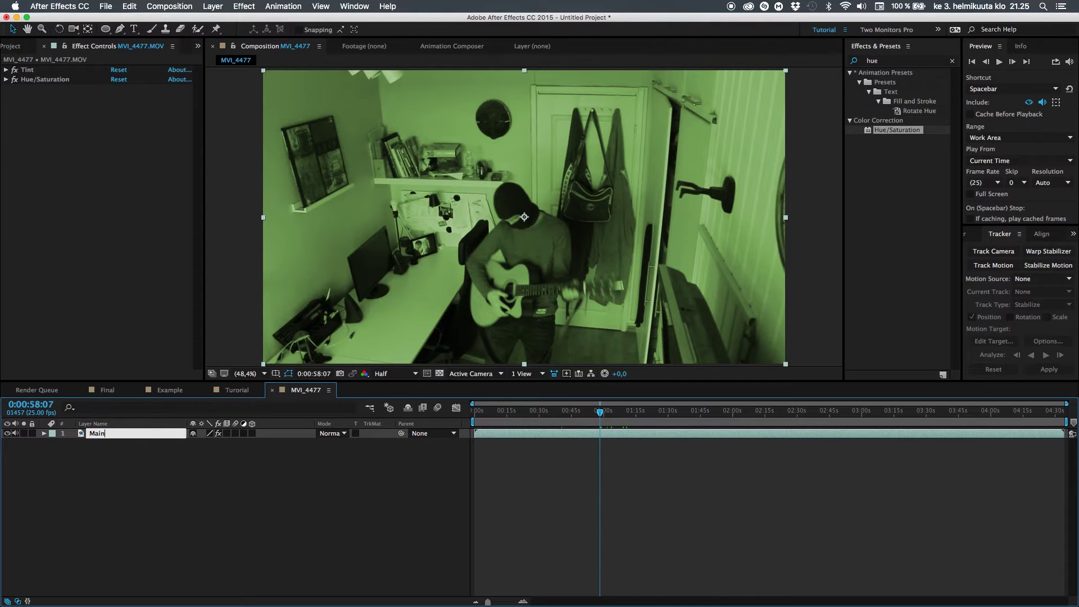
key("Return")
left_click(194, 526)
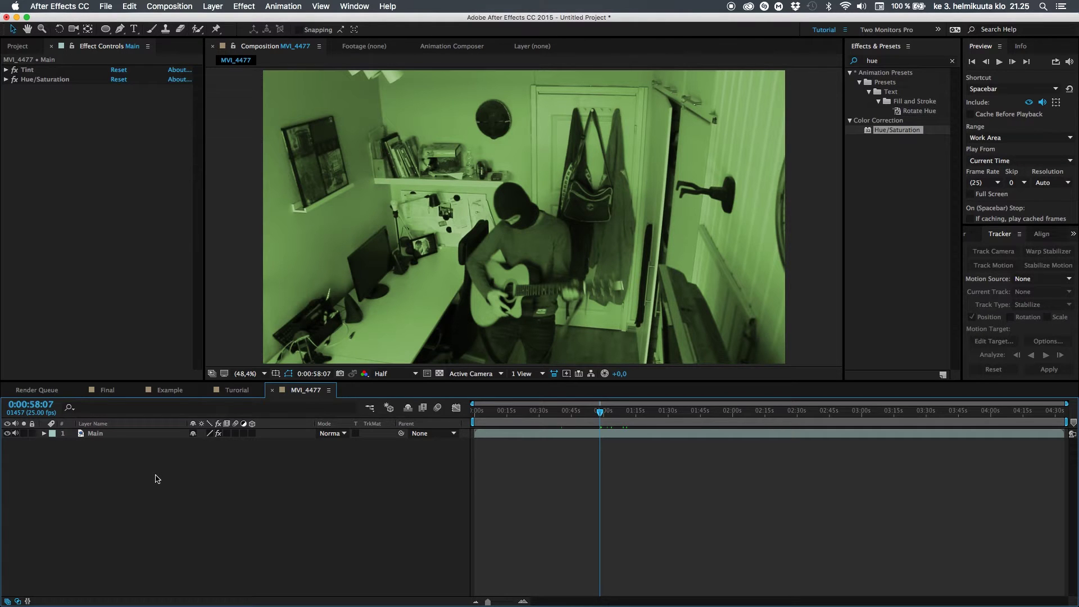
- Add a black solid named Tech lines through the timeline's New > Solid menu
key("super+y")
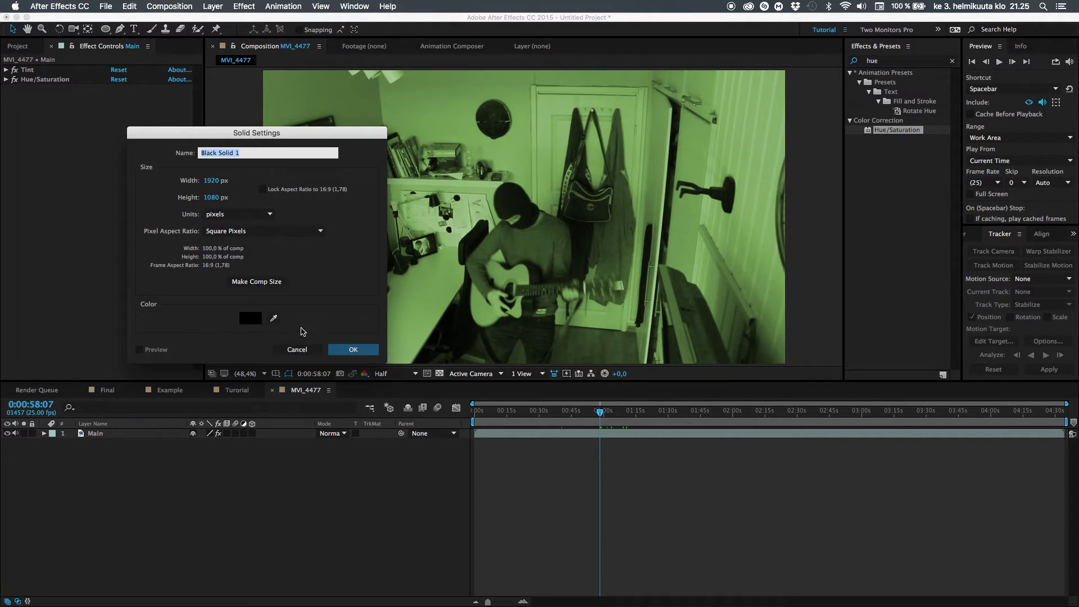
left_click(298, 351)
right_click(180, 479)
mouse_move(208, 485)
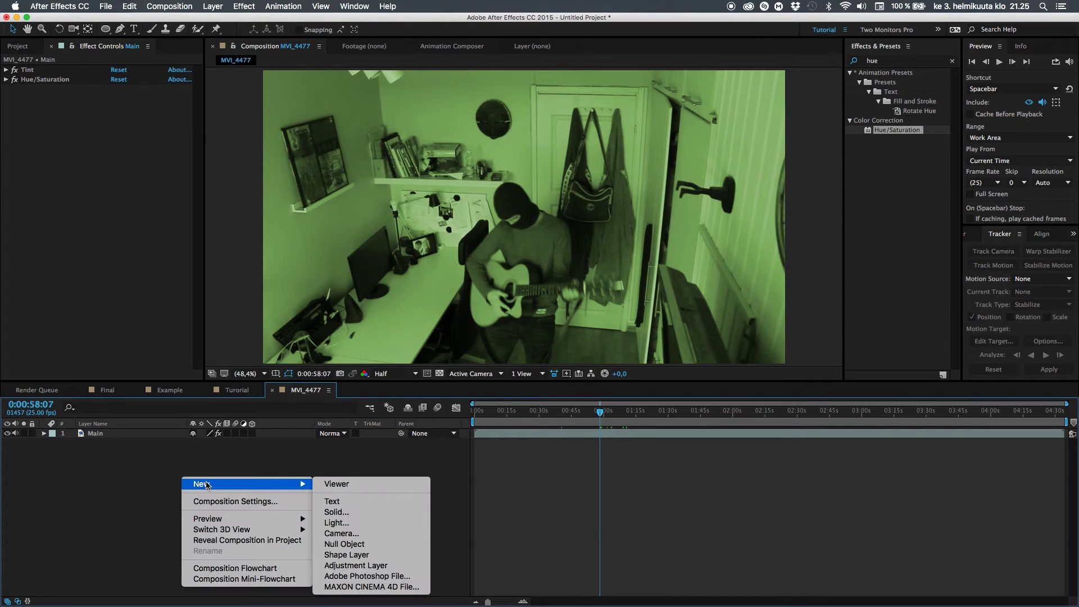
left_click(363, 512)
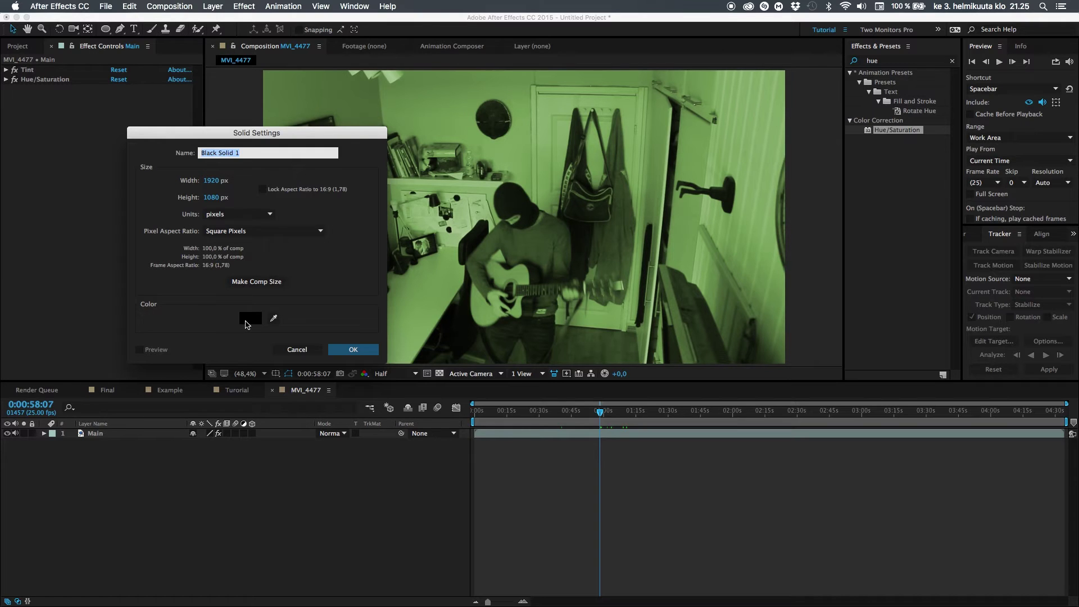
type("Tech lines")
key("Return")
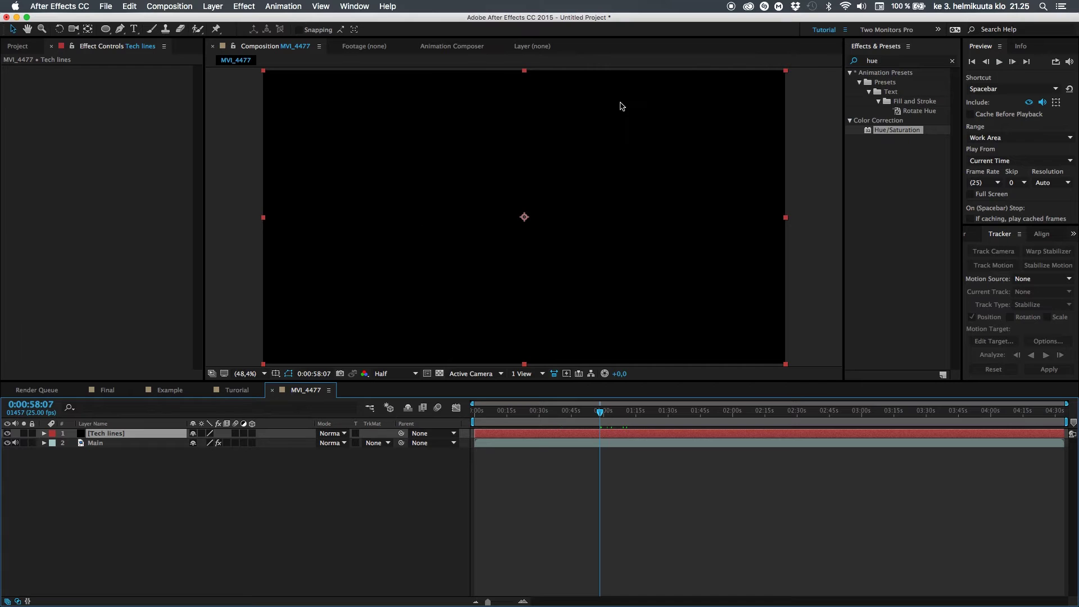
- Apply the Venetian Blinds effect to the Tech lines solid
left_click(887, 63)
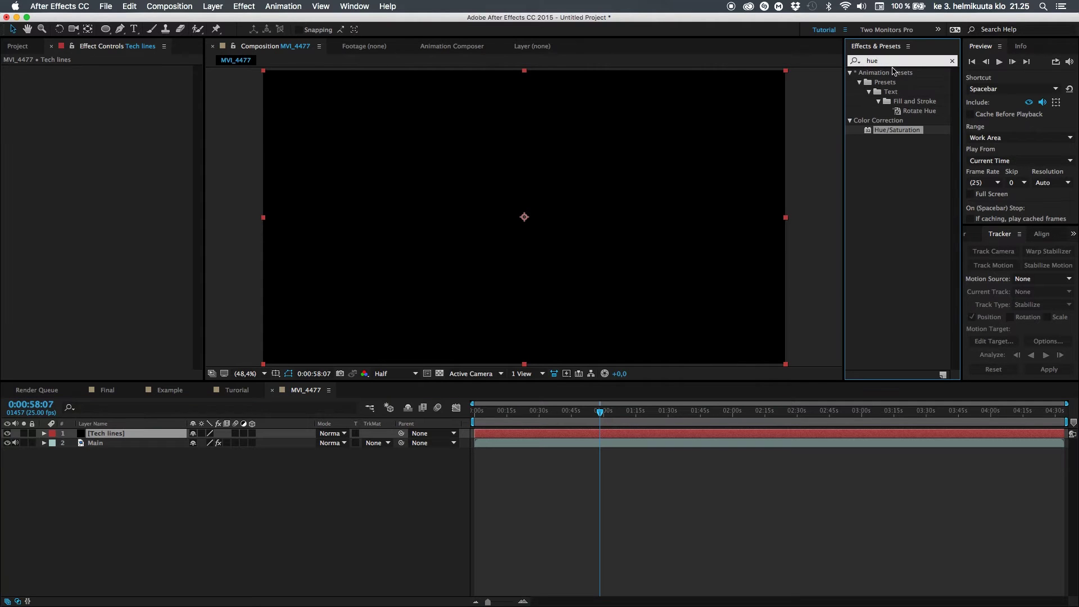
key("BackSpace")
key("BackSpace")
key("BackSpace")
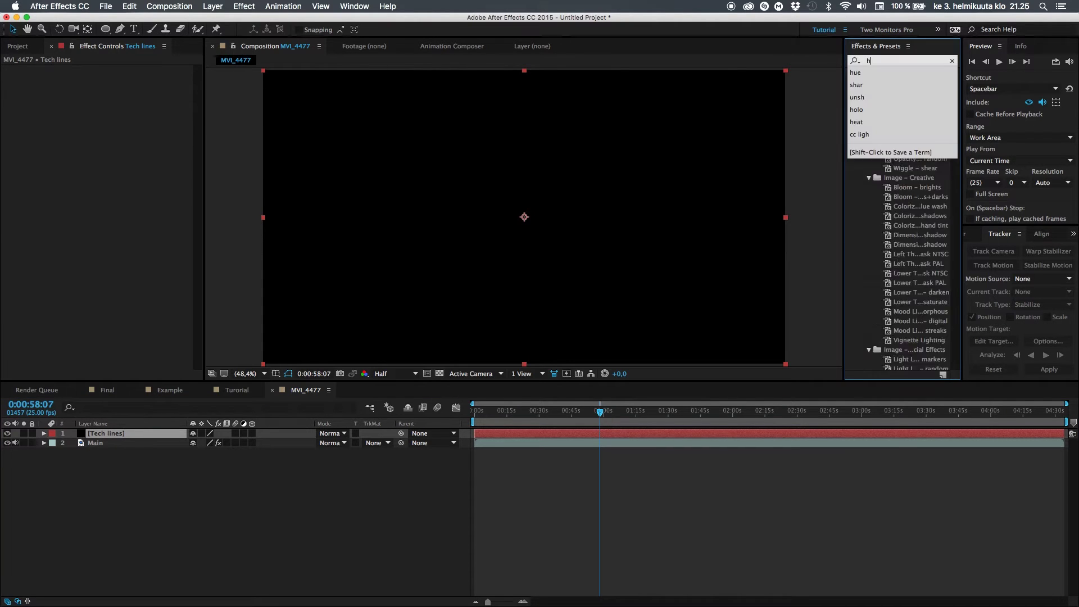
type("venetia")
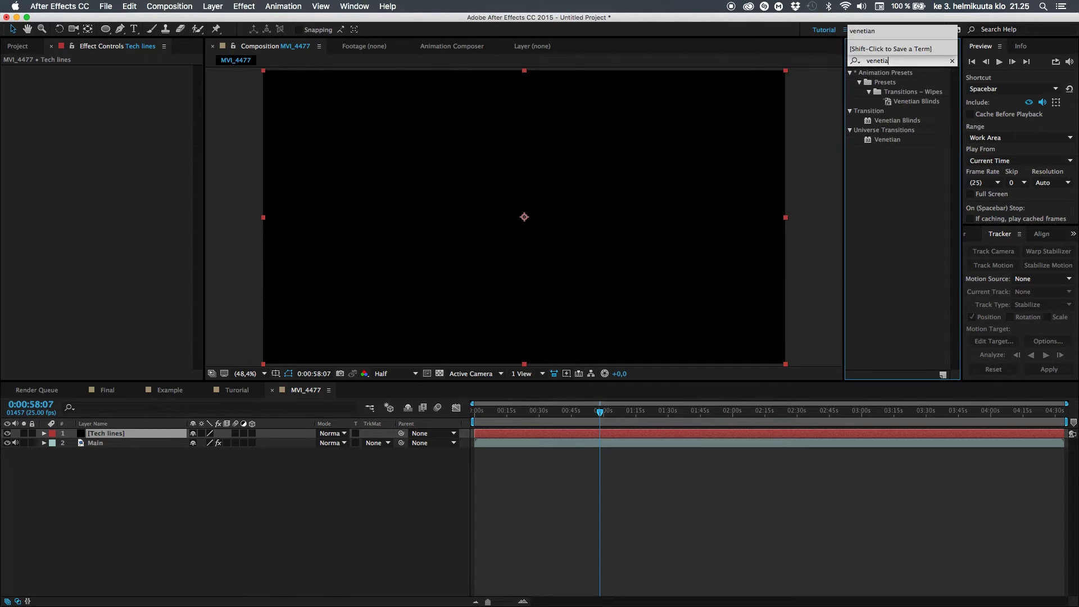
type("n")
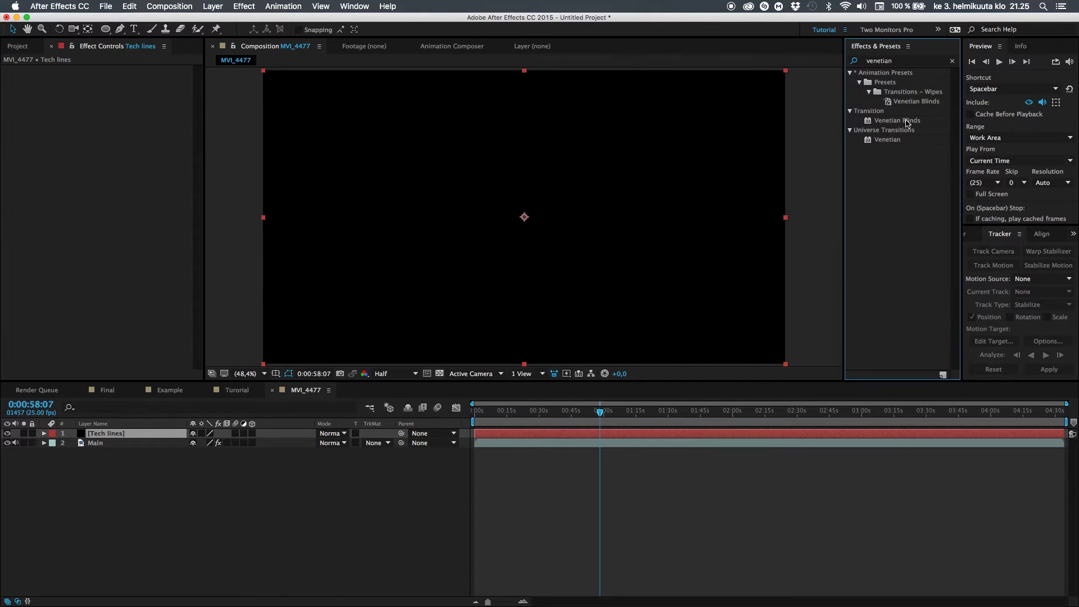
left_click(905, 120)
left_click_drag(894, 121, 599, 193)
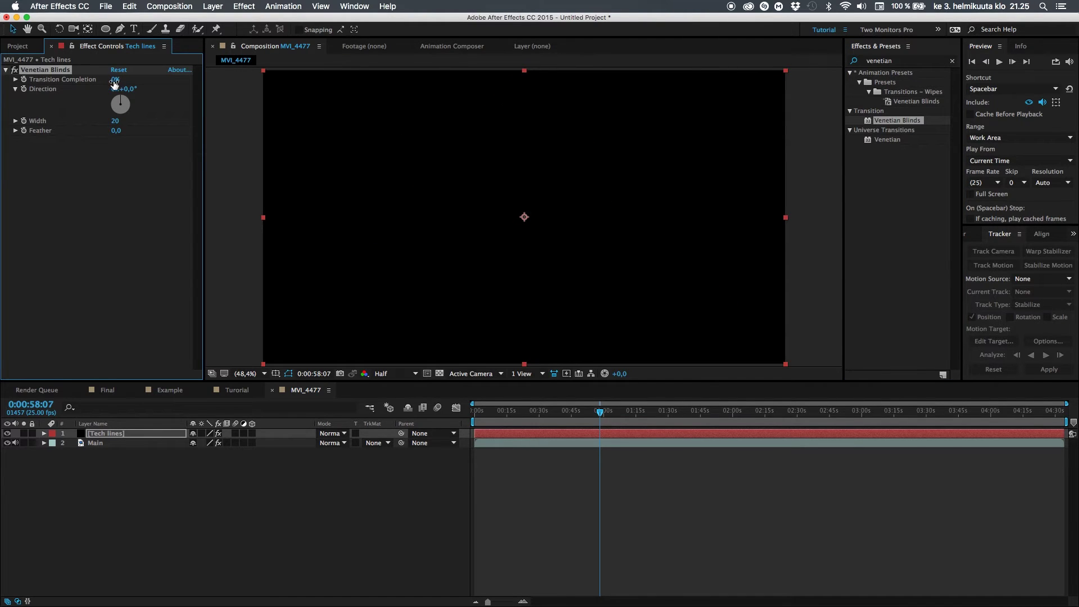
- Set Venetian Blinds to 83% completion, width 14 and 90° direction for horizontal stripes
left_click_drag(116, 79, 165, 71)
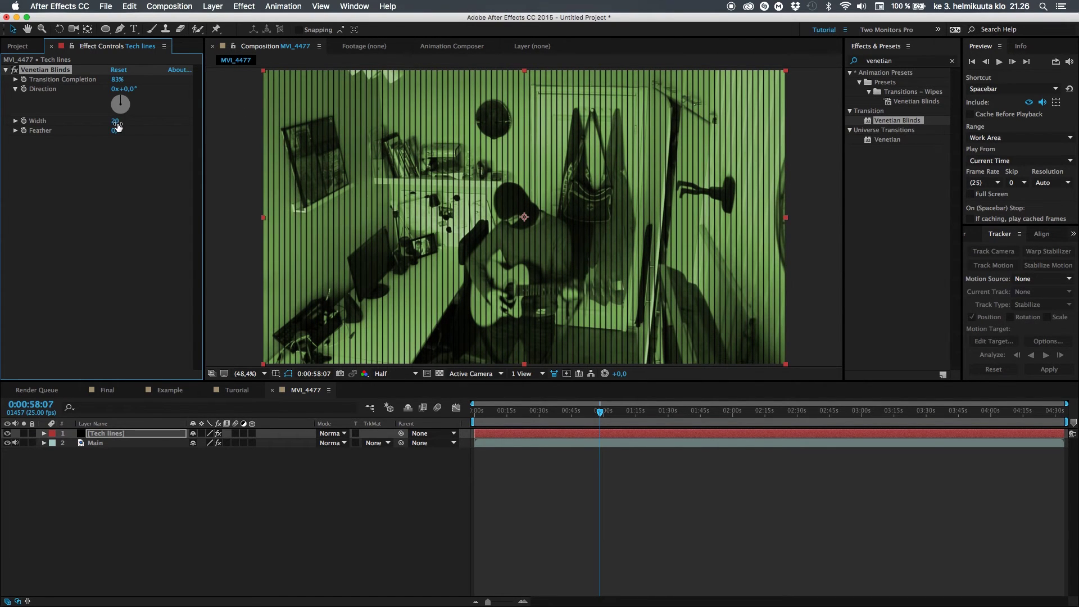
left_click_drag(117, 125, 116, 131)
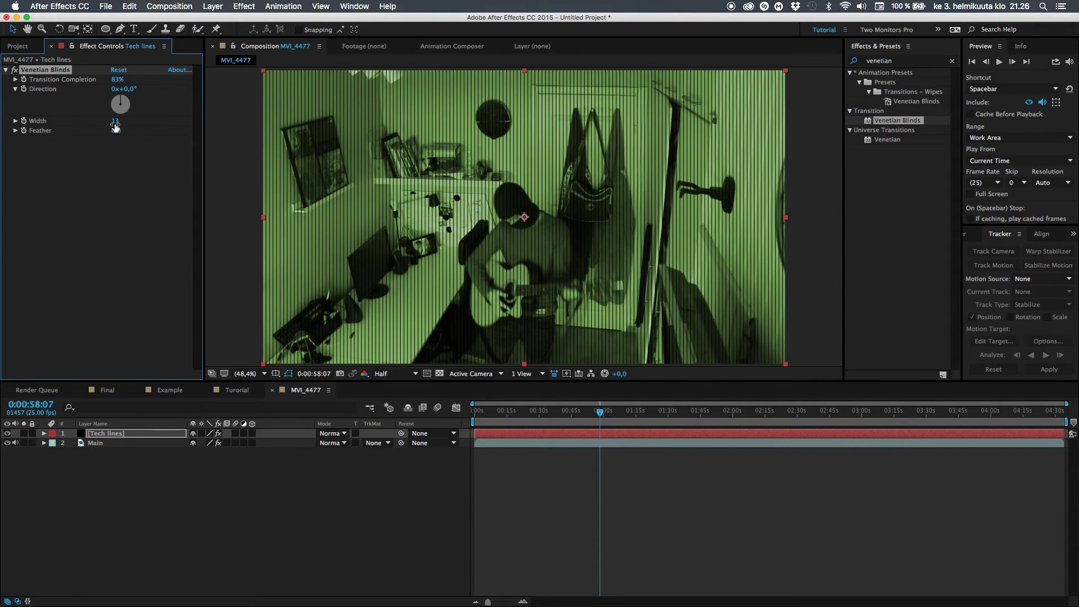
left_click_drag(115, 127, 137, 128)
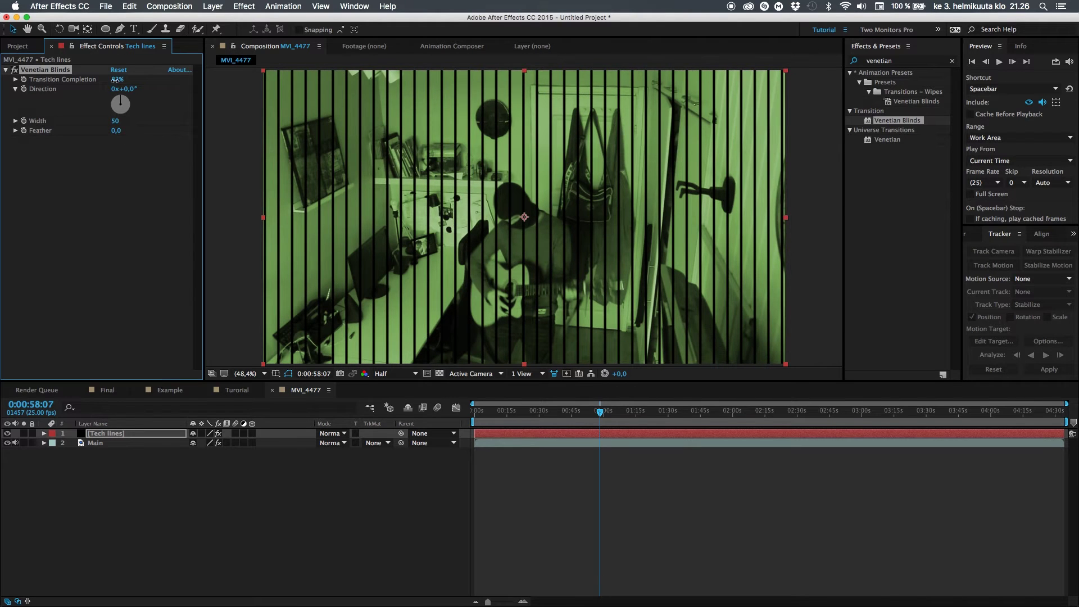
left_click_drag(116, 79, 101, 81)
left_click_drag(117, 131, 88, 135)
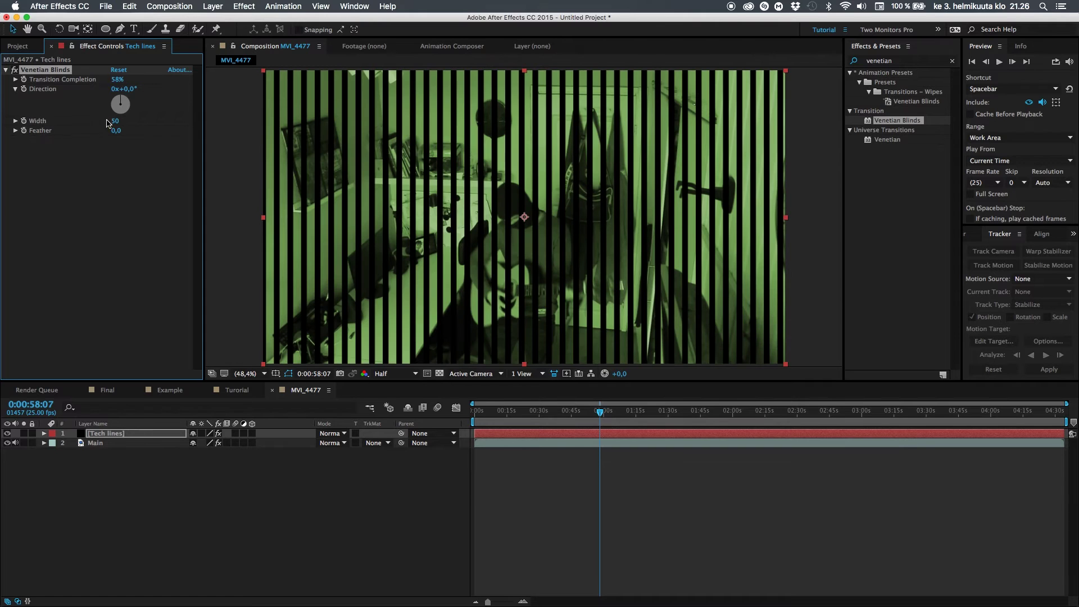
left_click_drag(116, 80, 129, 85)
left_click_drag(118, 122, 96, 129)
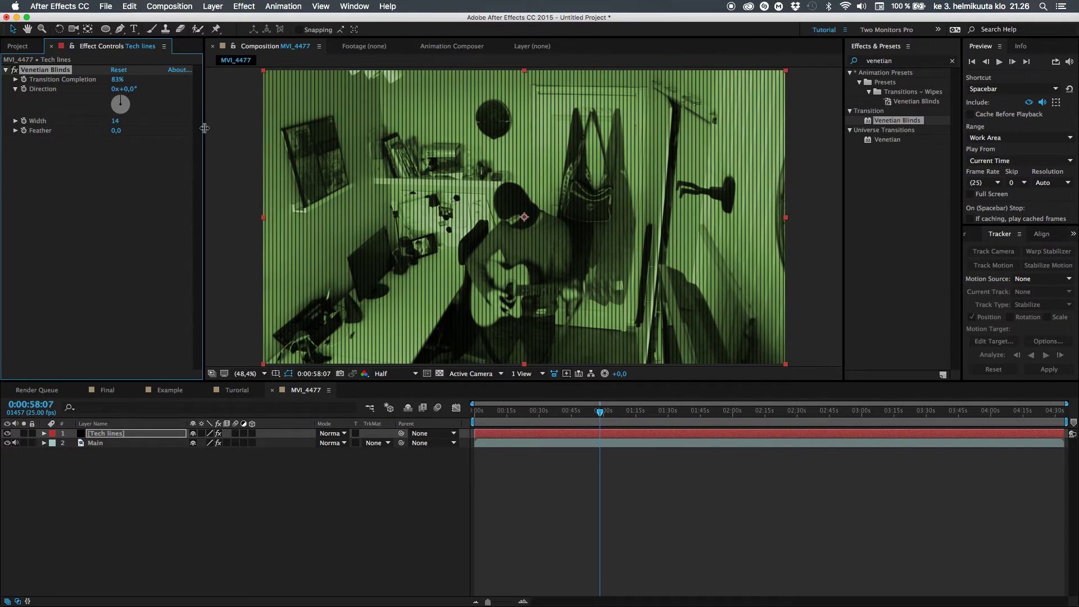
left_click(126, 90)
key("Return")
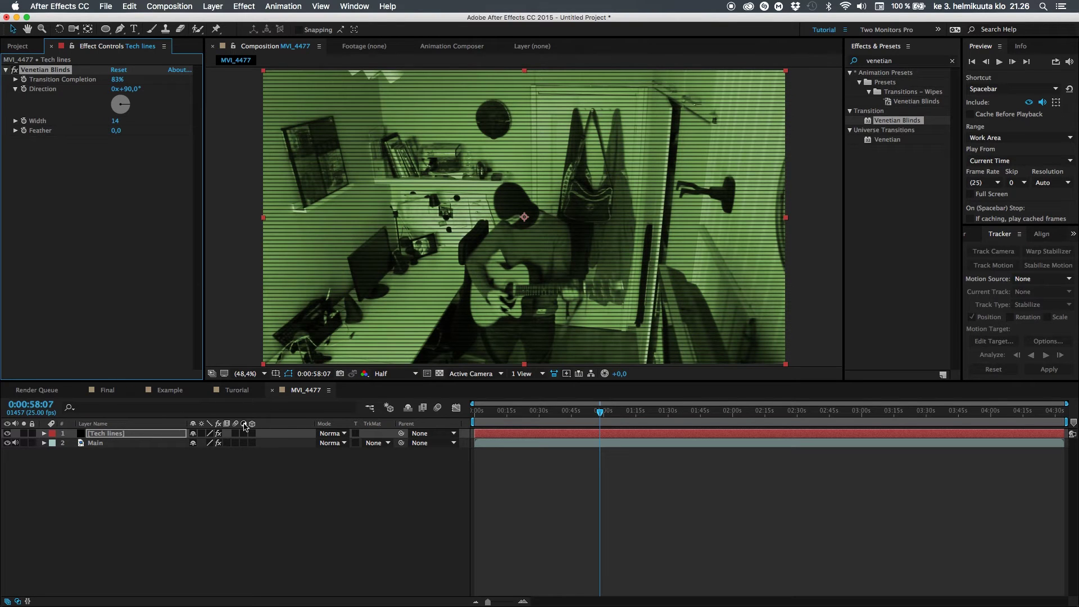
- Show the blending mode columns and set the Tech lines layer to Overlay mode
left_click(166, 501)
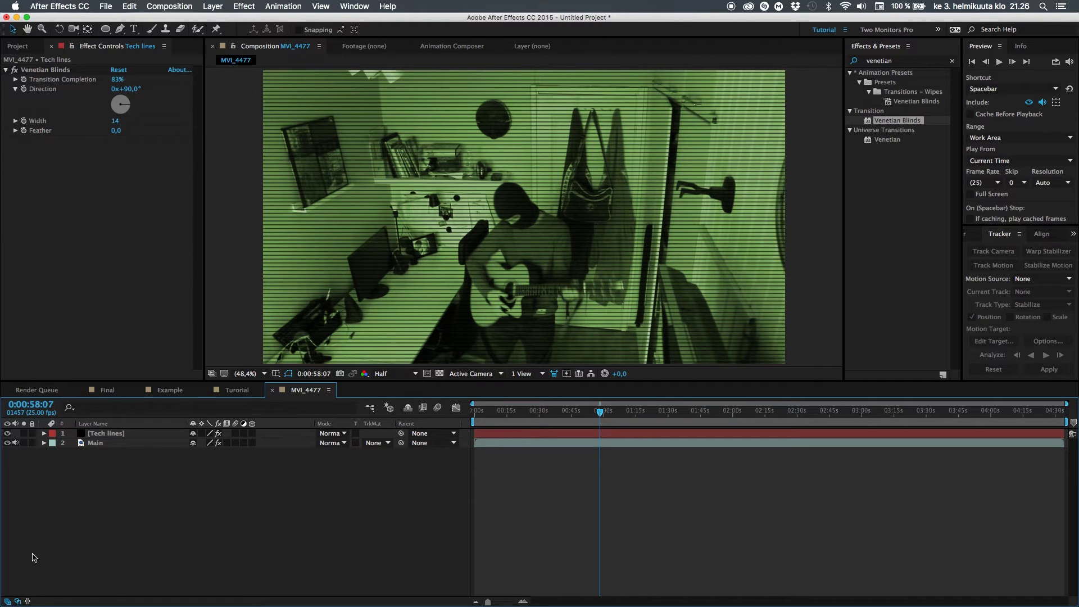
left_click(17, 601)
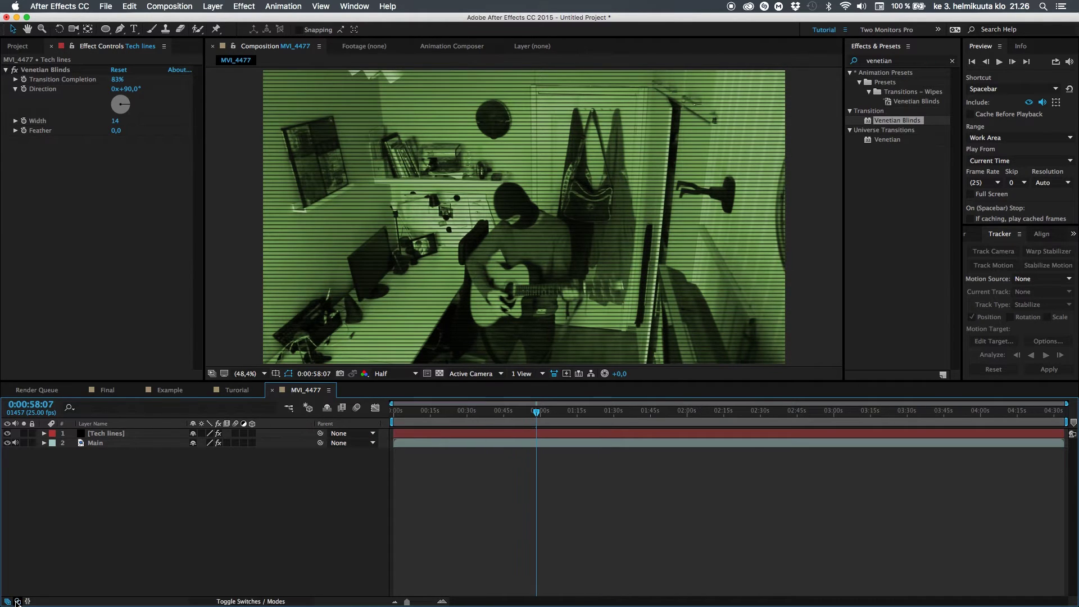
left_click(230, 601)
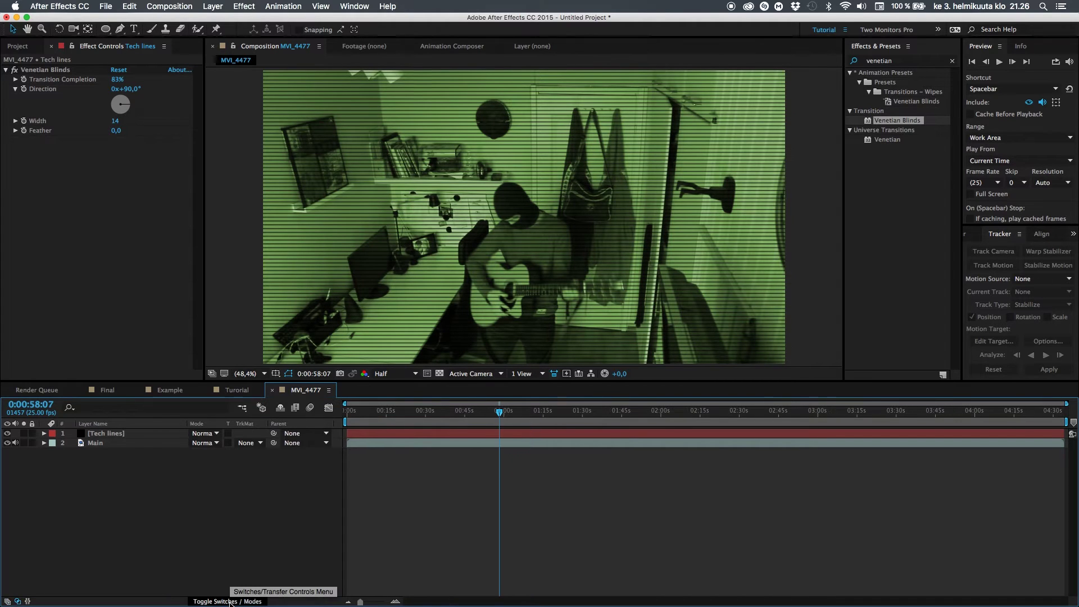
left_click(230, 601)
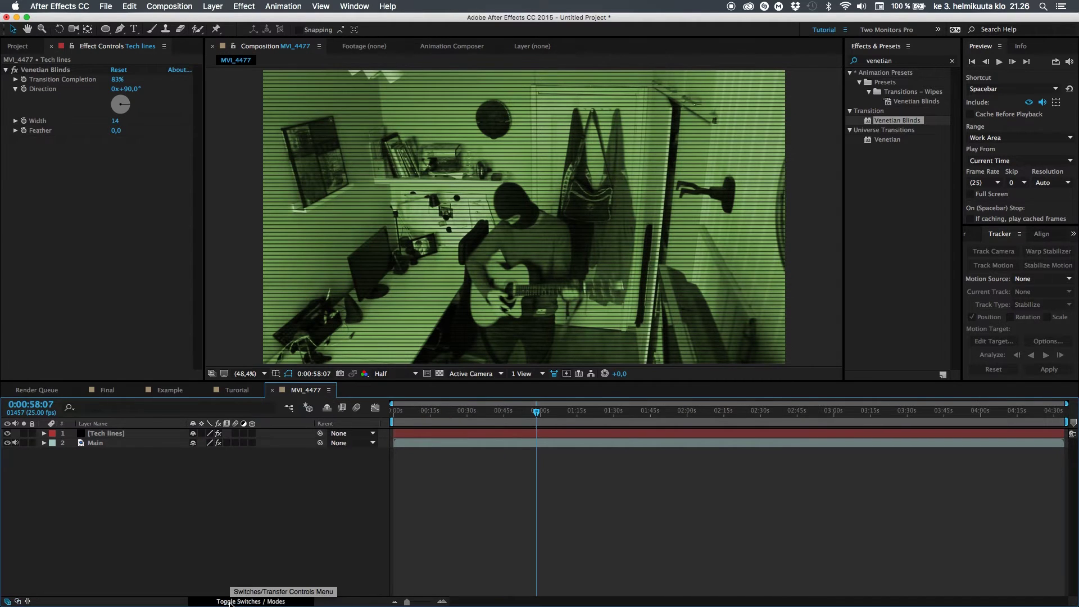
left_click(262, 602)
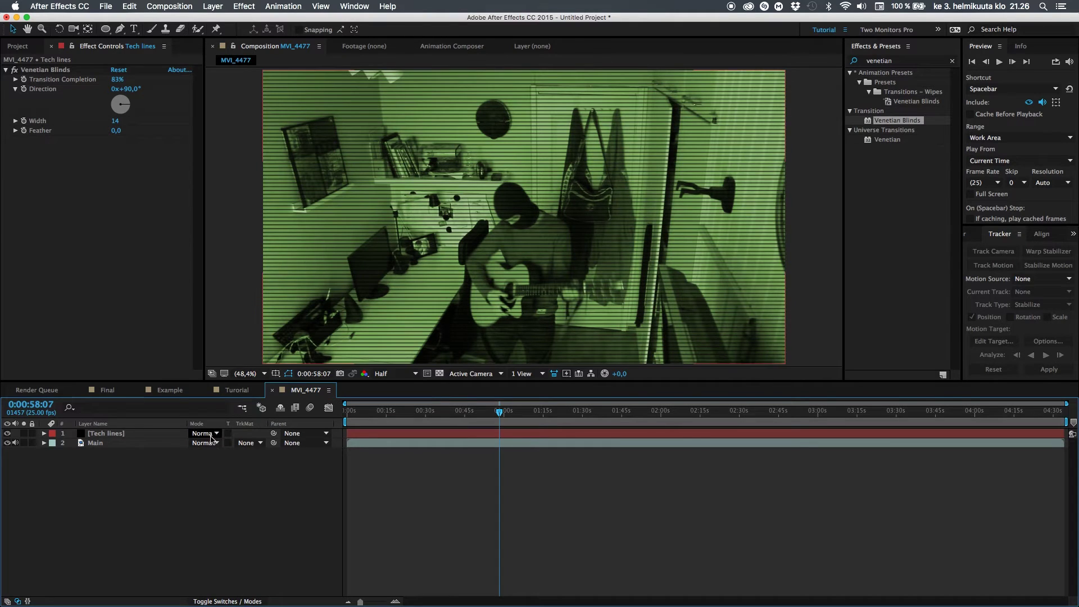
left_click(8, 602)
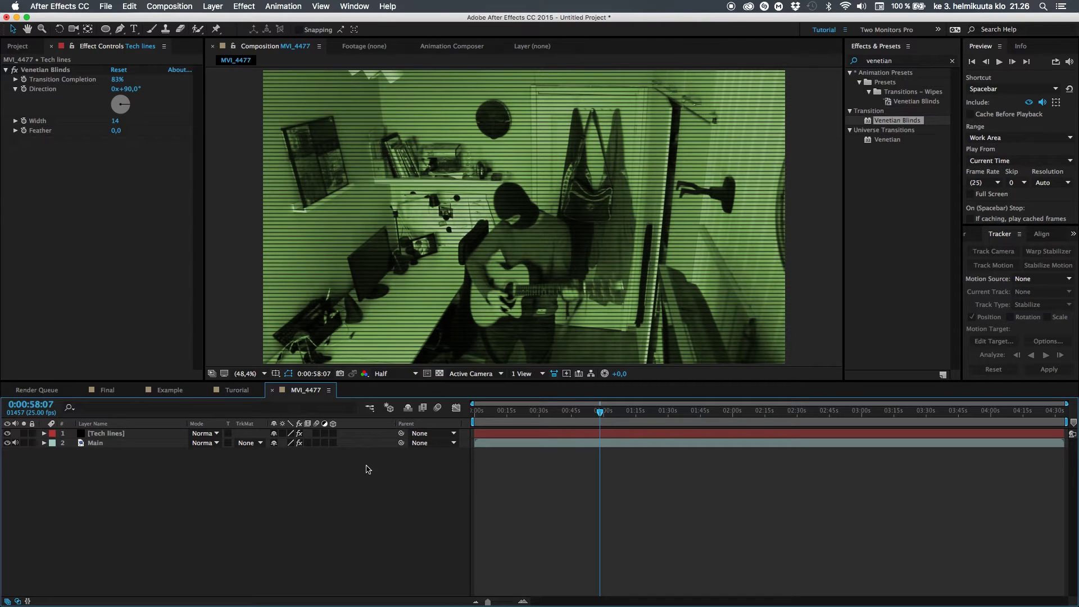
left_click(203, 433)
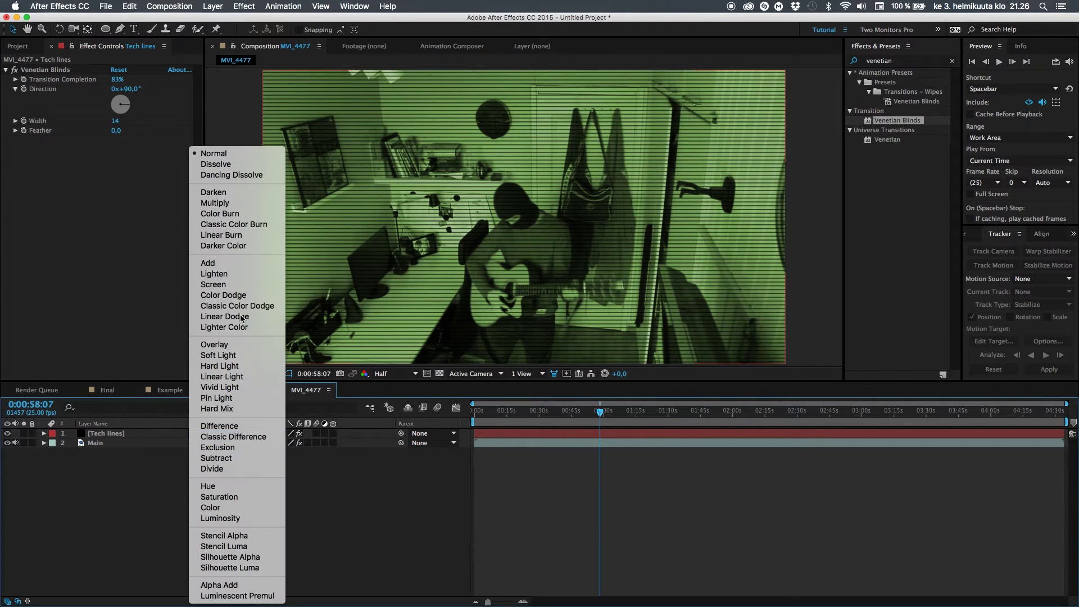
left_click(217, 345)
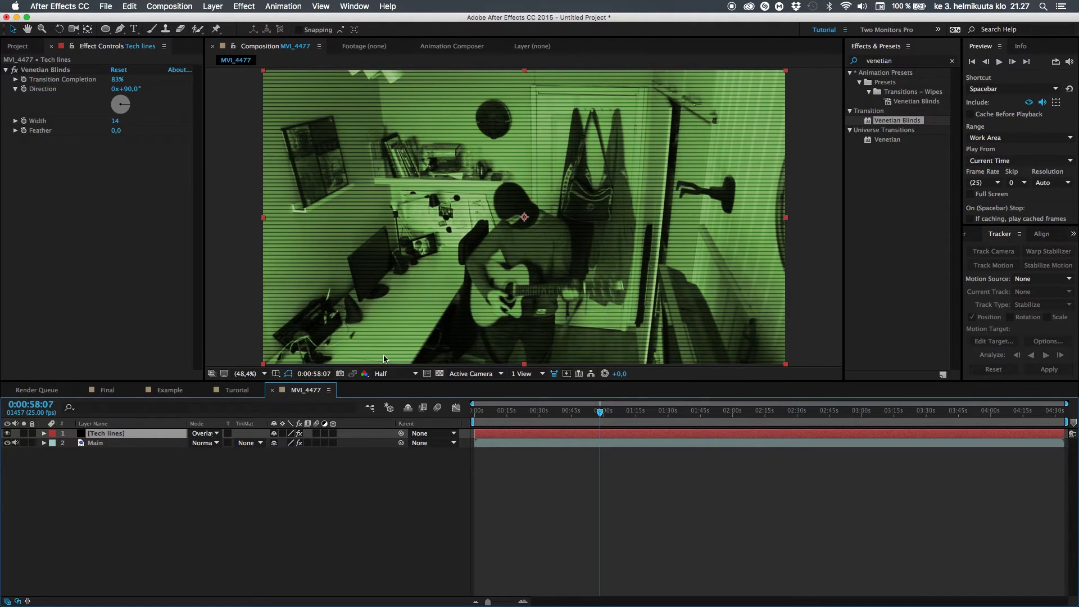
- Lower the Tech lines layer's opacity to 35%
key("t")
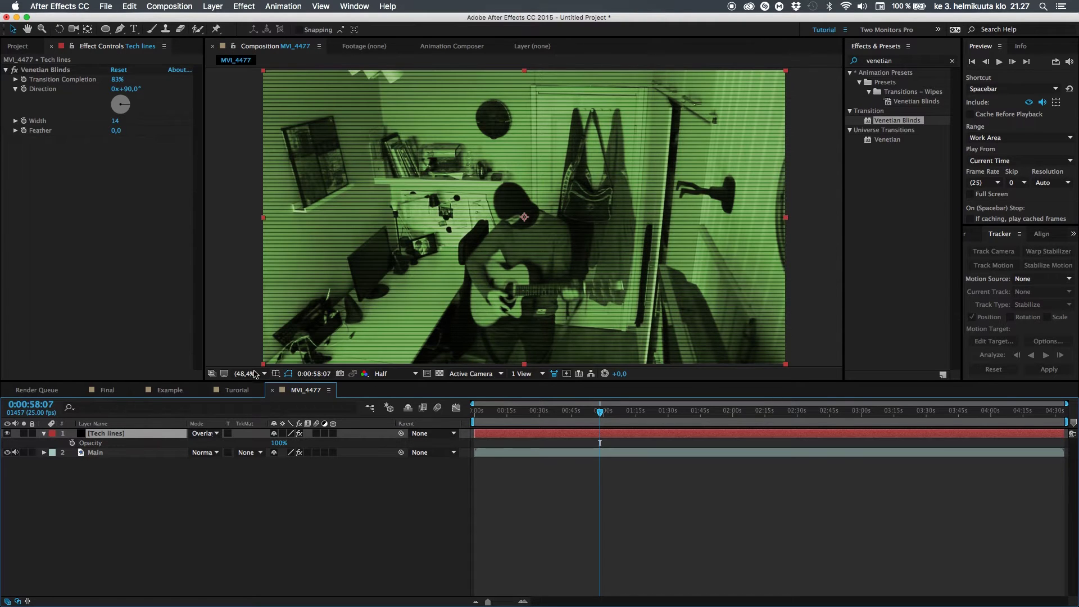
left_click_drag(283, 444, 249, 445)
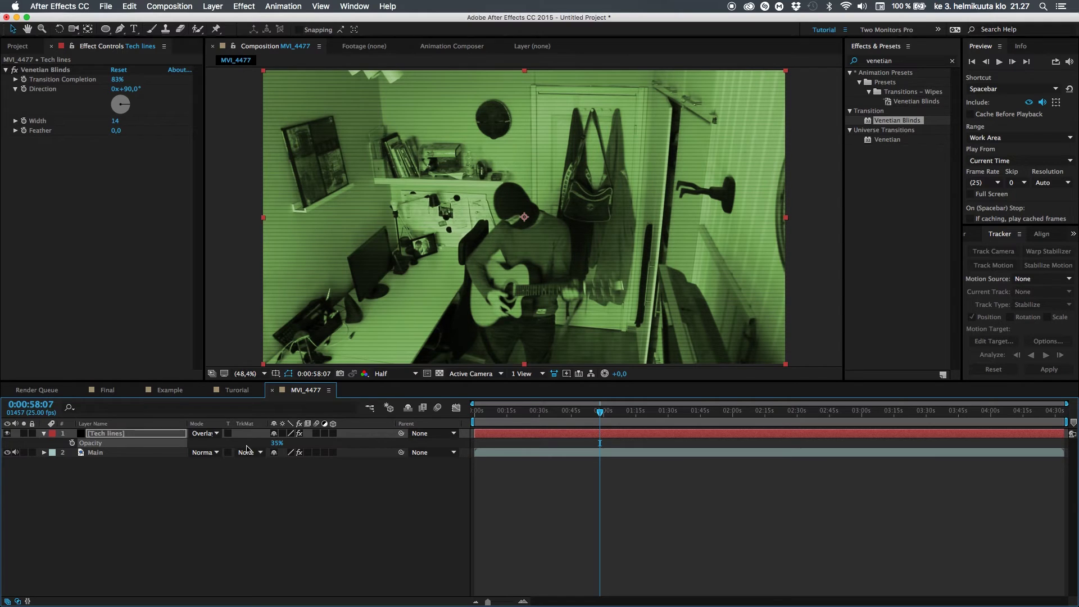
left_click(288, 539)
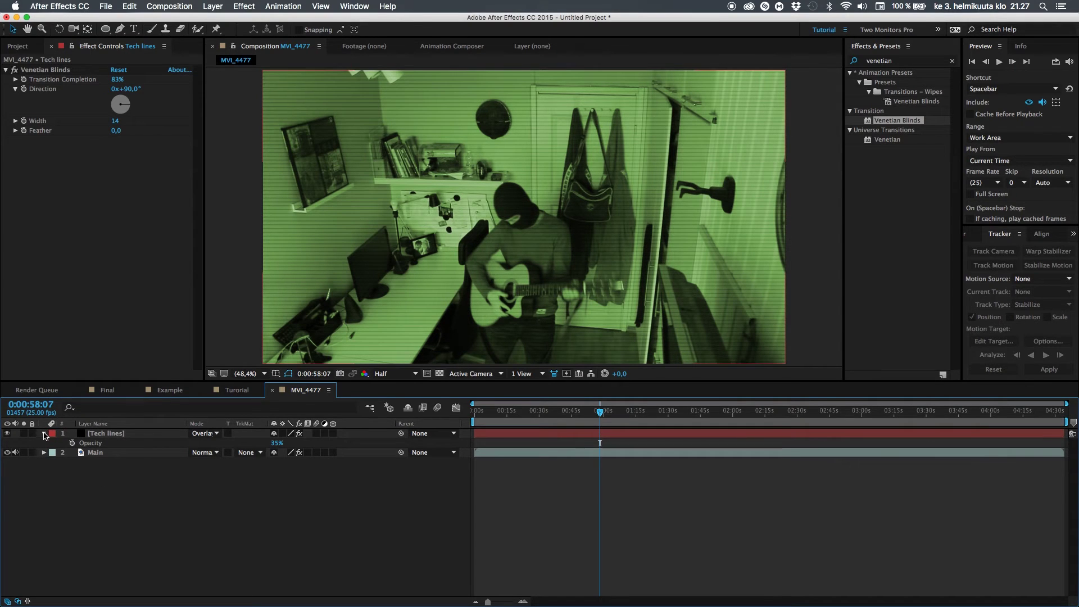
left_click(72, 436)
key("t")
left_click(205, 487)
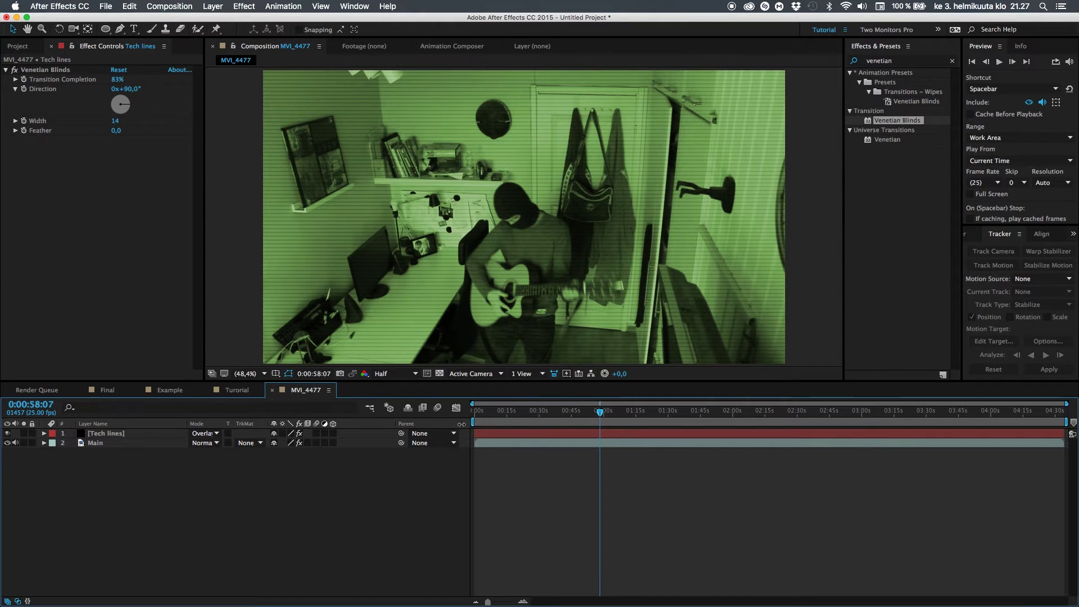
- Test stretching the Tech lines stripes over the full frame, then undo the stretch
left_click_drag(461, 424, 485, 424)
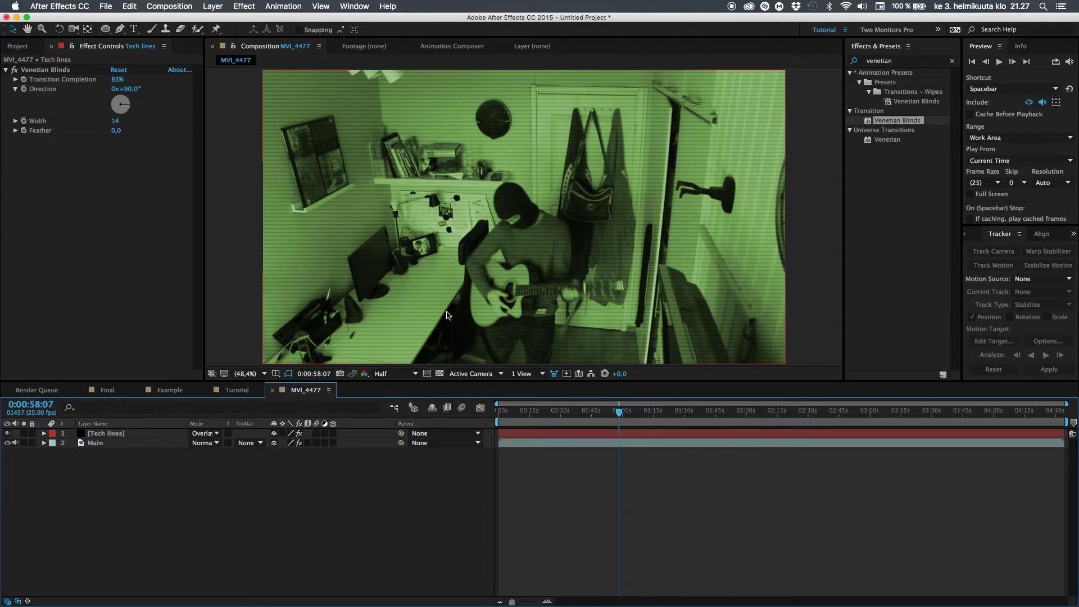
left_click(128, 435)
key("shift+Down")
key("shift+Down")
key("shift+Down")
key("shift+Down")
key("shift+Down")
key("shift+Down")
key("shift+Down")
key("shift+Down")
key("shift+Down")
key("shift+Down")
key("shift+Down")
key("shift+Down")
key("shift+Down")
key("shift+Down")
key("shift+Down")
key("shift+Down")
key("shift+Down")
key("shift+Down")
key("shift+Down")
key("shift+Down")
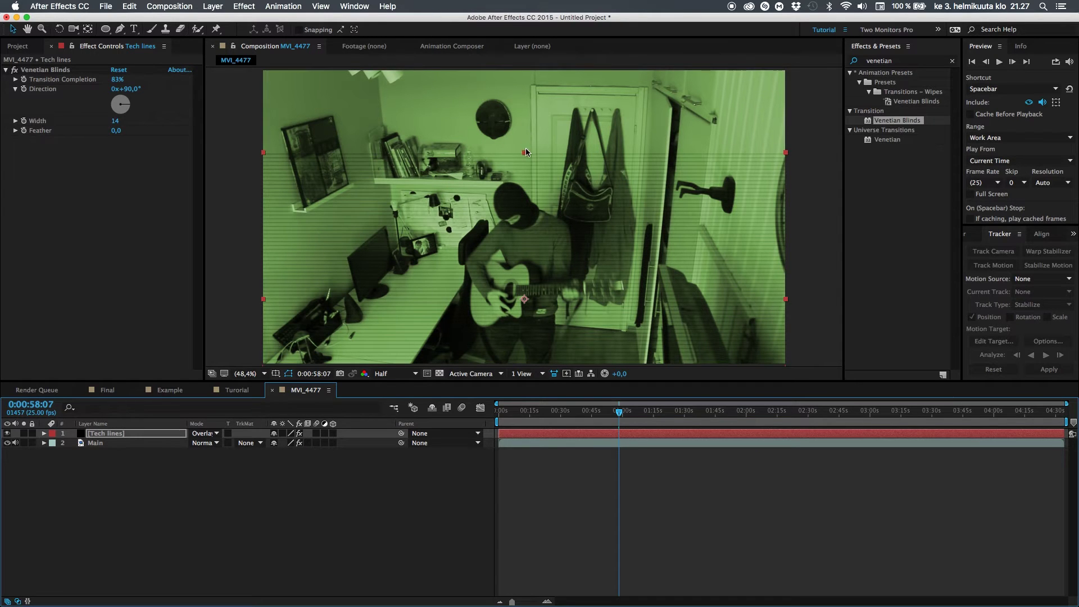
left_click_drag(524, 153, 525, 68)
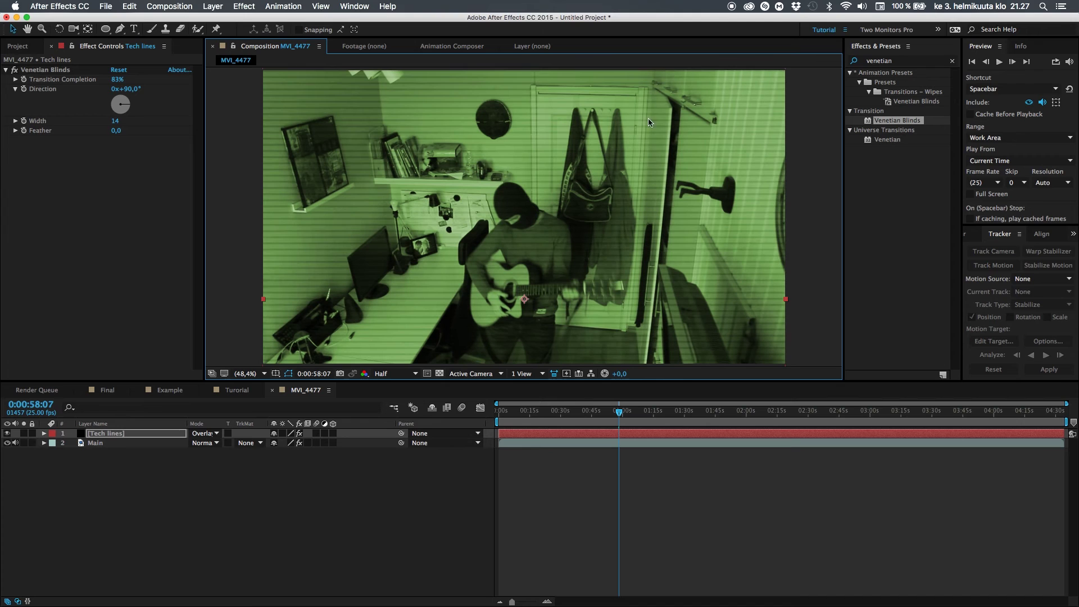
key("cmd+z")
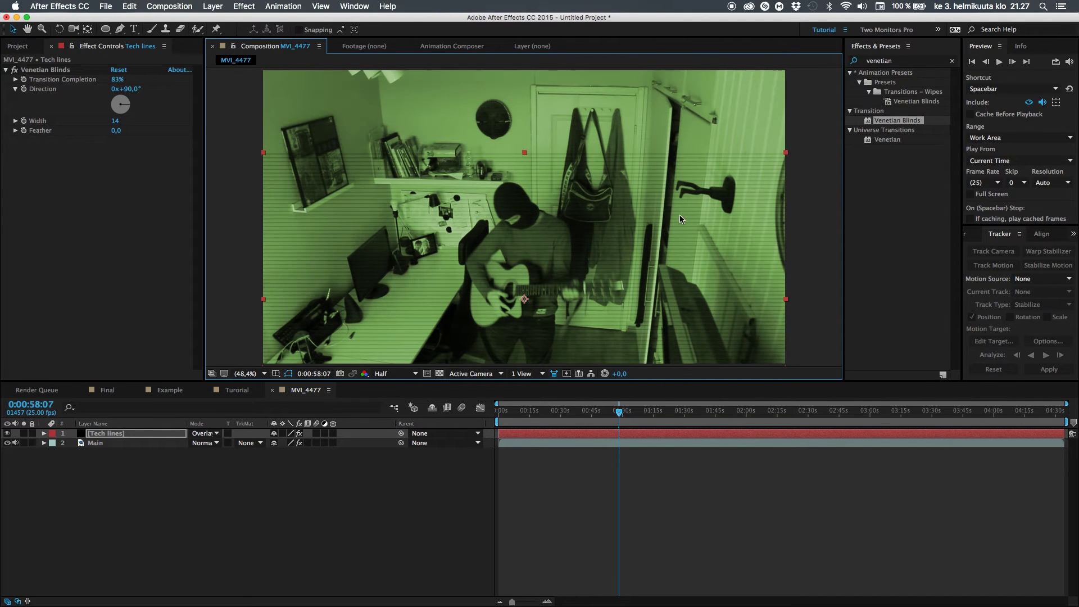
- Apply the Motion Tile effect to the Tech lines layer
left_click(901, 62)
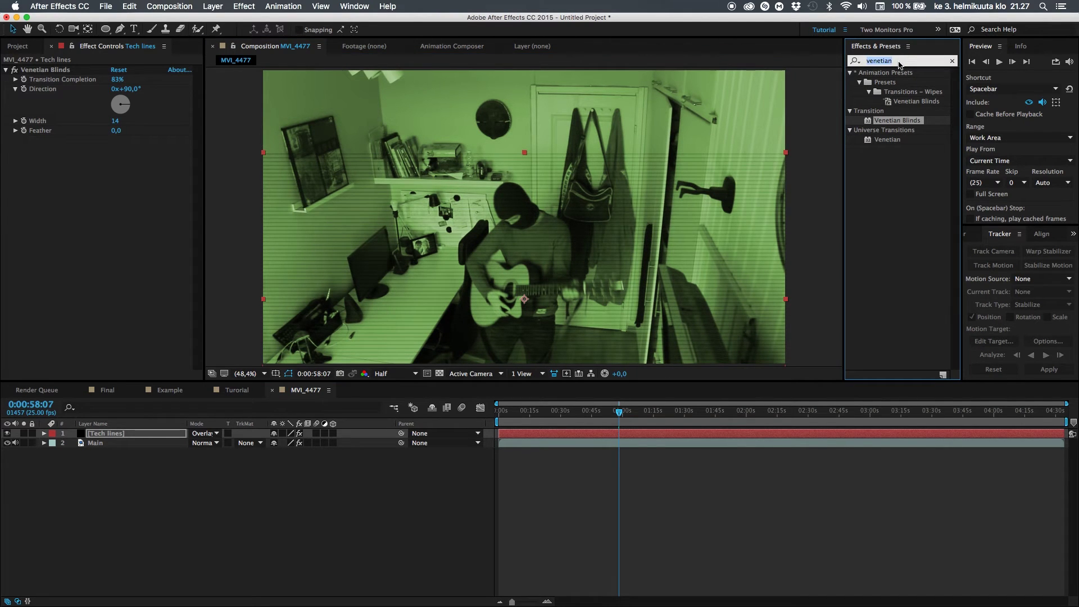
type("motion")
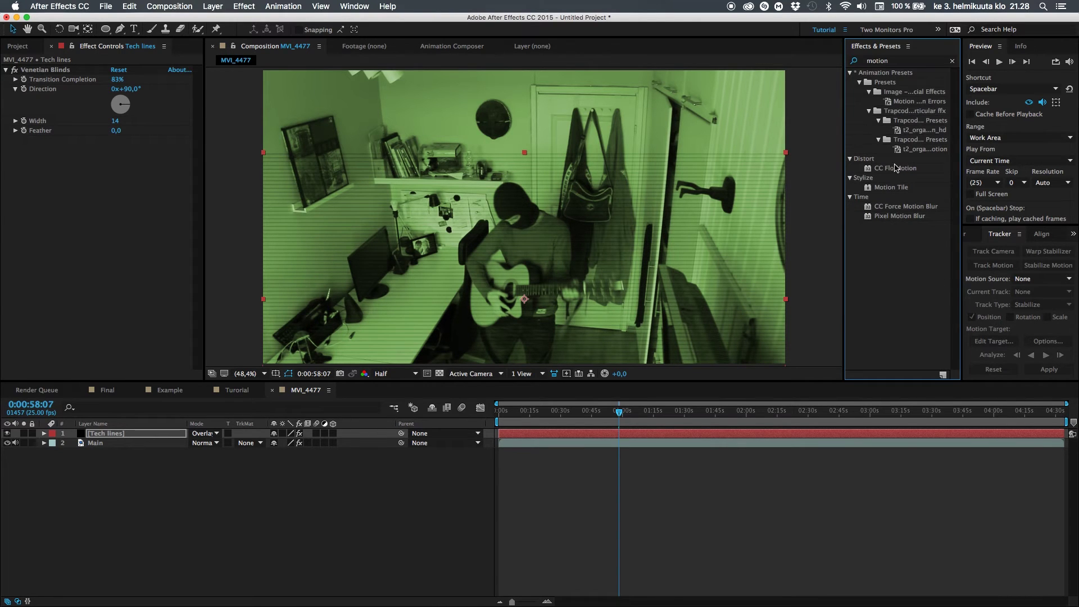
left_click(893, 188)
left_click_drag(894, 189, 454, 271)
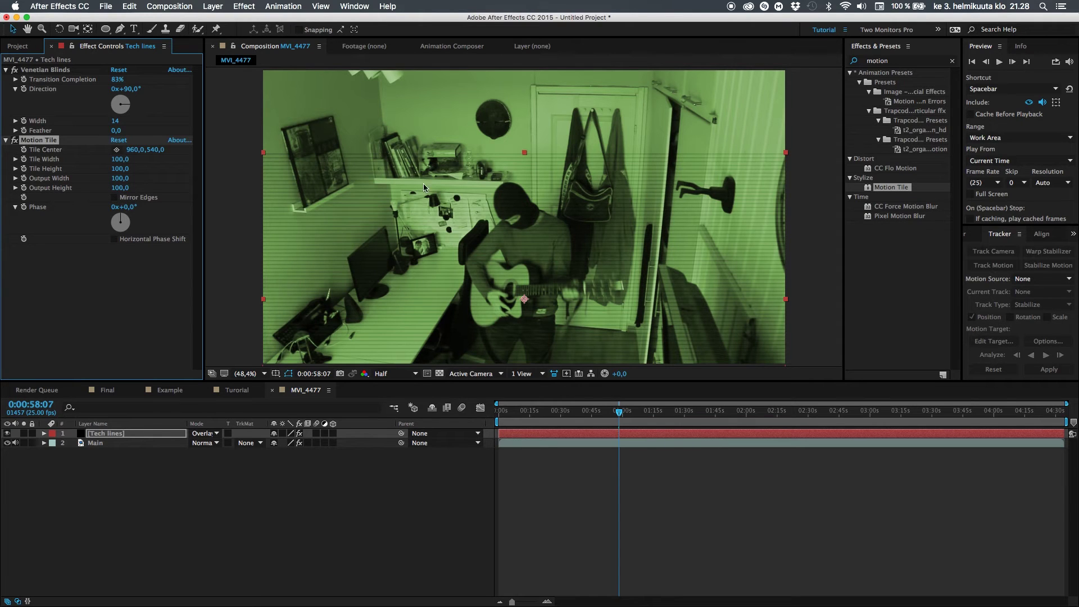
- Set Motion Tile Output Height to 300 and nudge the Tech lines layer slightly up-left
left_click(121, 189)
type("300")
key("Return")
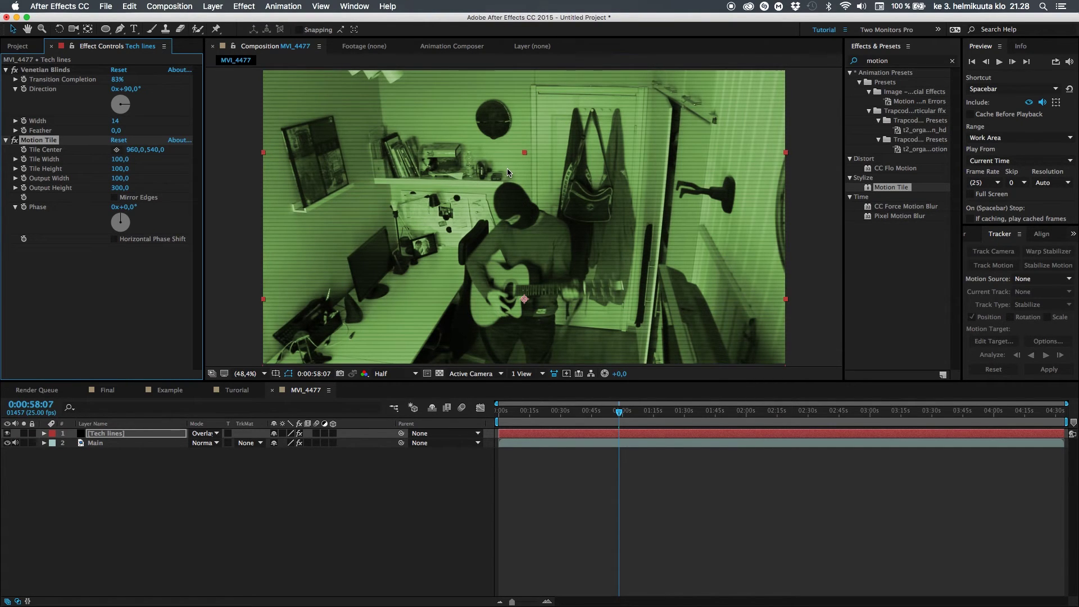
mouse_move(507, 172)
left_mouse_down()
mouse_move(496, 156)
mouse_move(510, 37)
mouse_move(506, 178)
mouse_move(505, 157)
mouse_move(514, 168)
left_mouse_up()
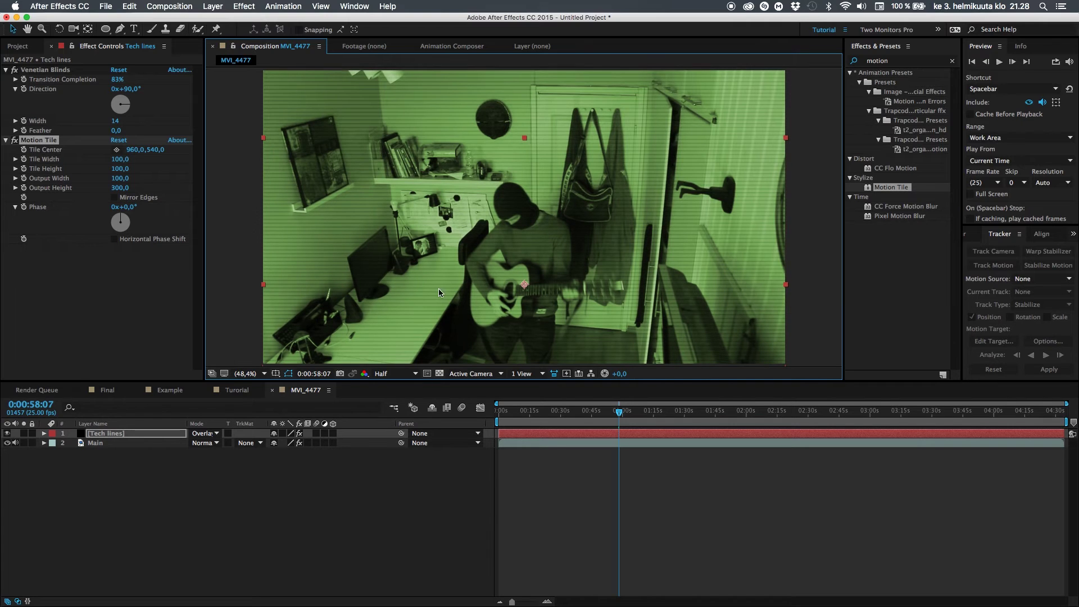
left_click(334, 513)
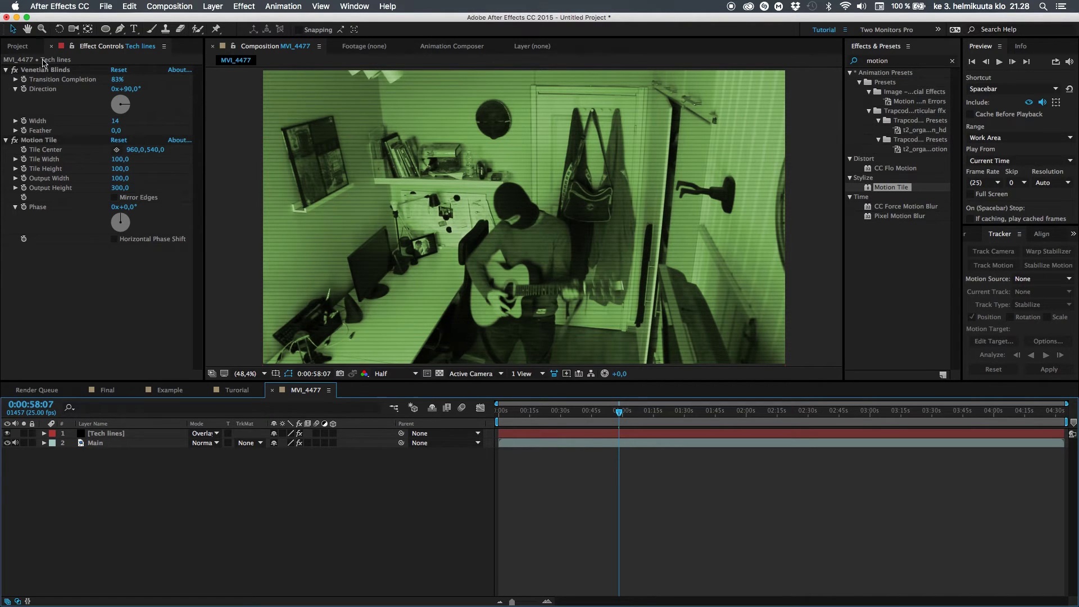
left_click(6, 69)
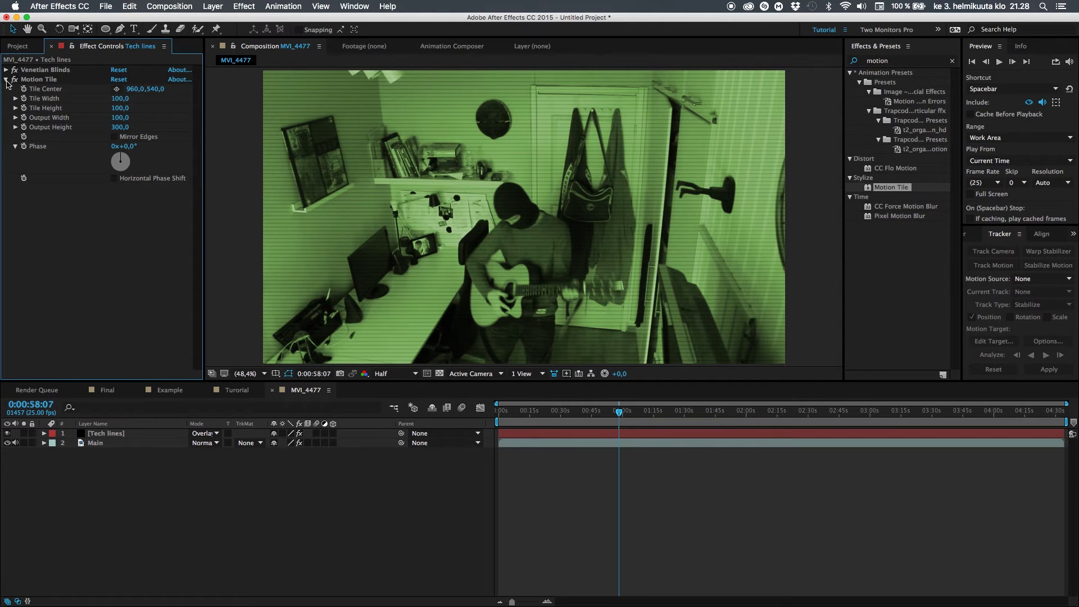
left_click(7, 80)
left_click(169, 391)
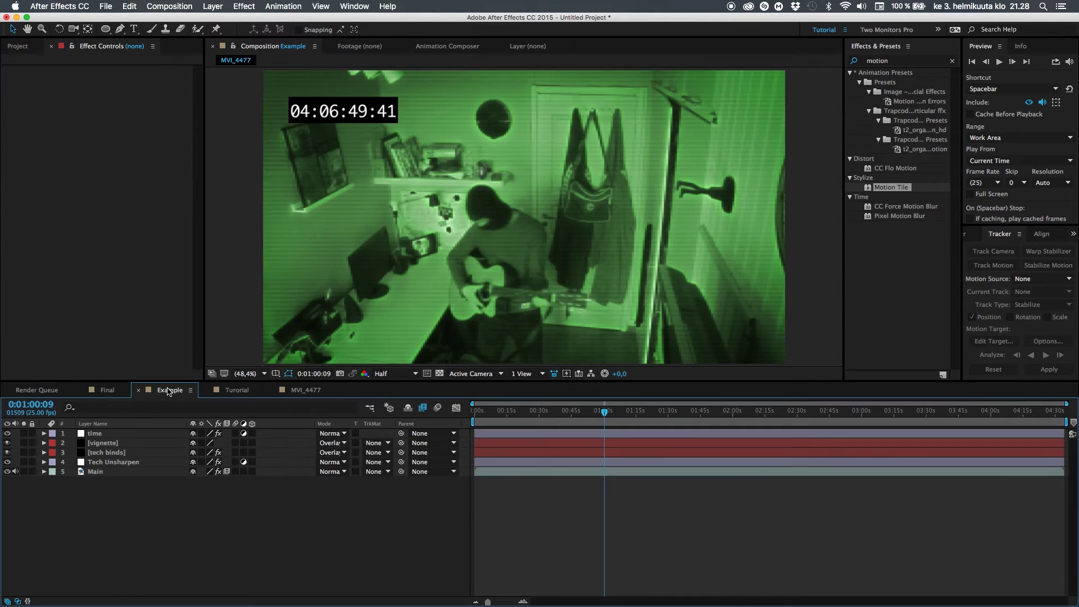
left_click(236, 391)
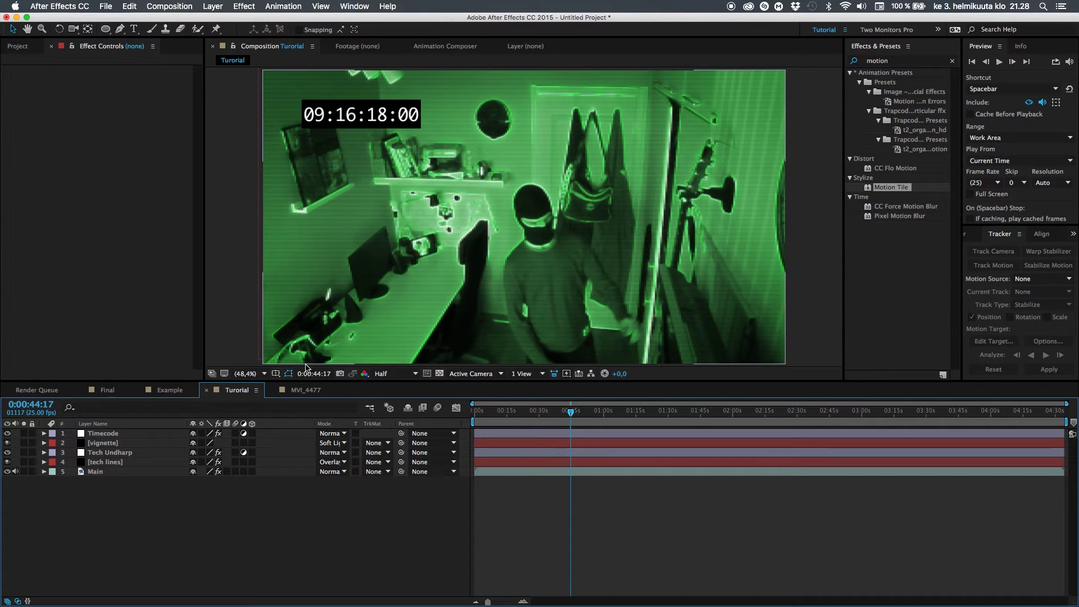
left_click(306, 390)
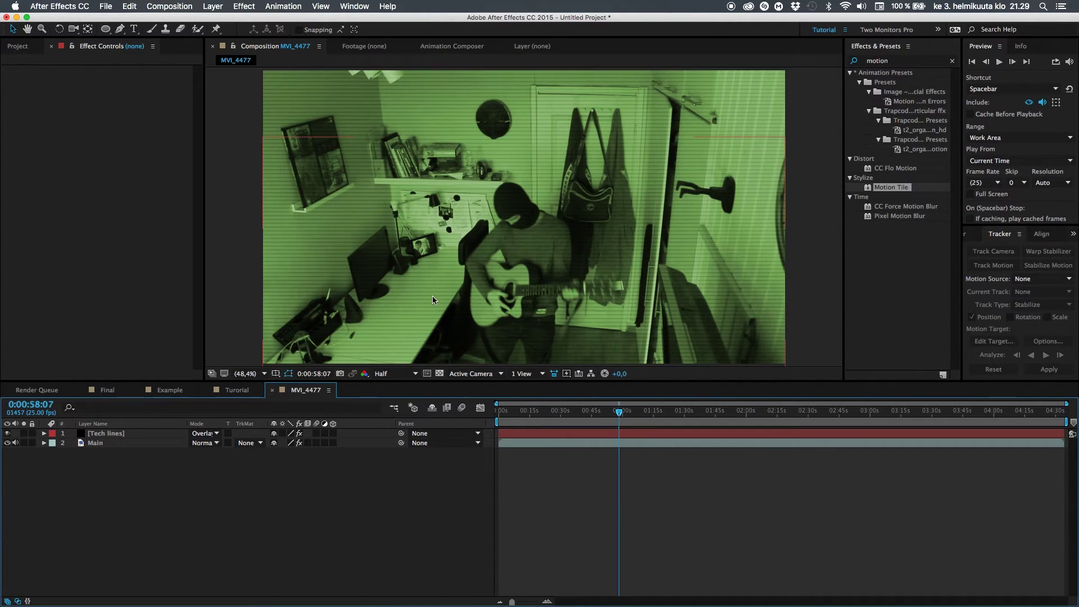
- With Main selected, search Effects & Presets for 'edg' to list Sobel Edges, Find Edges and Edge Glow
left_click(108, 443)
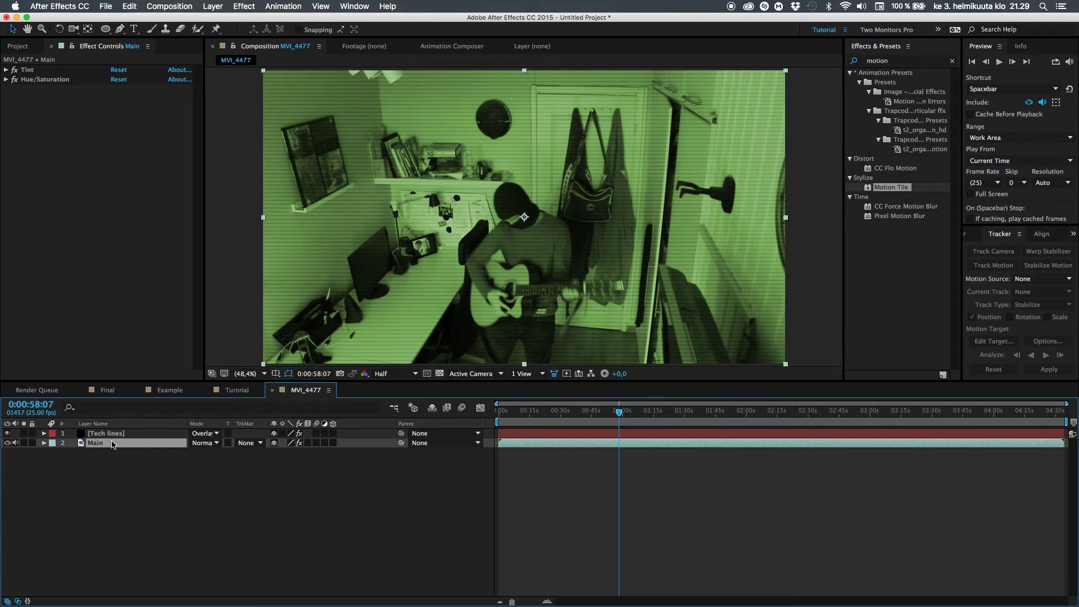
left_click(911, 61)
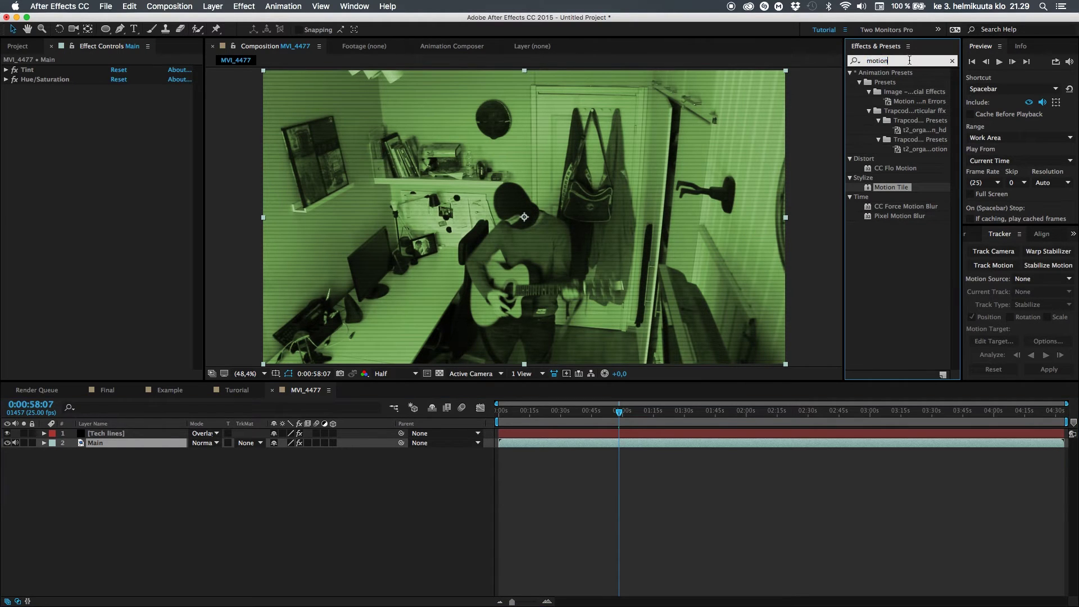
type("edge")
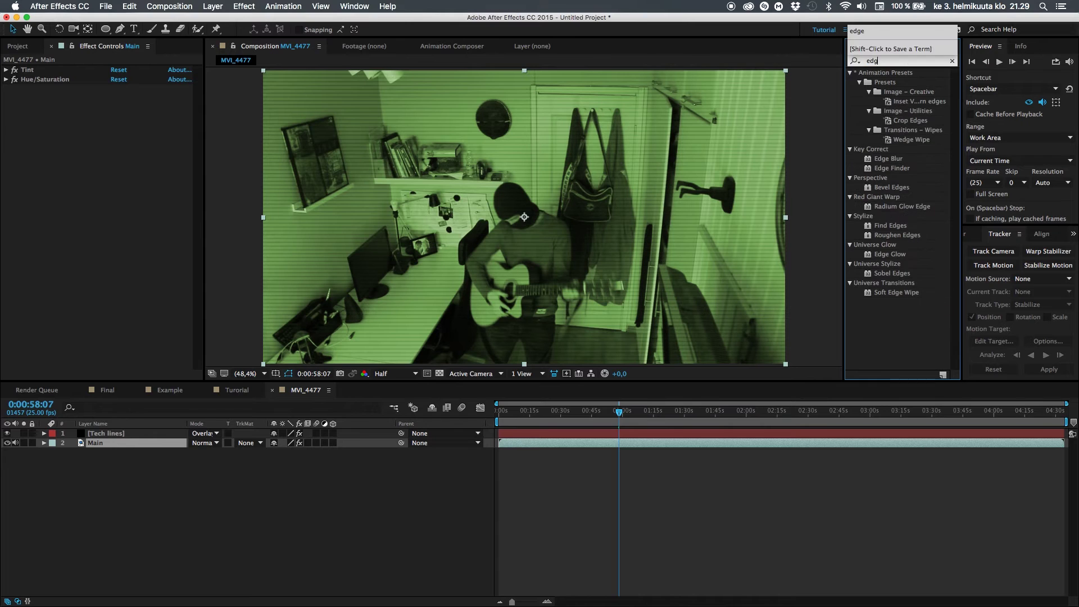
left_click(894, 315)
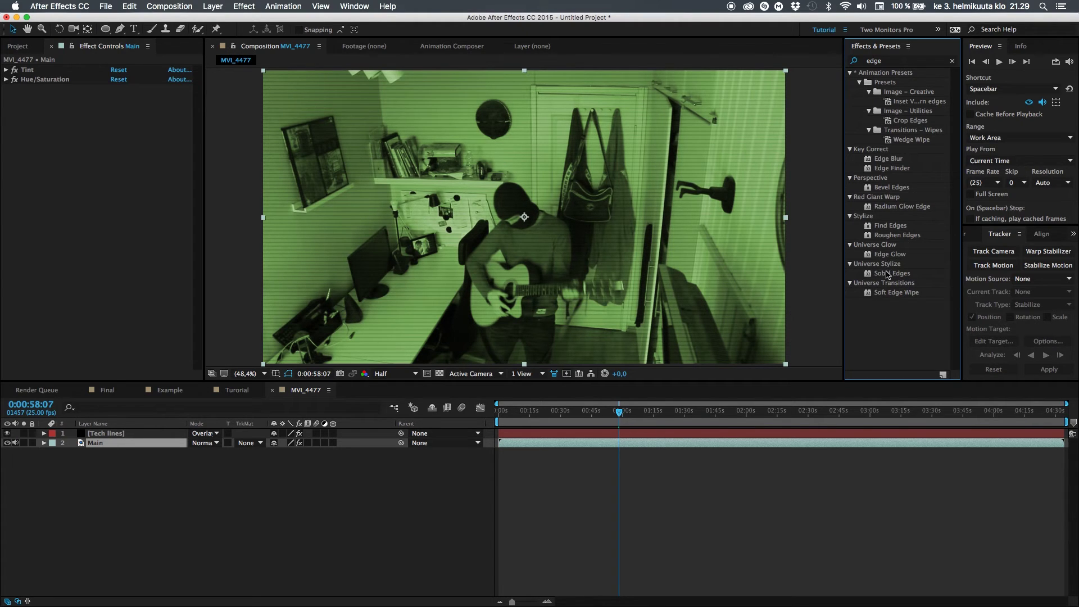
- Apply the Sobel Edges effect to the Main layer
left_click(888, 273)
left_click_drag(888, 276, 97, 177)
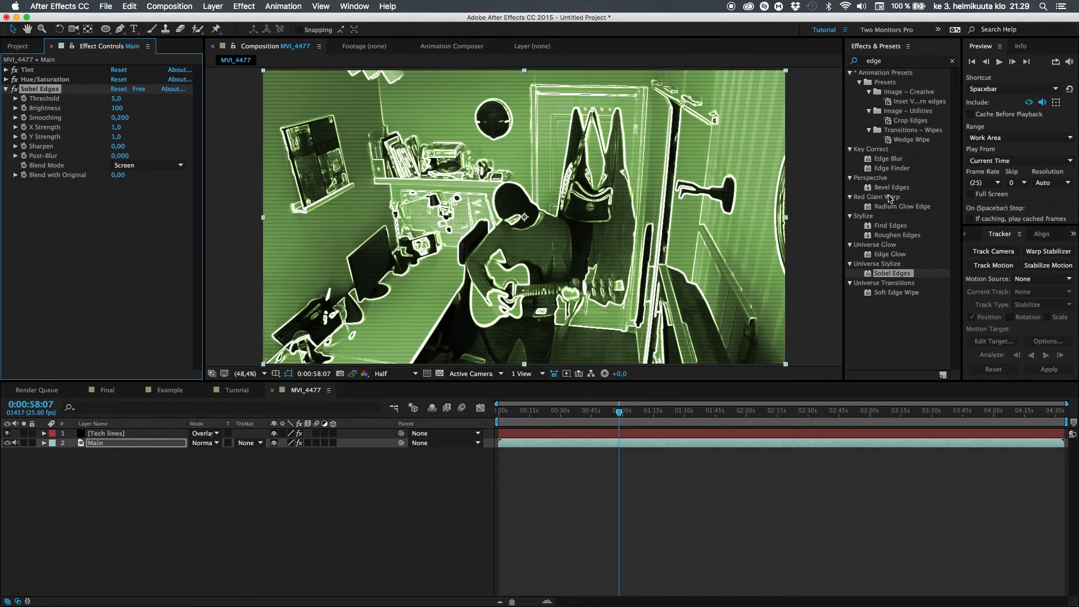
left_click(890, 228)
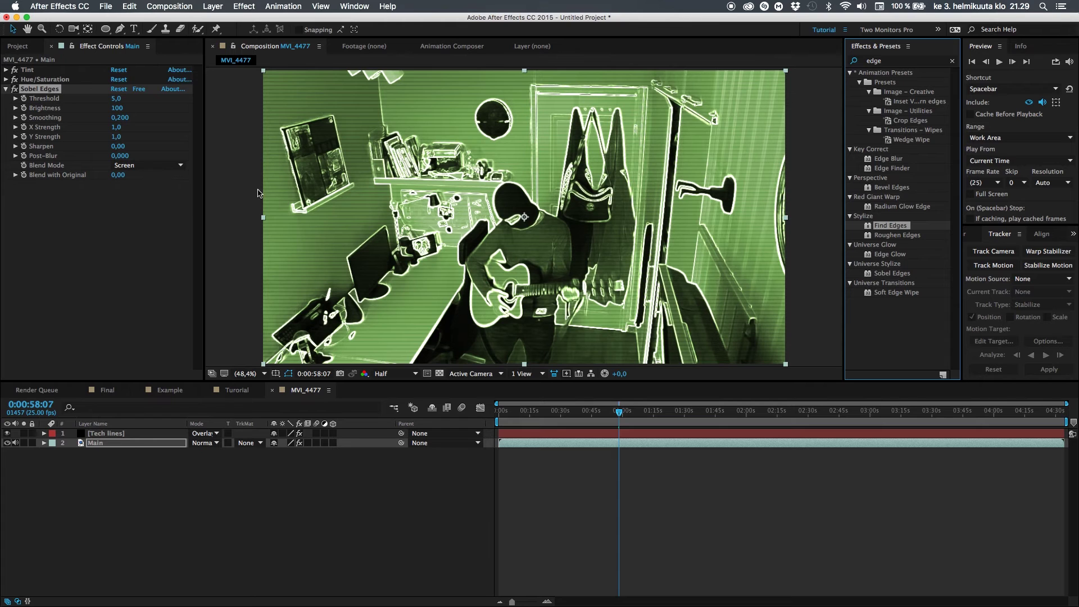
- Set the Sobel Edges Threshold to 59.3 and its blend mode to Overlay
left_click(129, 247)
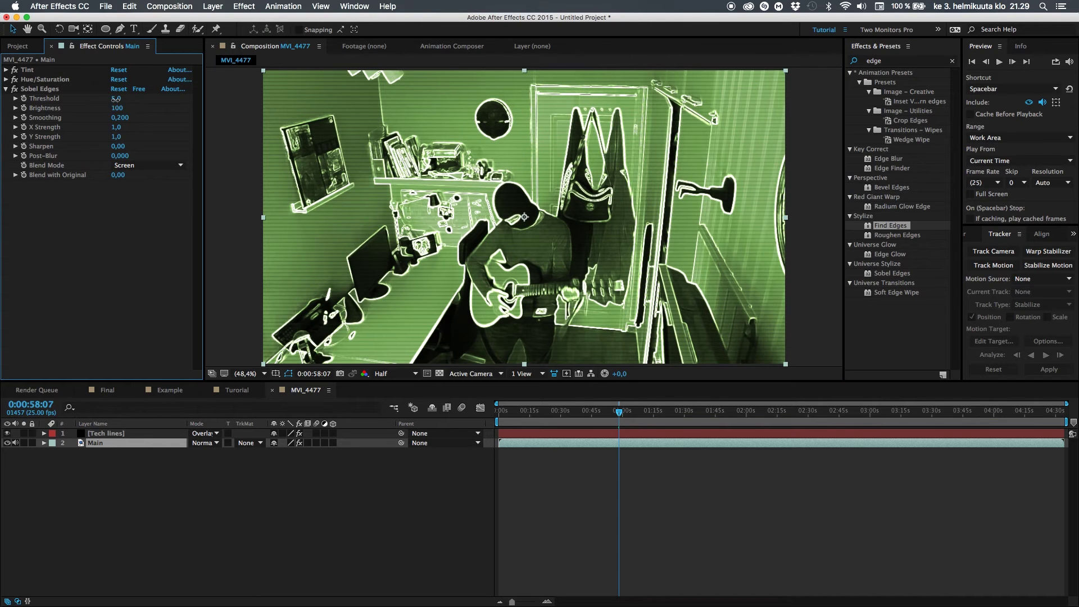
left_click(119, 90)
left_click_drag(125, 91, 346, 73)
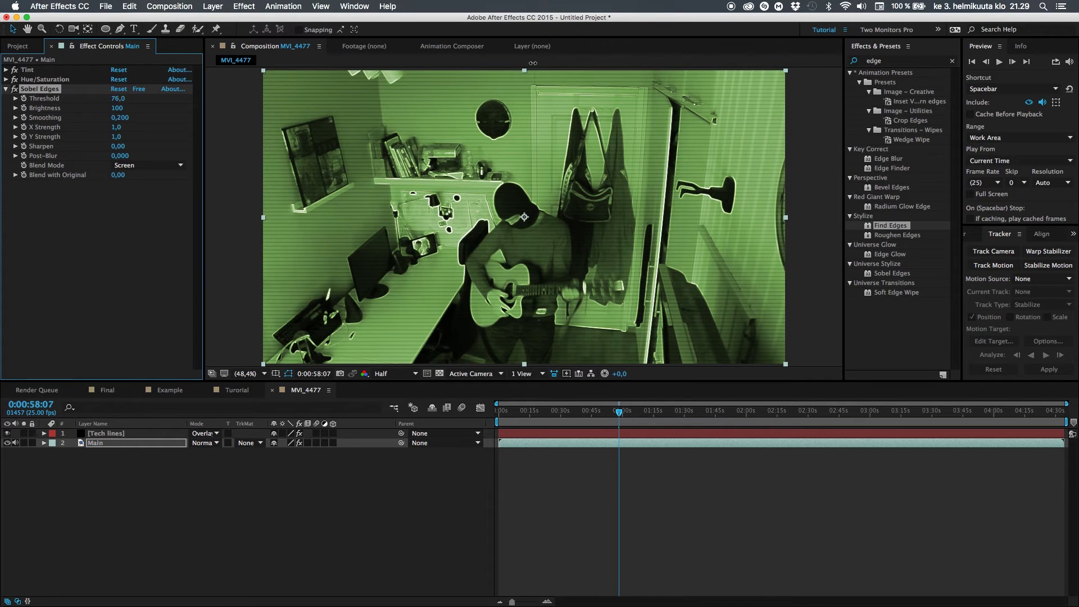
mouse_move(533, 63)
left_mouse_down()
mouse_move(584, 66)
mouse_move(548, 72)
left_mouse_up()
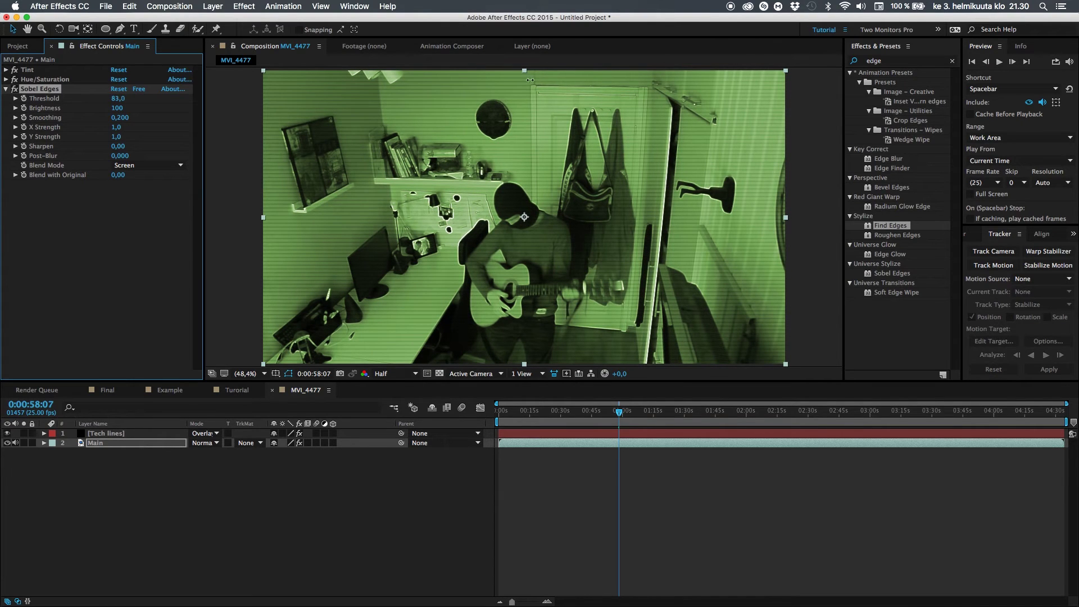
left_click_drag(482, 90, 418, 107)
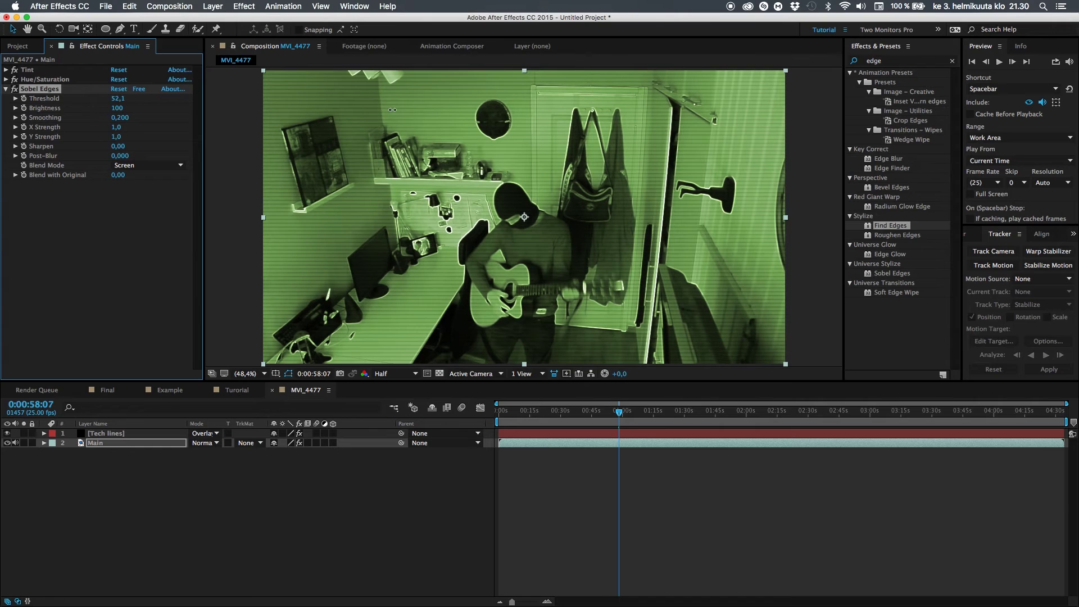
left_click(161, 165)
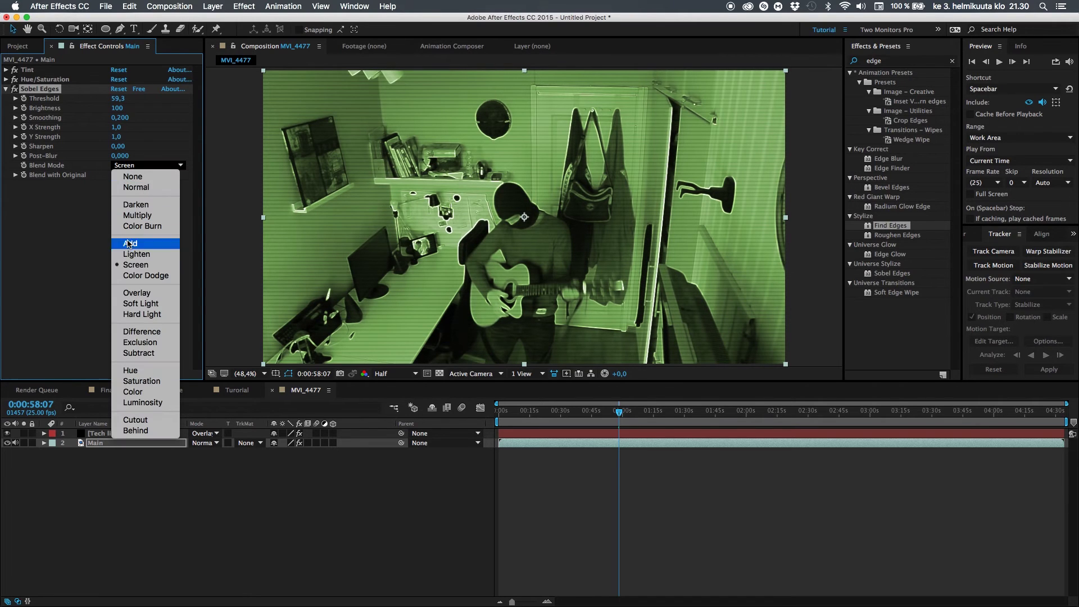
key("Escape")
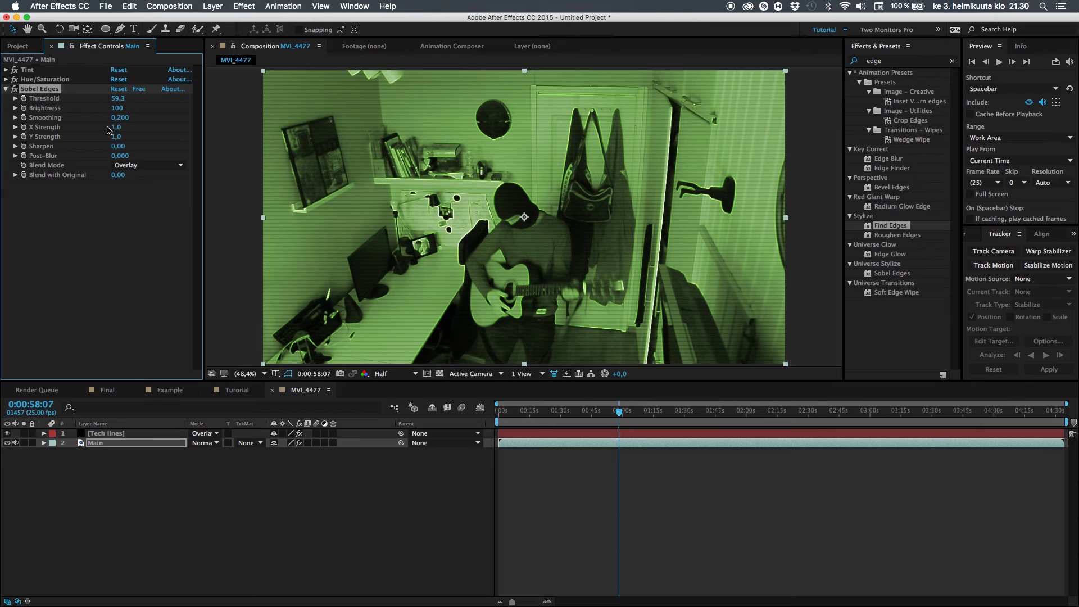
- Collapse Sobel Edges, apply Edge Glow to Main and adjust its glow radius
left_click(6, 88)
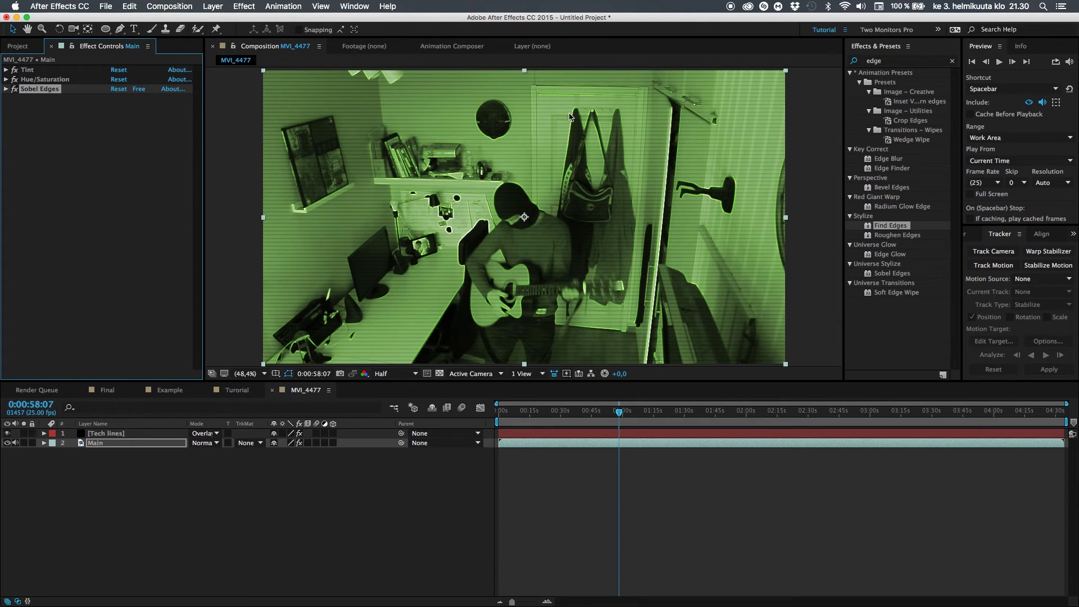
left_click_drag(890, 254, 79, 205)
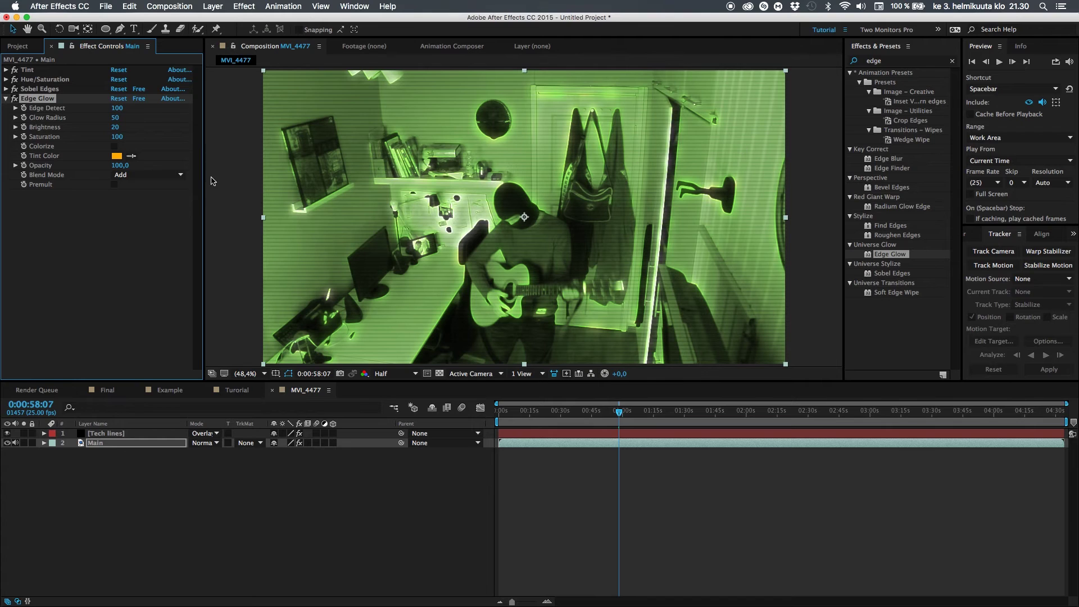
mouse_move(118, 122)
left_mouse_down()
mouse_move(126, 118)
mouse_move(98, 118)
left_mouse_up()
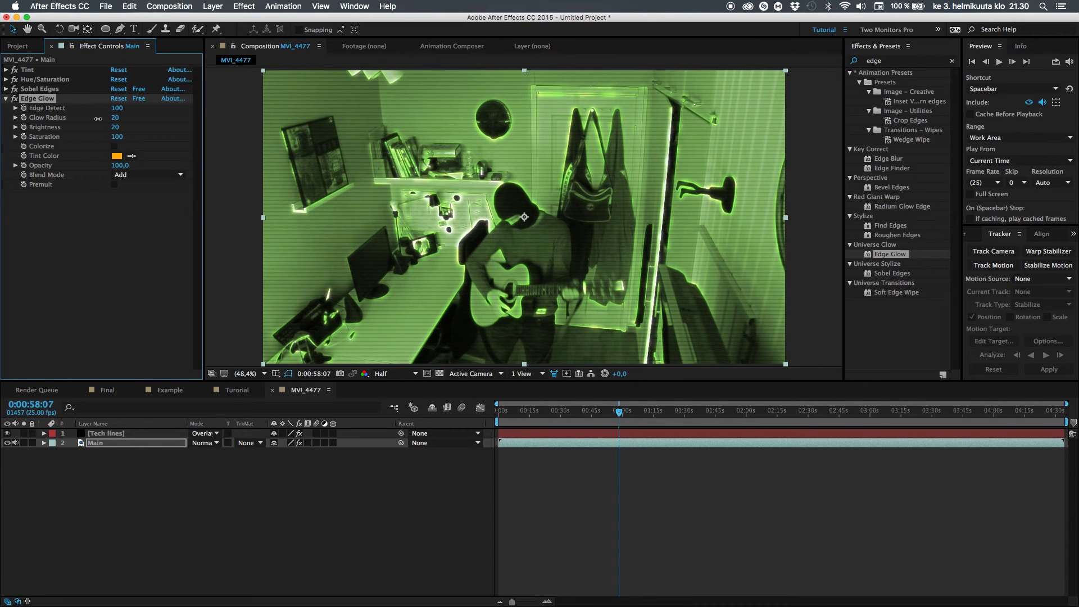
- Lower Edge Glow opacity to 39%, compare it on and off, then collapse it
left_click_drag(116, 166, 71, 168)
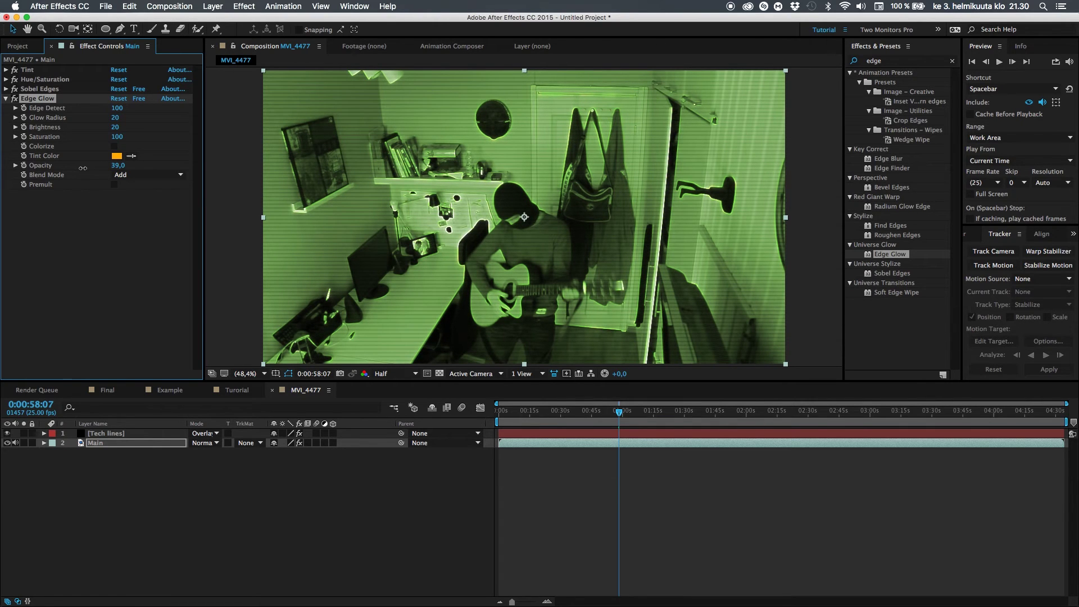
left_click(15, 99)
left_click(15, 99)
left_click(15, 99)
left_click(15, 99)
left_click(6, 99)
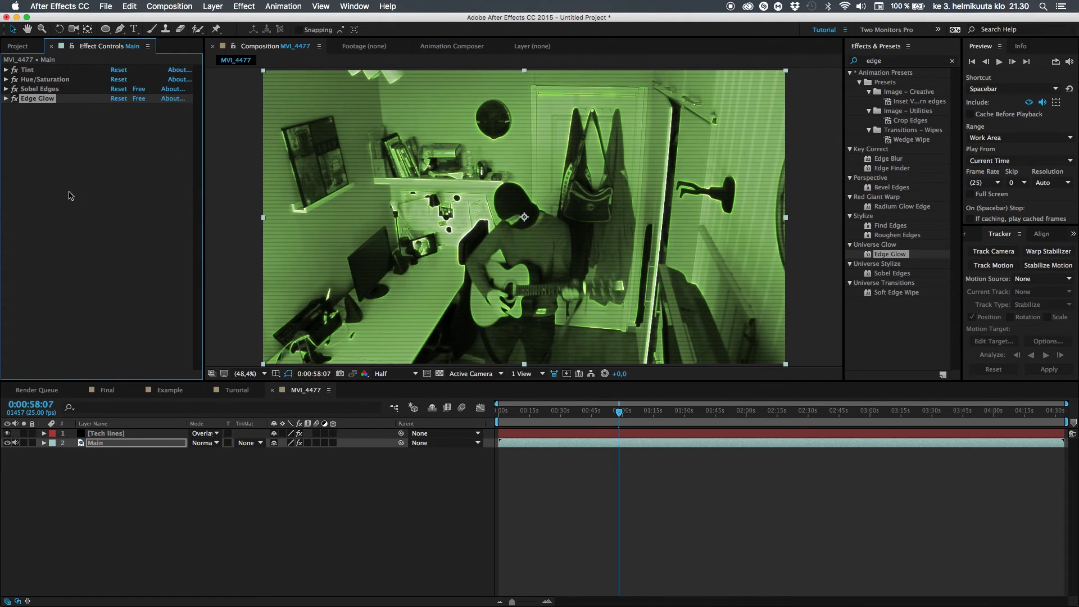
left_click(69, 196)
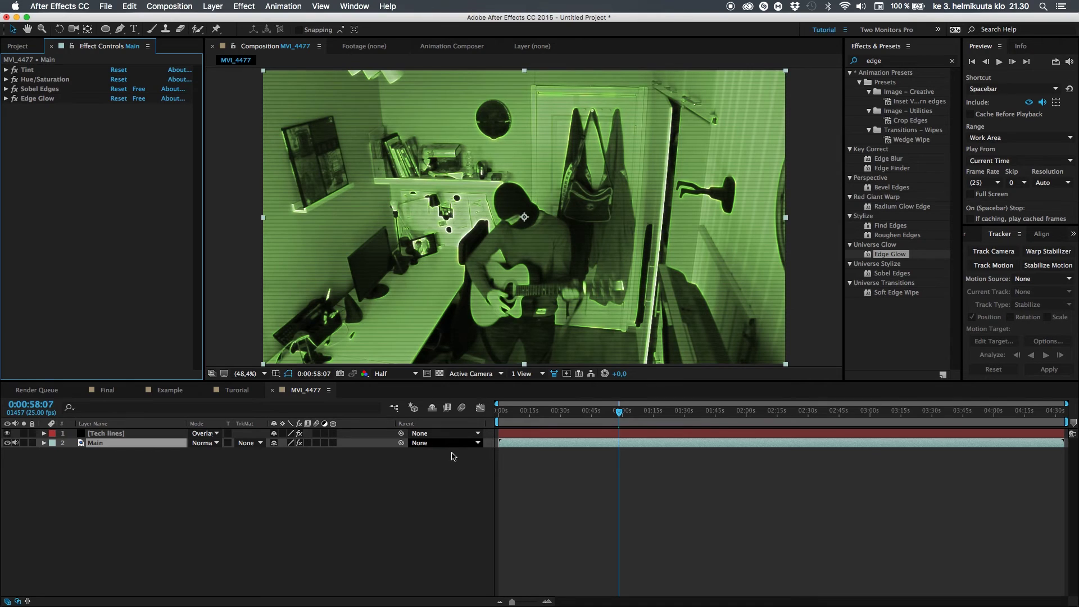
left_click(452, 483)
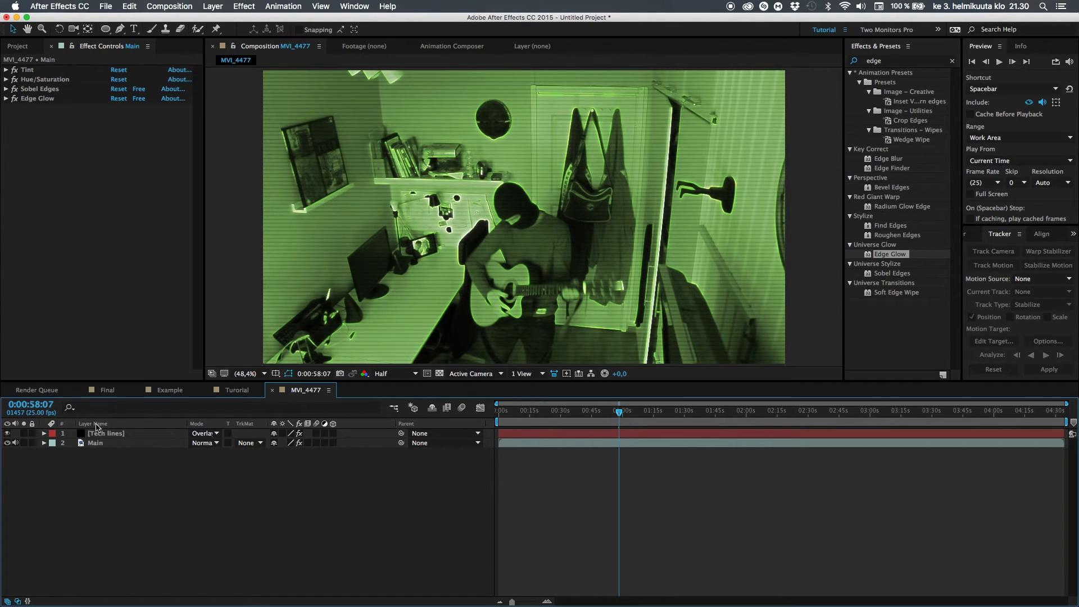
left_click(170, 390)
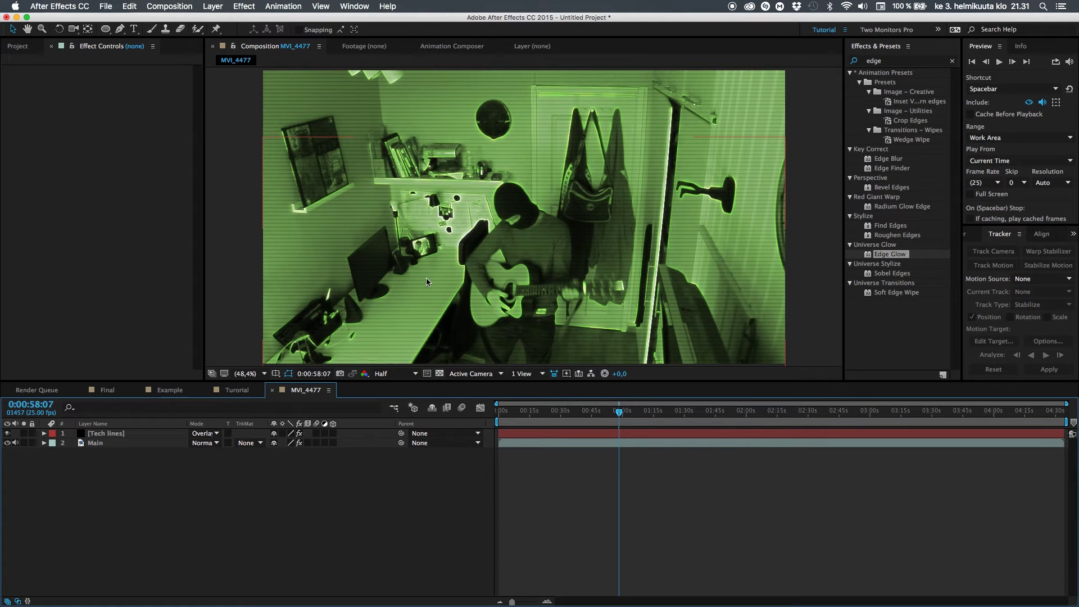
- Add a new adjustment layer named 'Tech unsharp' to the composition
right_click(116, 510)
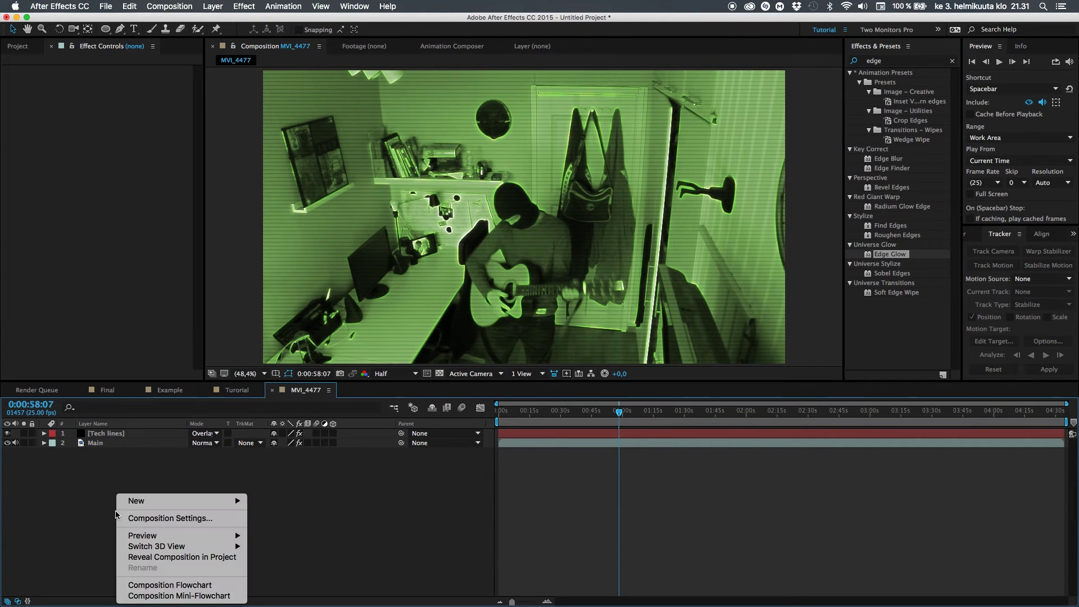
mouse_move(152, 508)
left_click(290, 574)
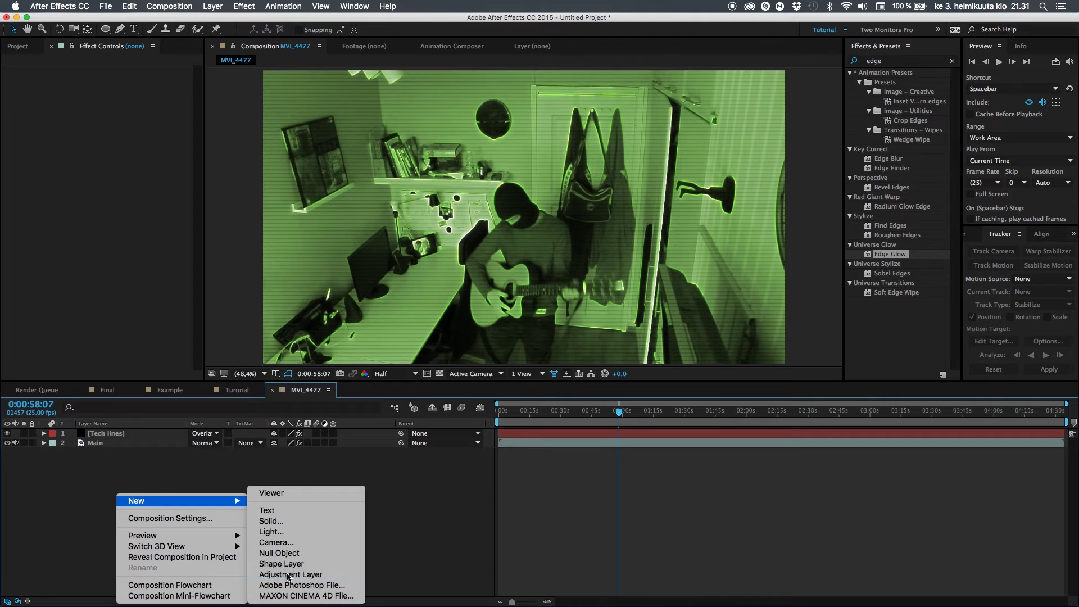
key("Return")
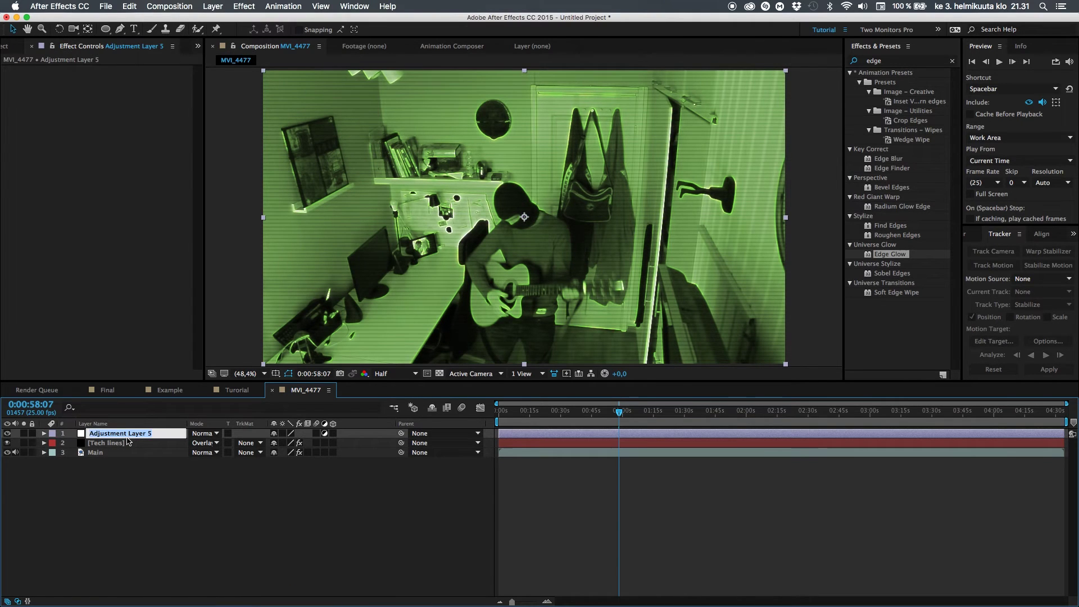
type("Tech unsharp")
key("Return")
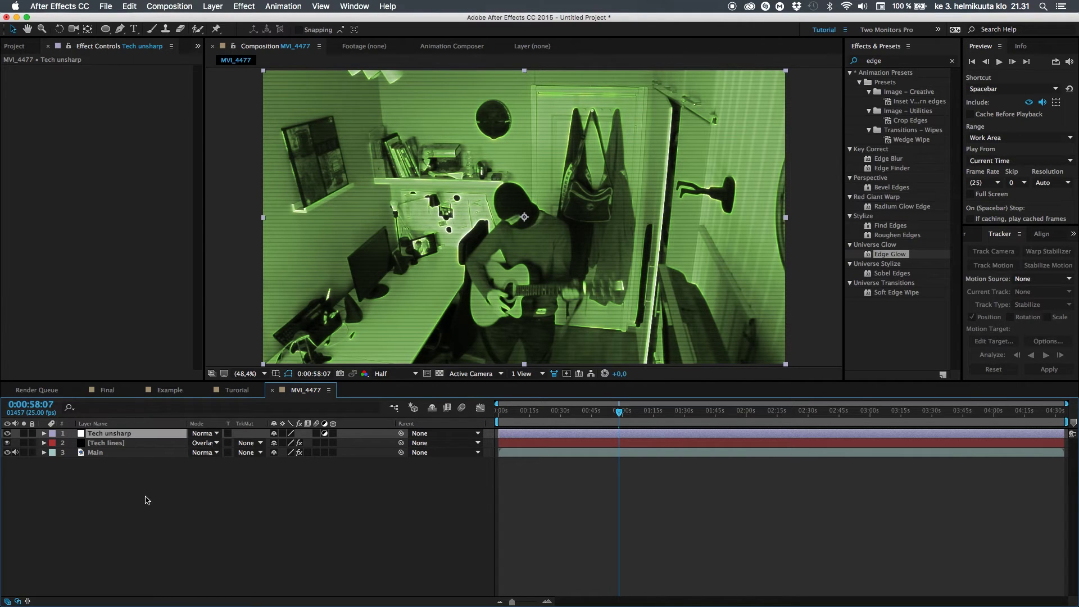
left_click(147, 501)
- Search the effects list for 'mosaic' and drag Mosaic toward the comp
left_click(890, 61)
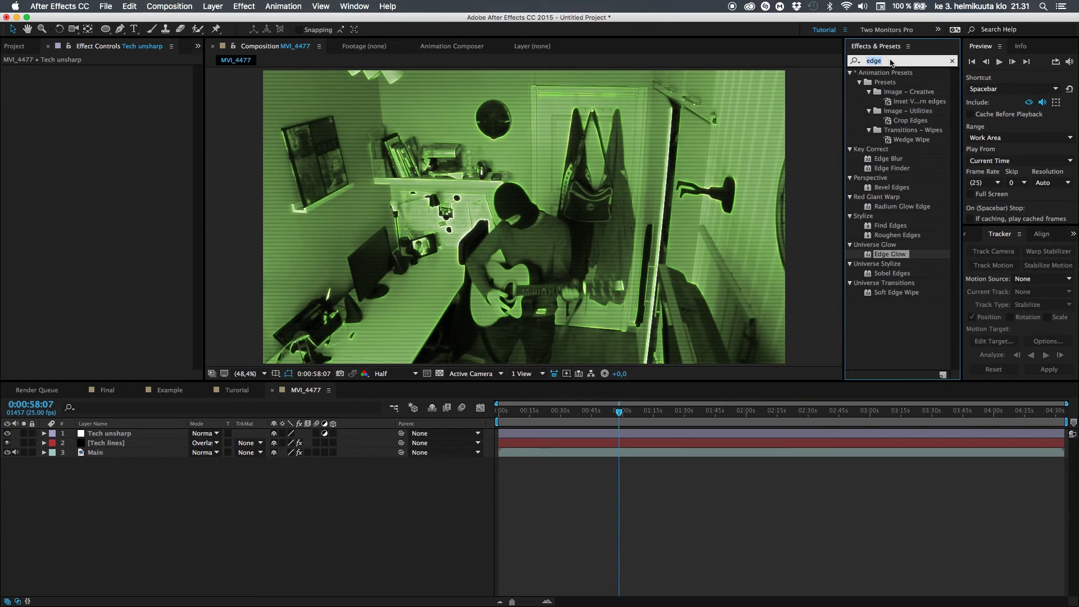
type("mosaic")
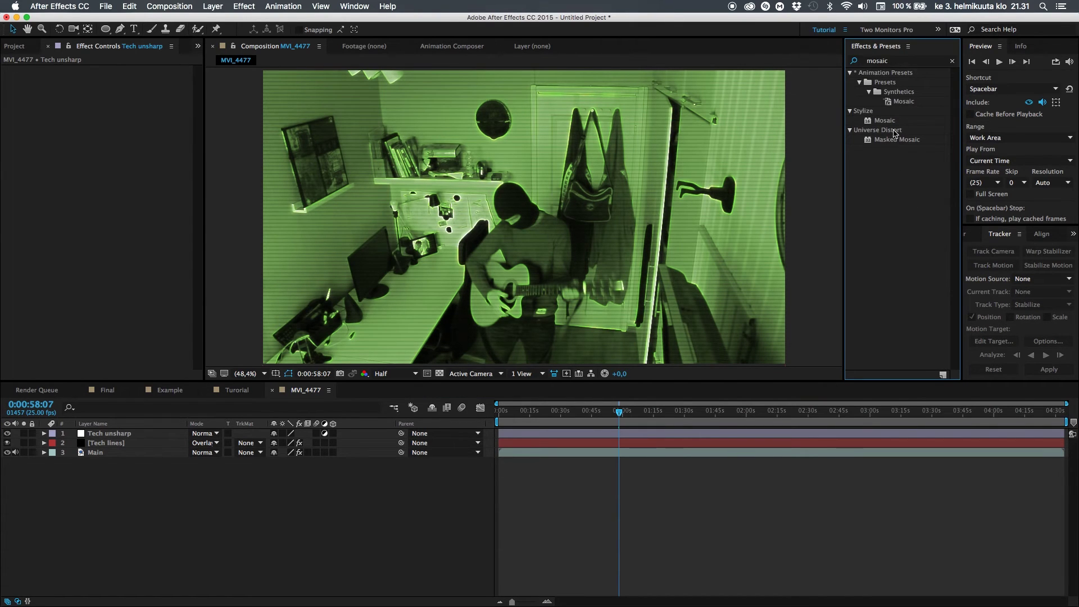
left_click_drag(899, 120, 621, 231)
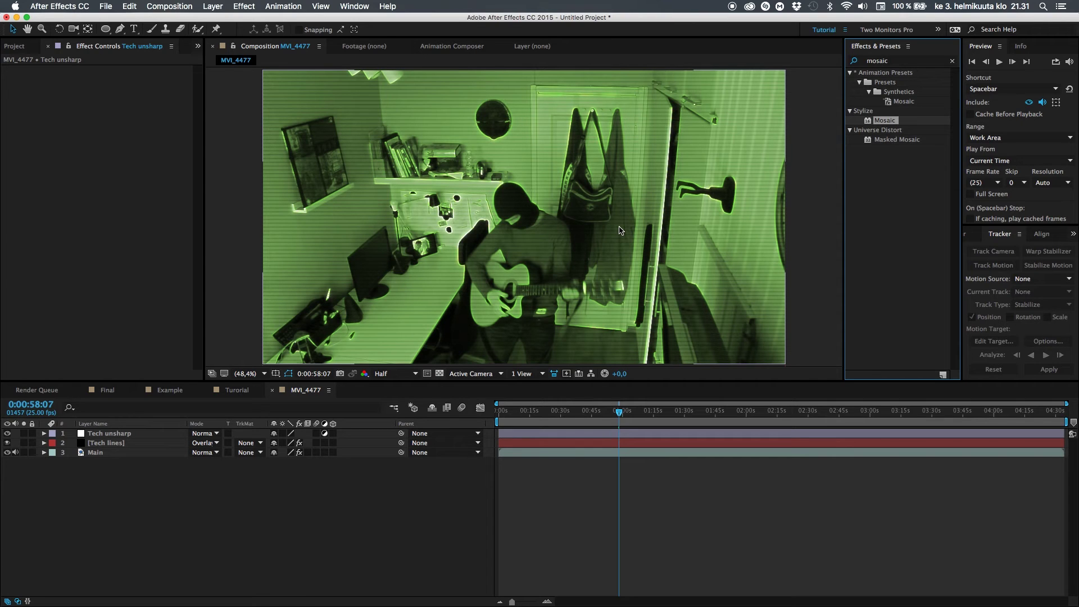
- Give Tech unsharp a Mosaic effect with 300 horizontal and 300 vertical blocks
left_click_drag(621, 230, 122, 435)
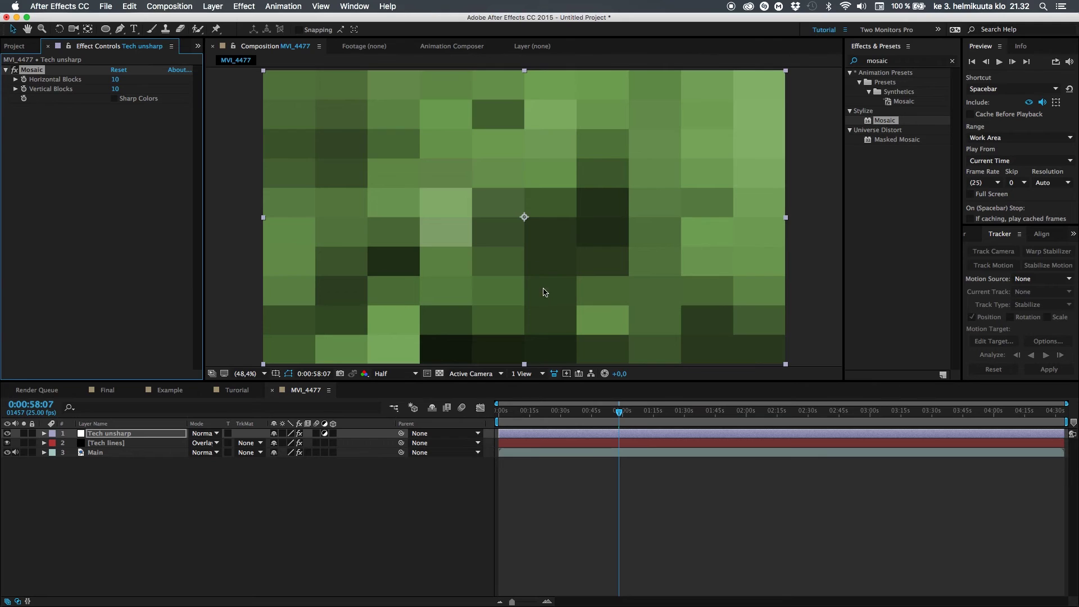
left_click(118, 79)
key("Tab")
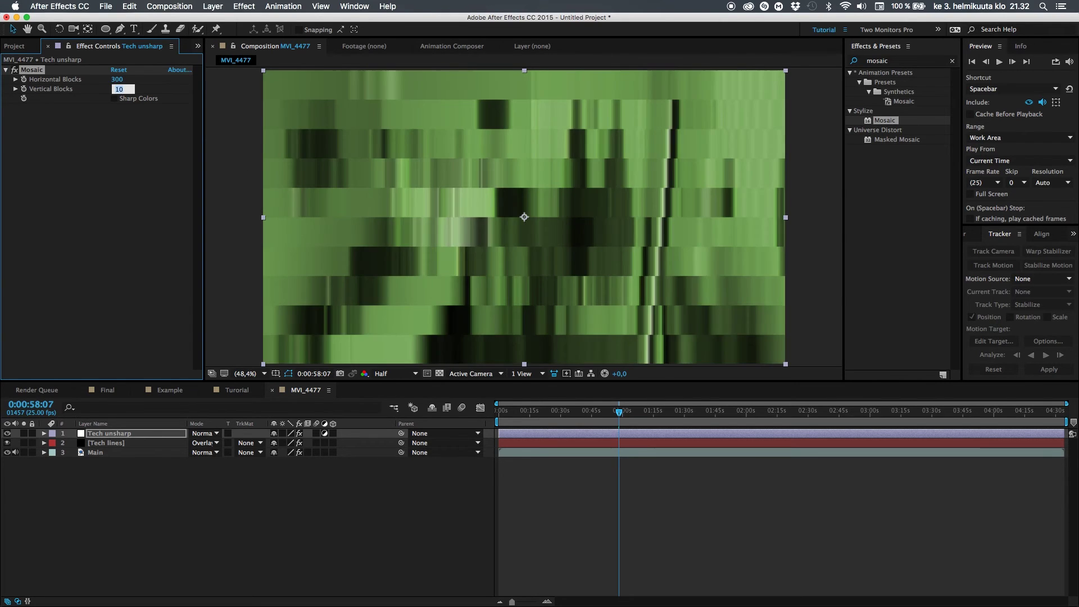
key("Return")
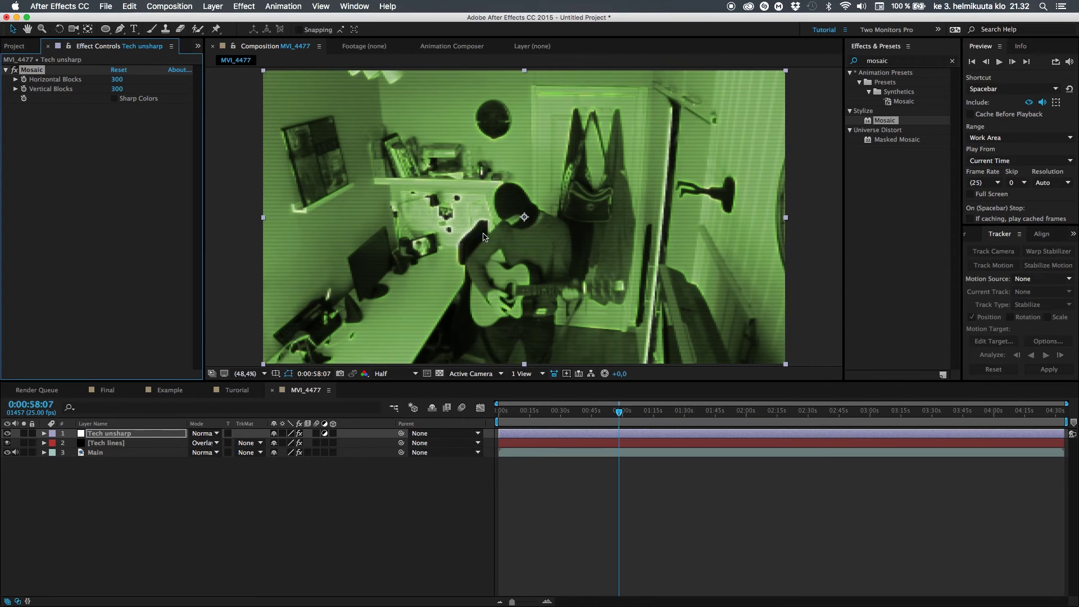
- Copy the Mosaic effect and paste it onto the Tech lines layer
left_click(76, 204)
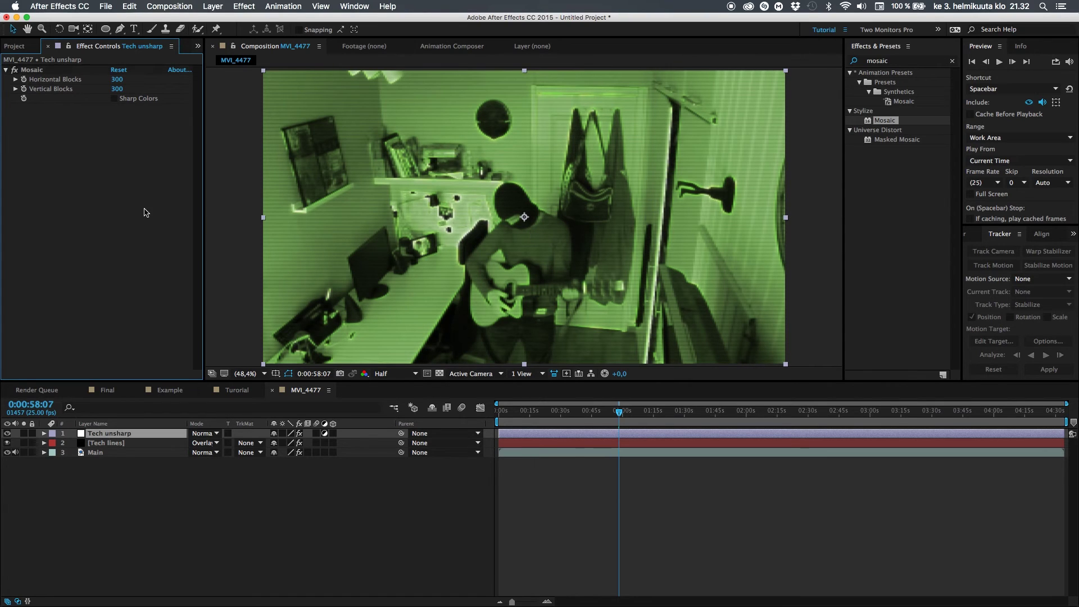
left_click(48, 69)
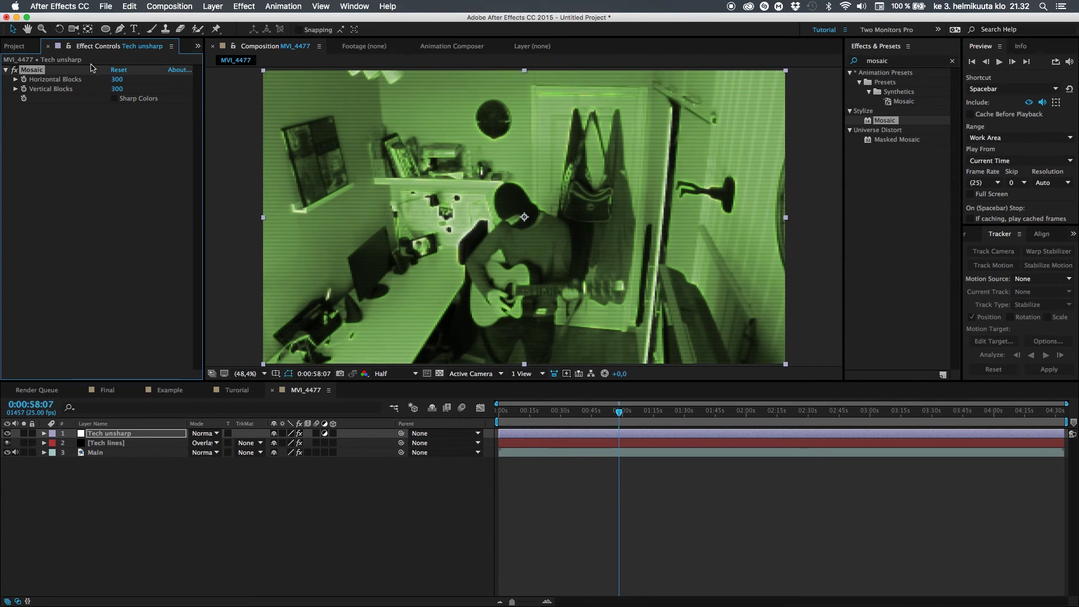
left_click(118, 443)
key("super+v")
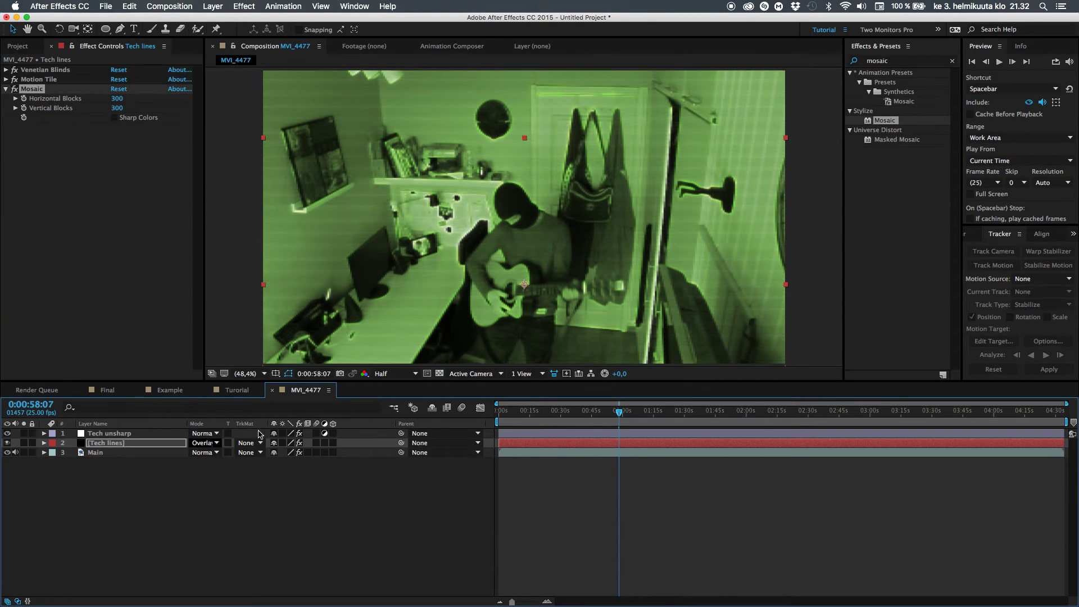
- Set Tech lines Mosaic to 498 by 398 blocks, with Sharp Colors left off
left_click_drag(115, 98, 172, 109)
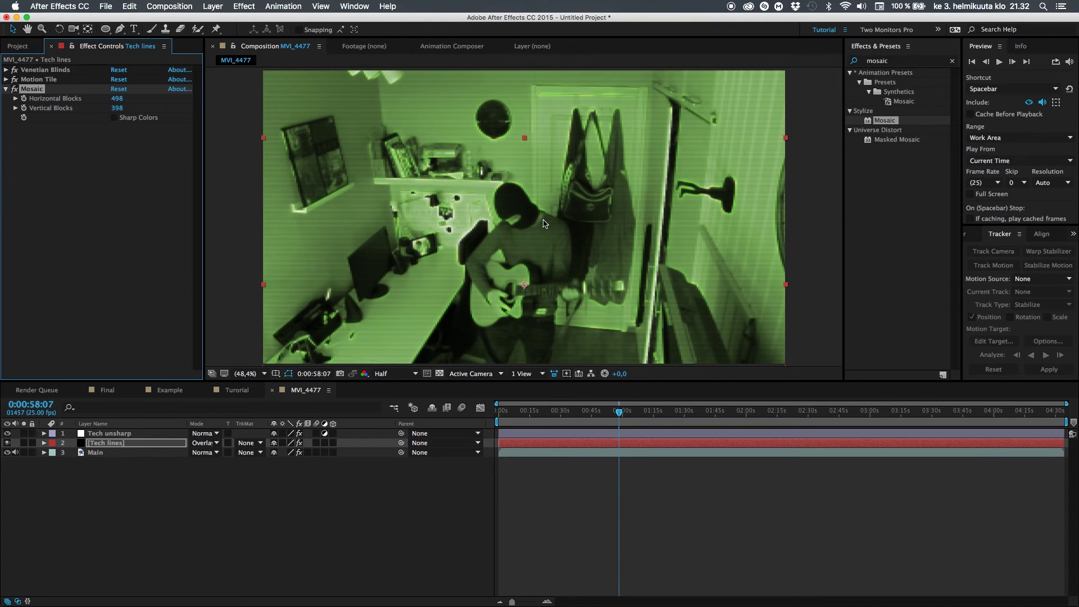
left_click(114, 118)
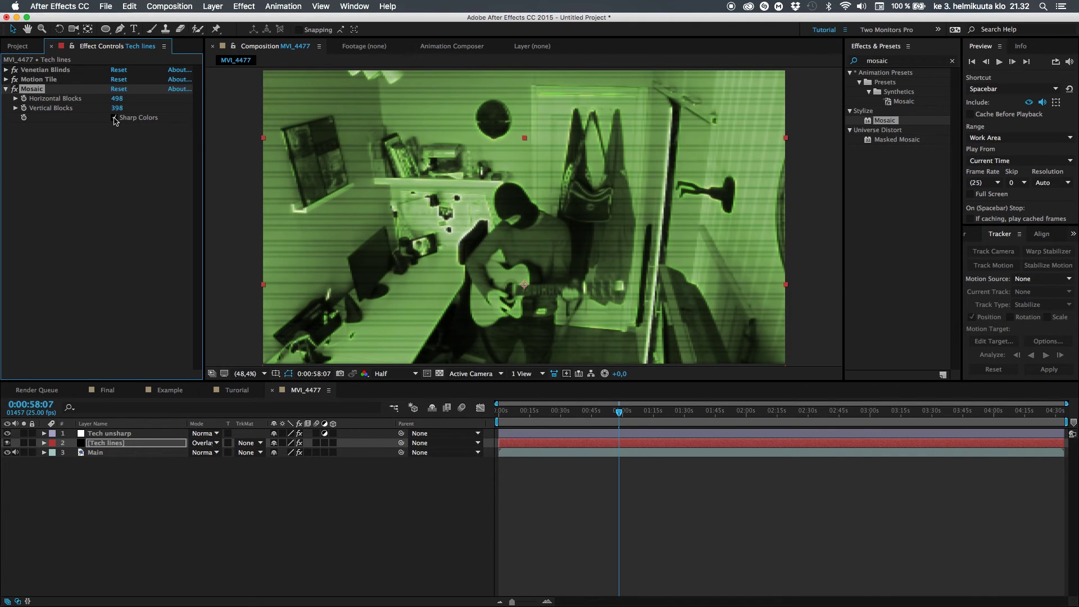
left_click(115, 118)
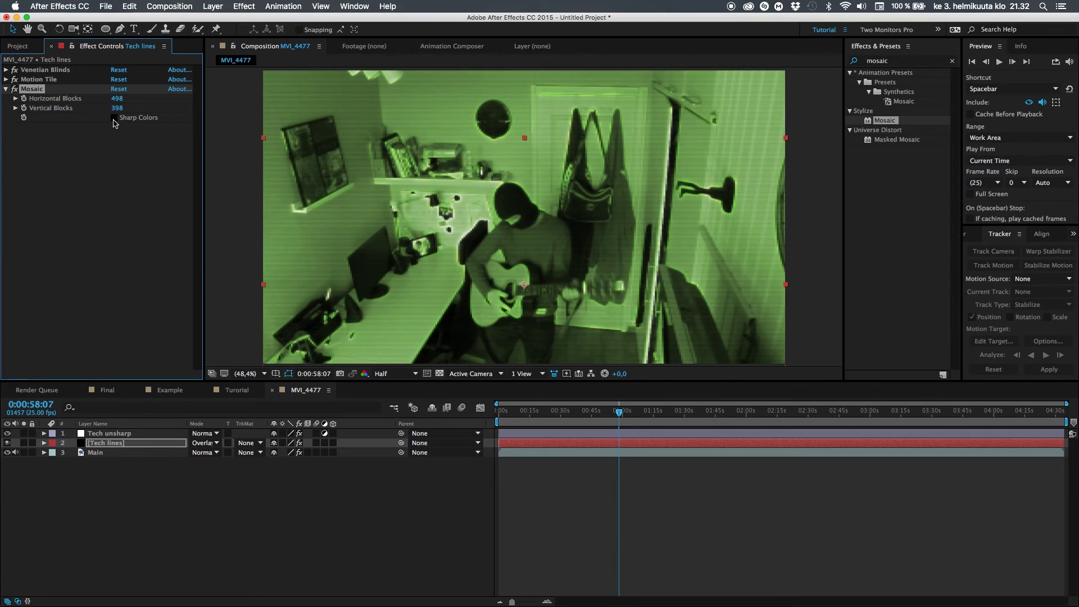
left_click(5, 90)
left_click(152, 495)
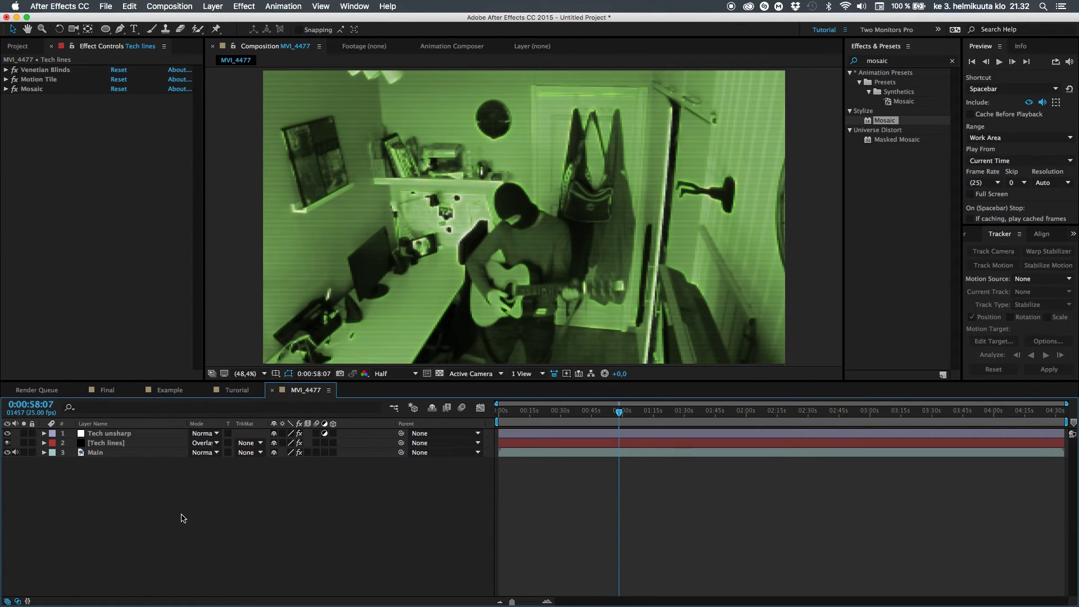
- Create a new black full-frame solid named 'vignette' with Cmd+Y
right_click(145, 498)
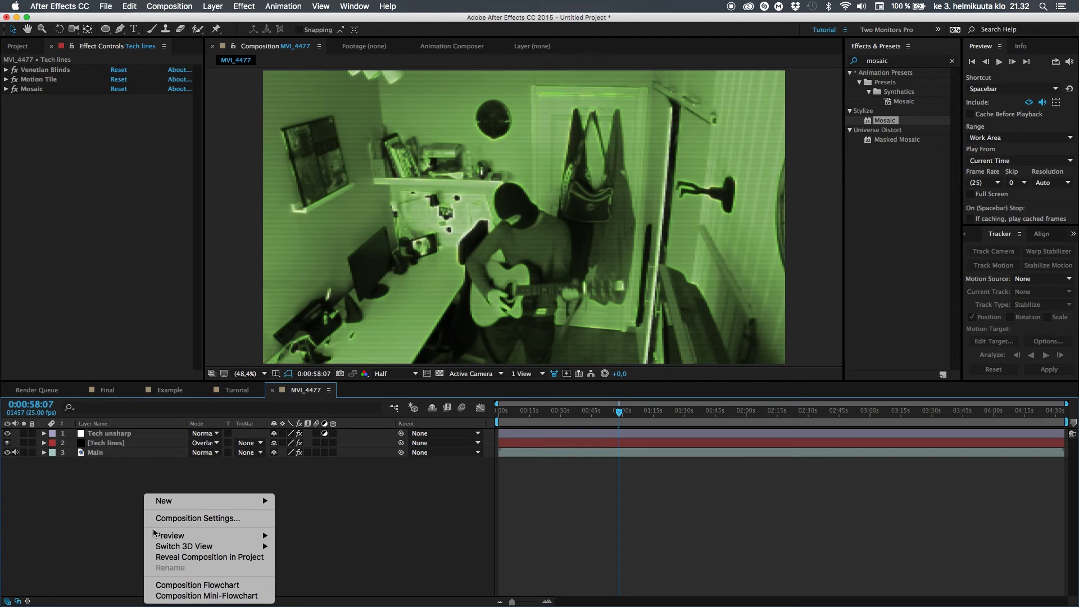
left_click(125, 531)
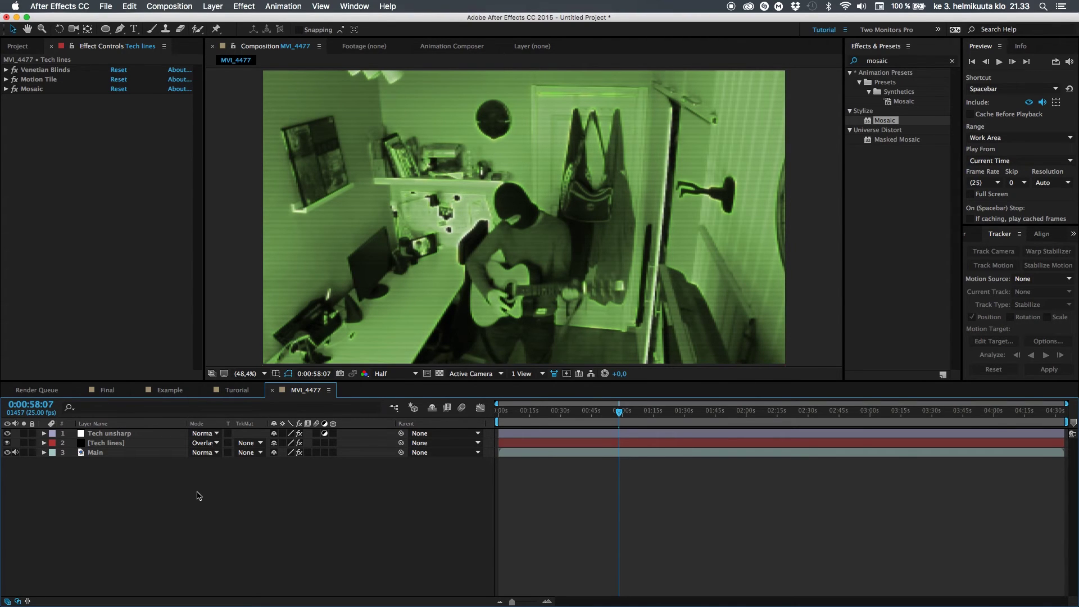
key("super+y")
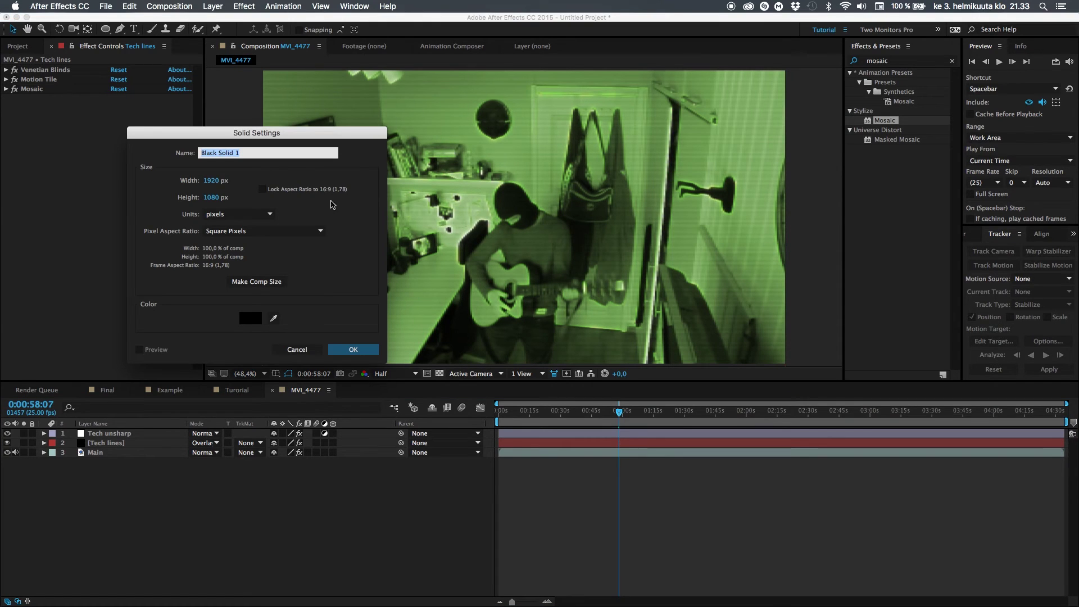
type("vignette")
key("Return")
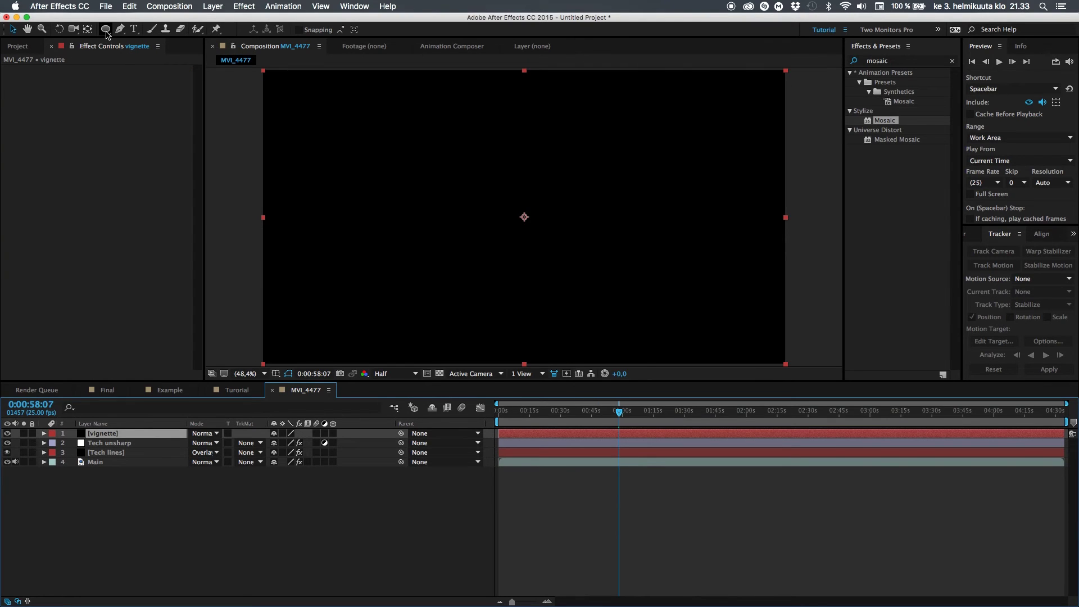
- Add a layer-sized elliptical Mask 1 to the vignette solid and set it to Subtract
left_click_drag(109, 35, 144, 33)
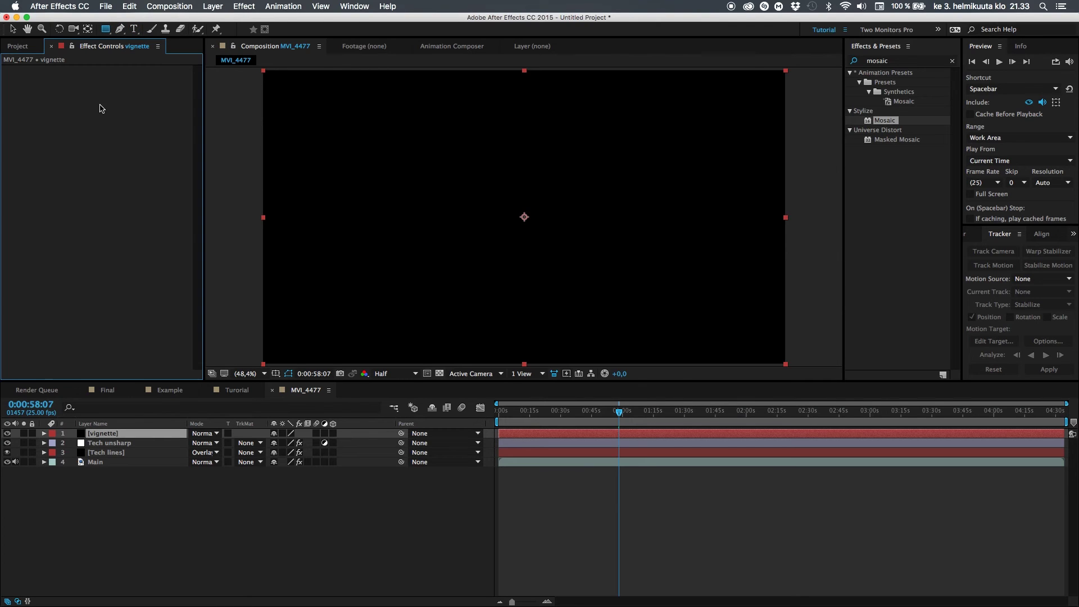
left_click(13, 29)
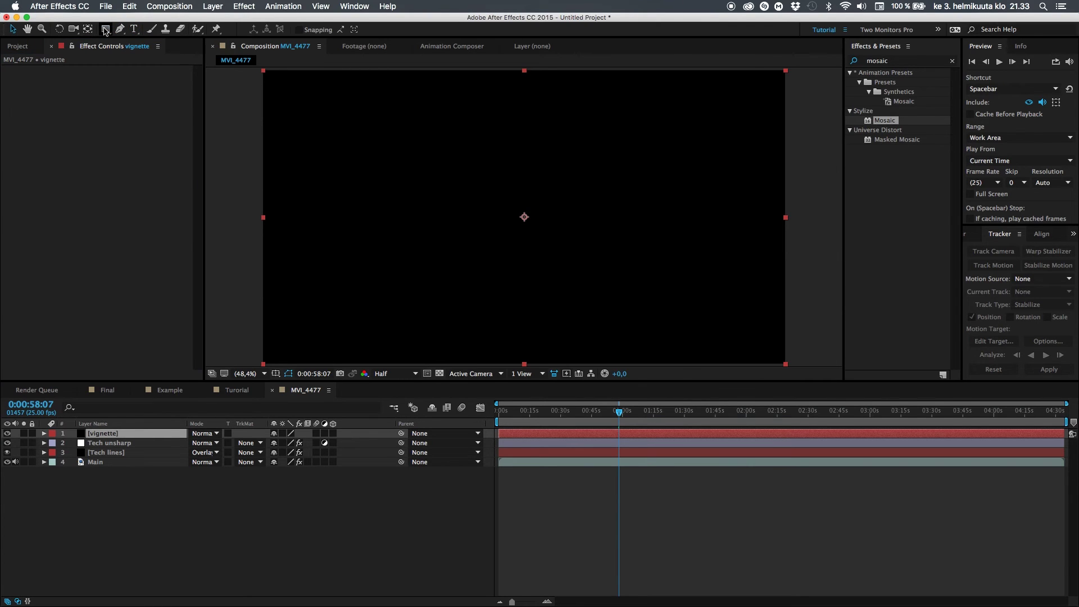
left_click_drag(105, 30, 137, 58)
left_click(24, 84)
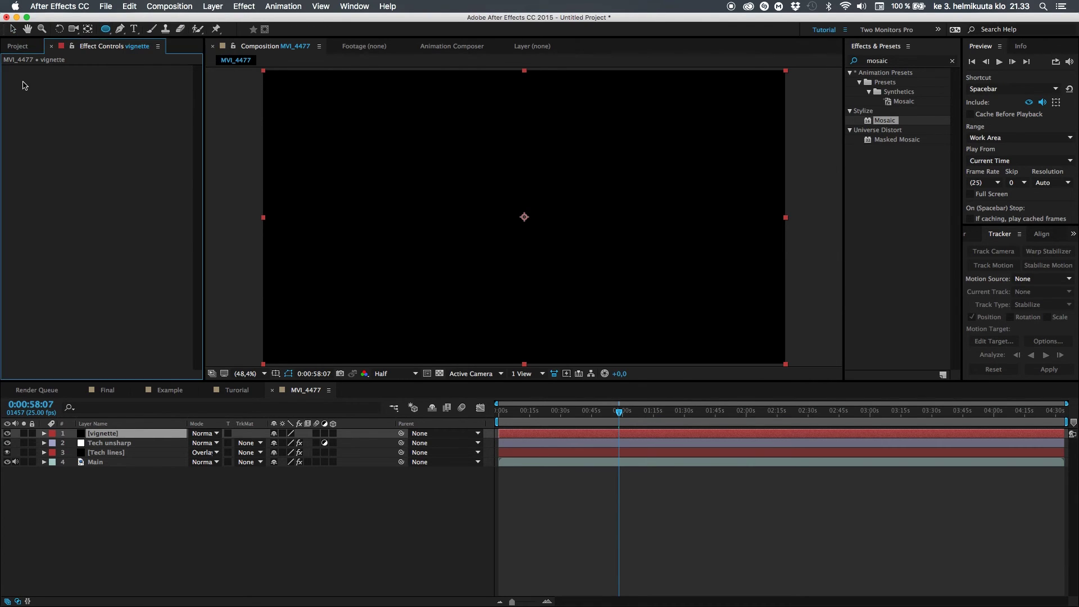
left_click(12, 29)
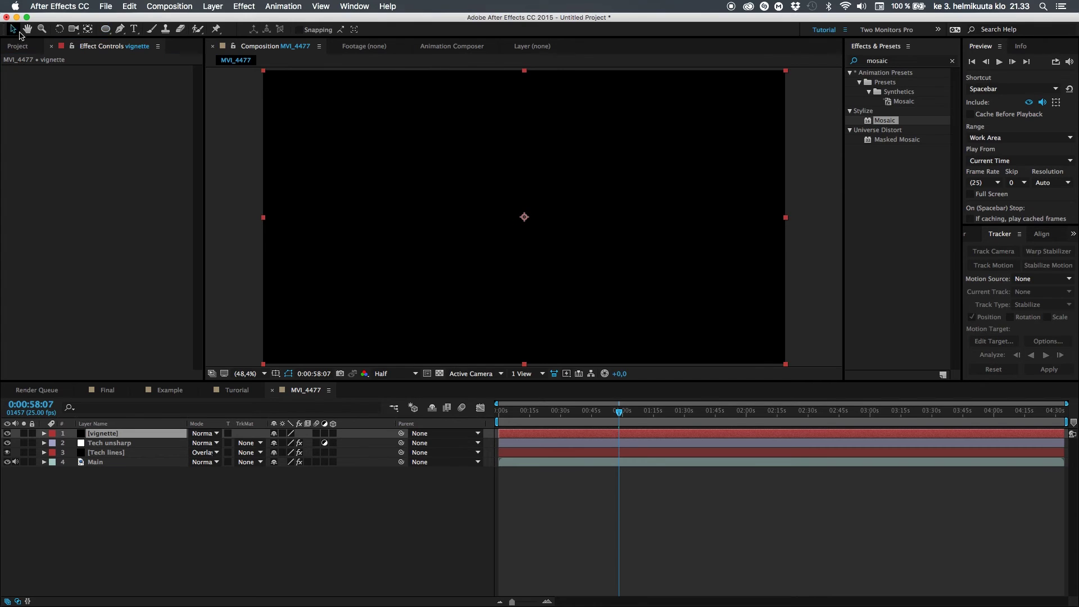
double_click(105, 29)
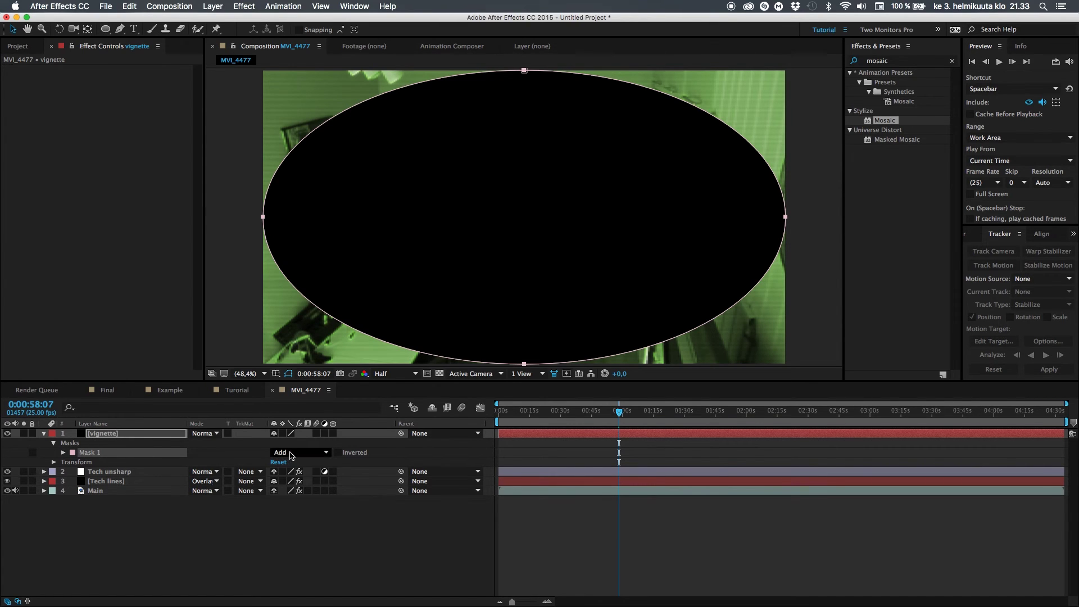
left_click(291, 453)
left_click(298, 484)
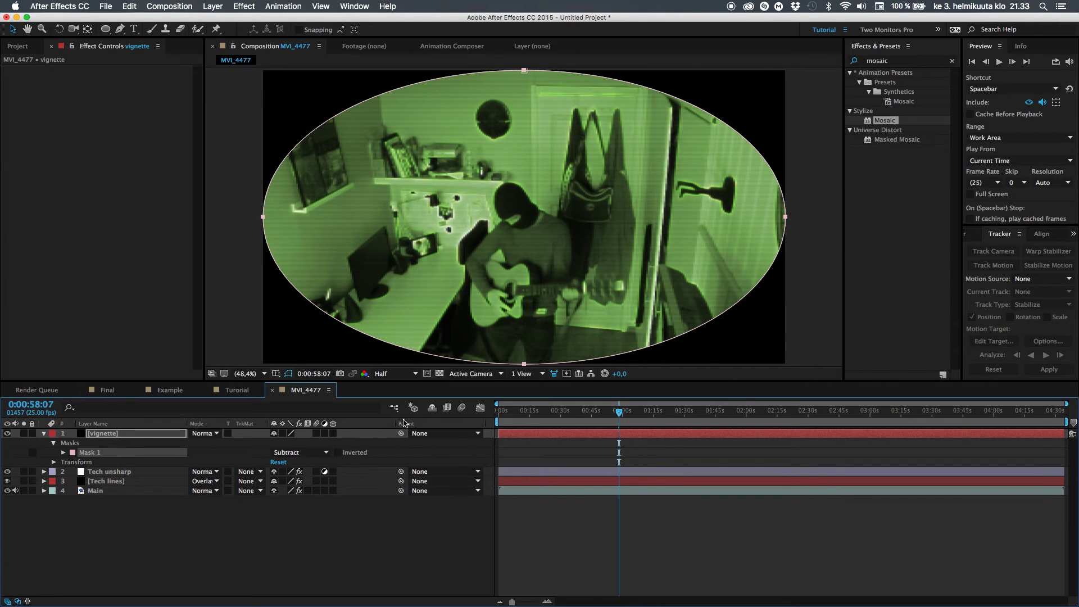
- Feather the vignette mask by about 429 pixels
left_click(337, 541)
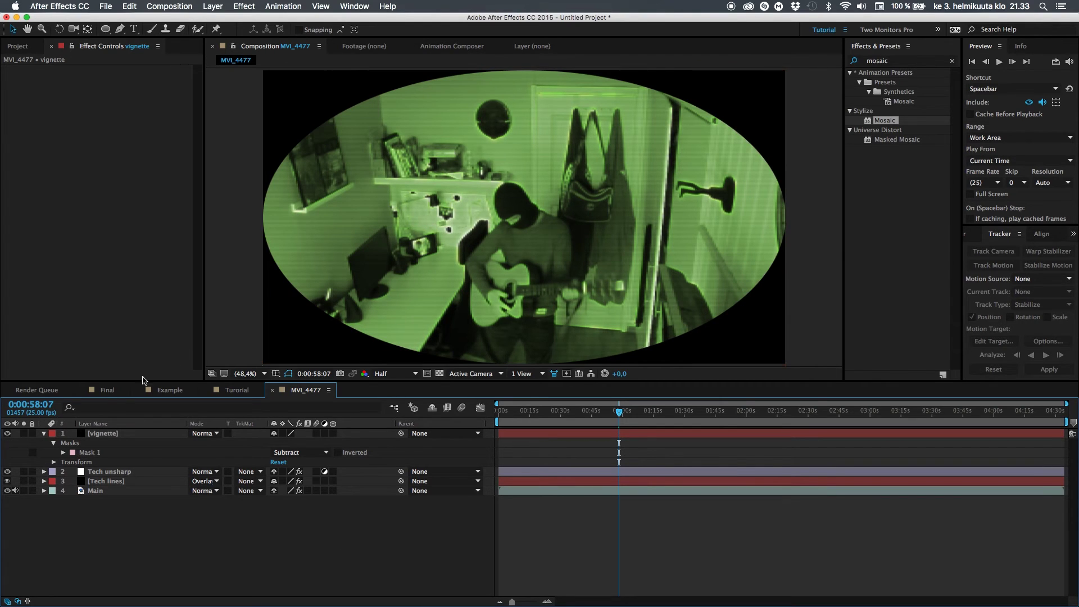
left_click(110, 436)
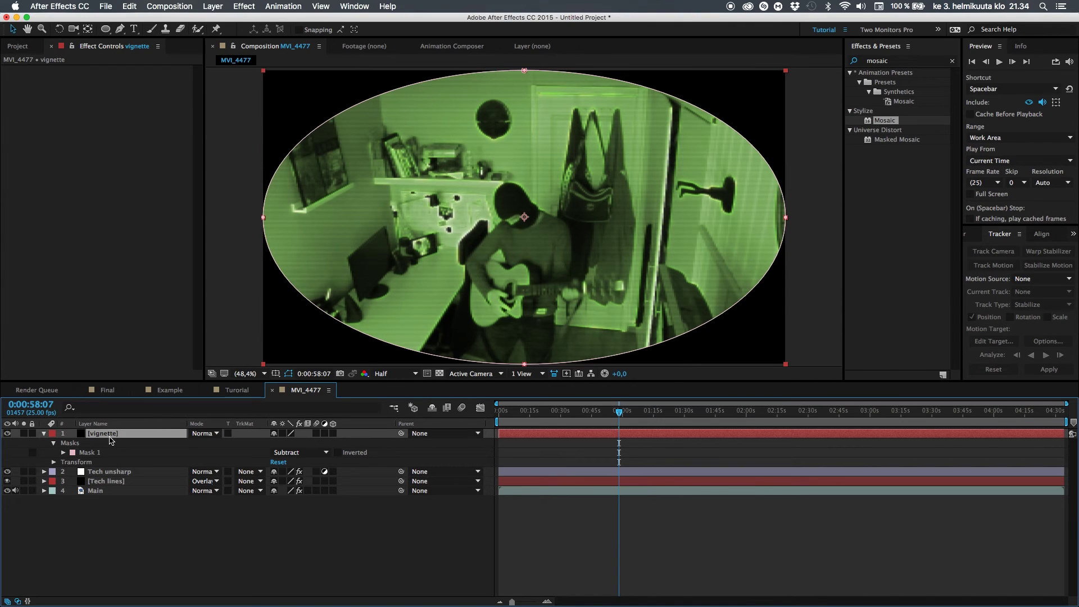
key("f")
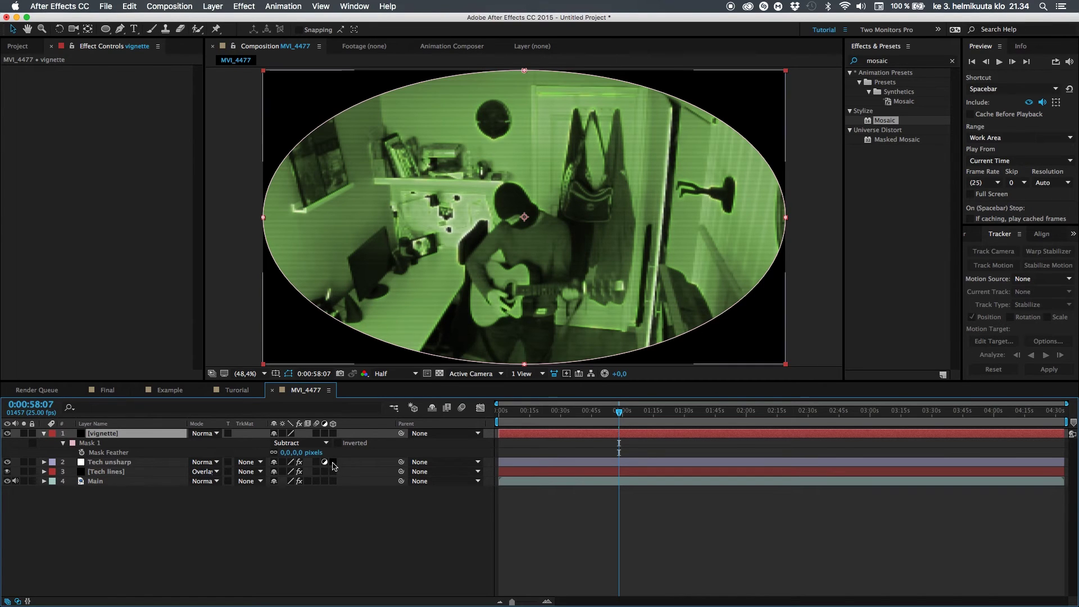
left_click_drag(296, 455, 544, 451)
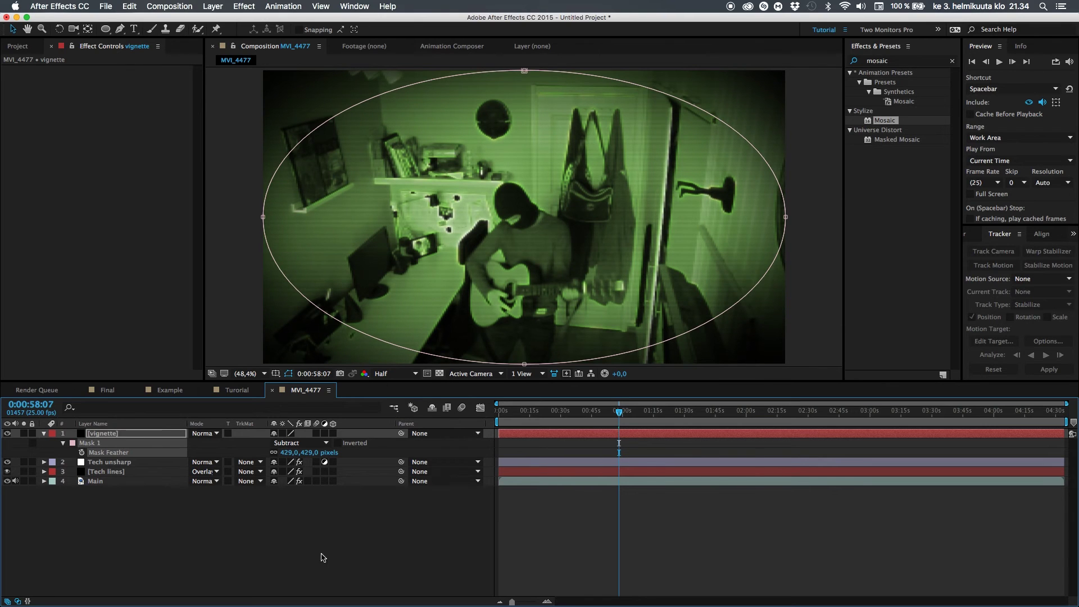
- Set the vignette layer's blending mode to Soft Light
left_click(320, 557)
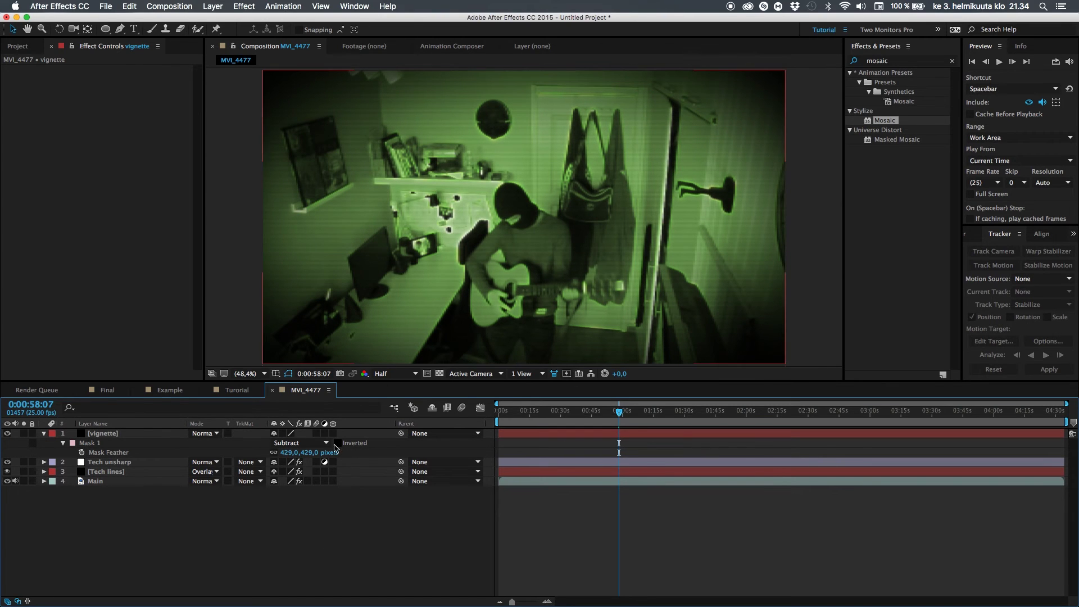
left_click(214, 433)
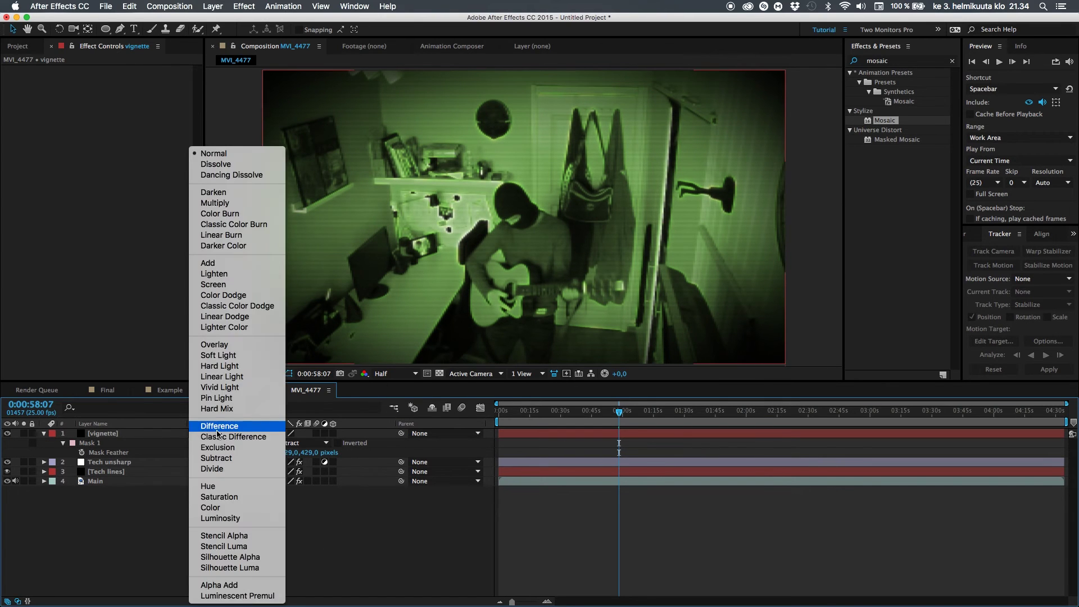
left_click(230, 355)
- Lower the vignette layer's opacity to 68%
left_click(231, 502)
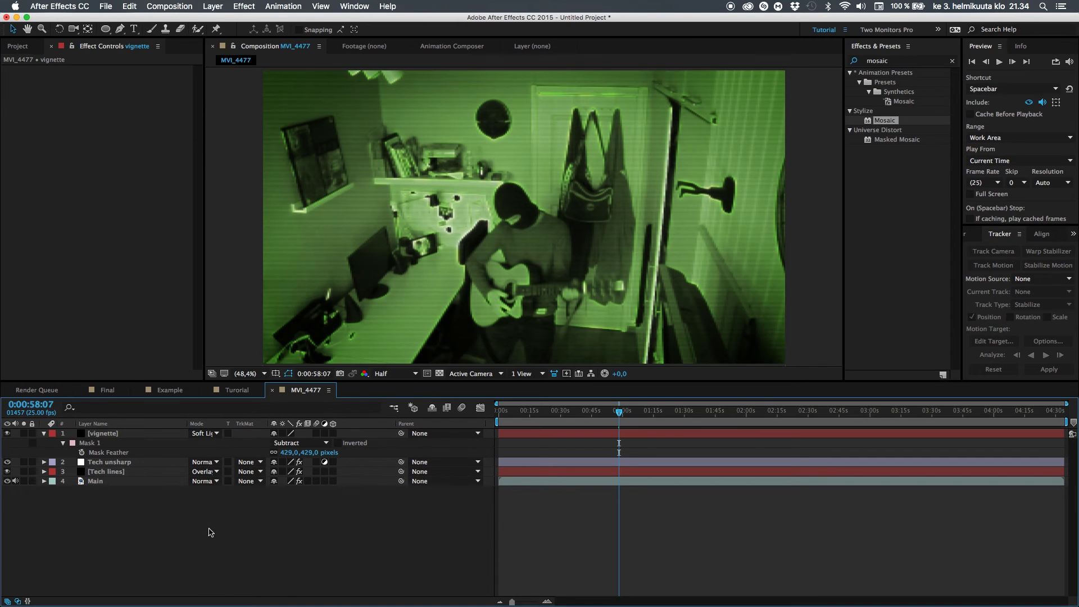
left_click(147, 424)
left_click(131, 435)
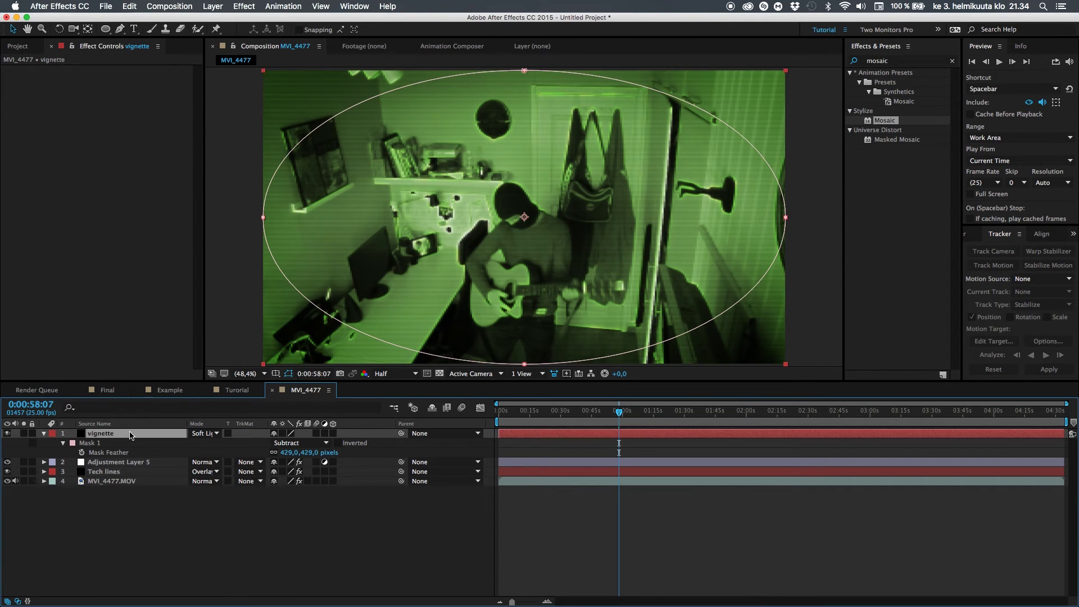
key("t")
left_click_drag(284, 444, 225, 430)
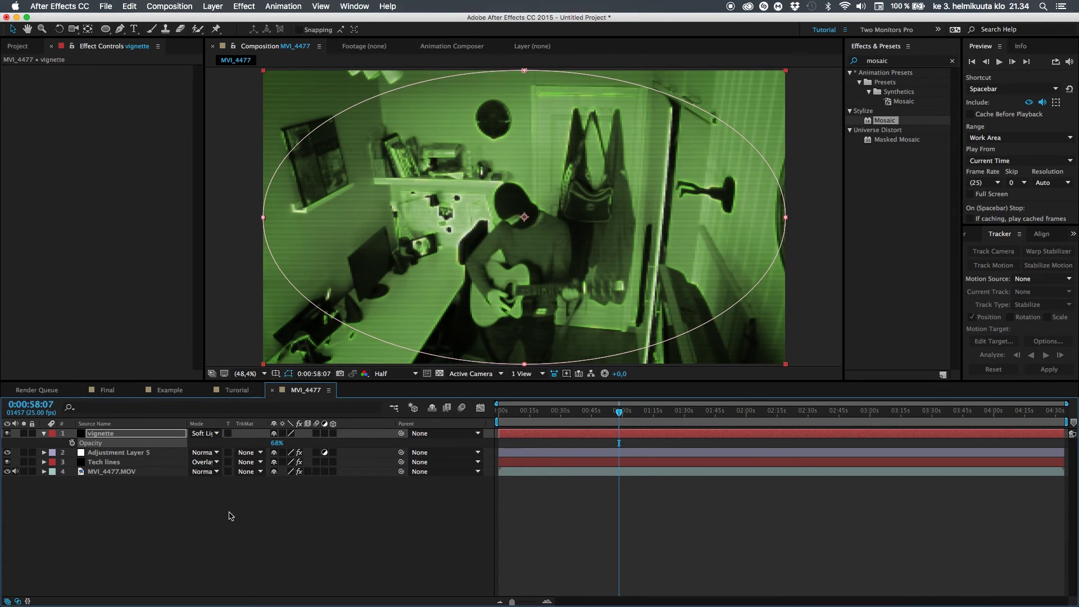
left_click(231, 516)
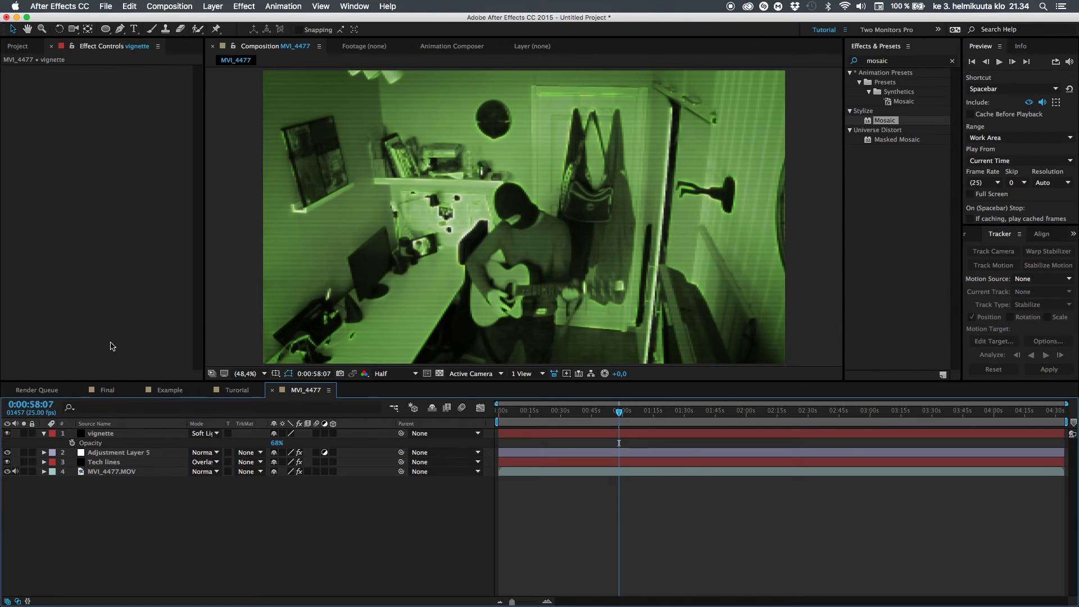
left_click(43, 434)
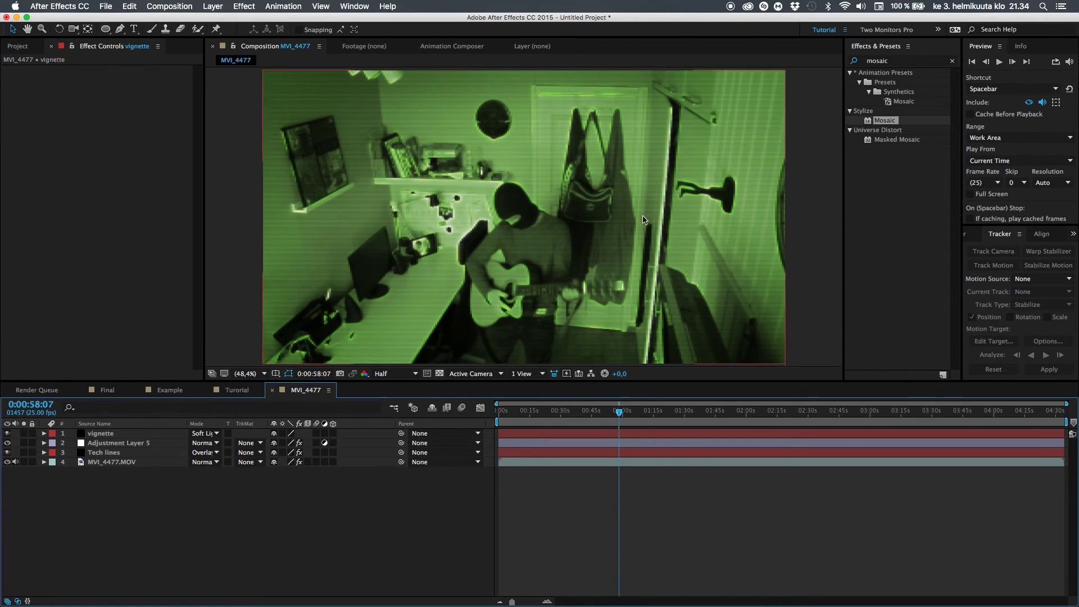
left_click(239, 390)
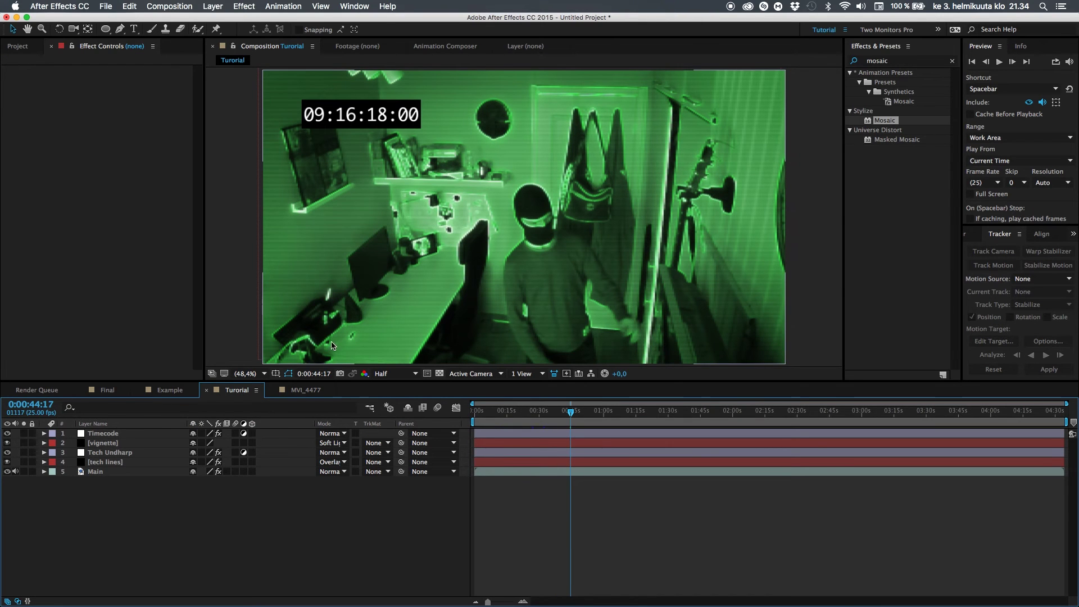
left_click(305, 393)
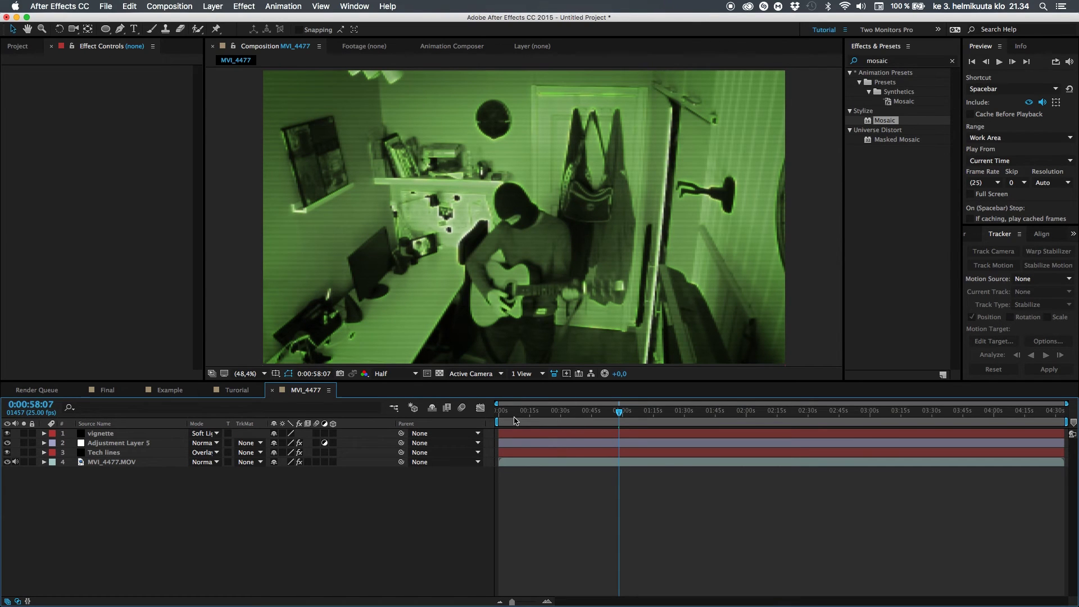
left_click(500, 412)
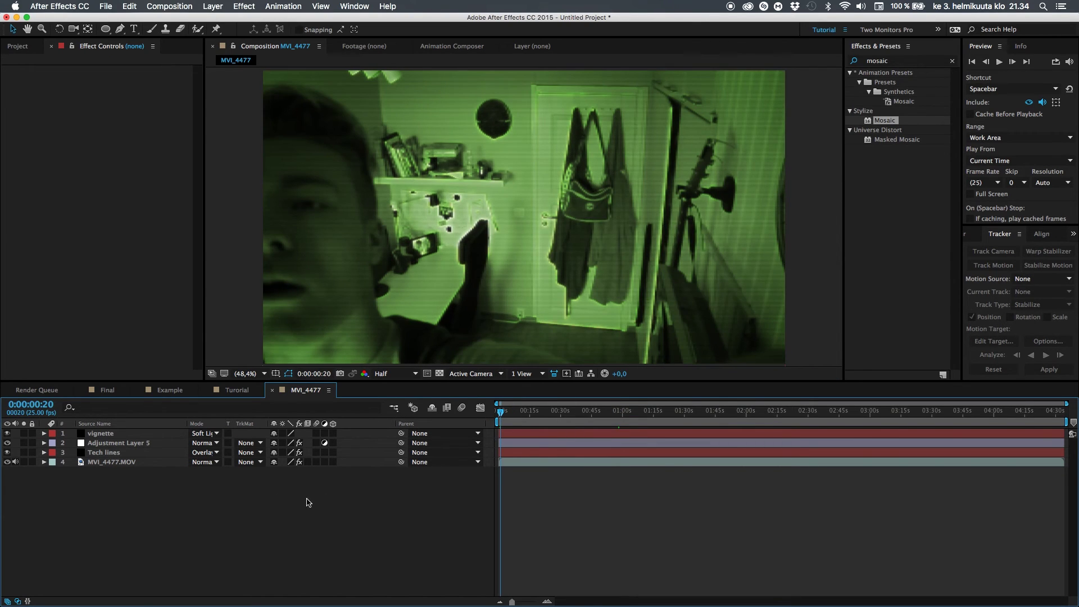
- Add a new adjustment layer named 'time' at the top of the stack
right_click(216, 491)
mouse_move(247, 501)
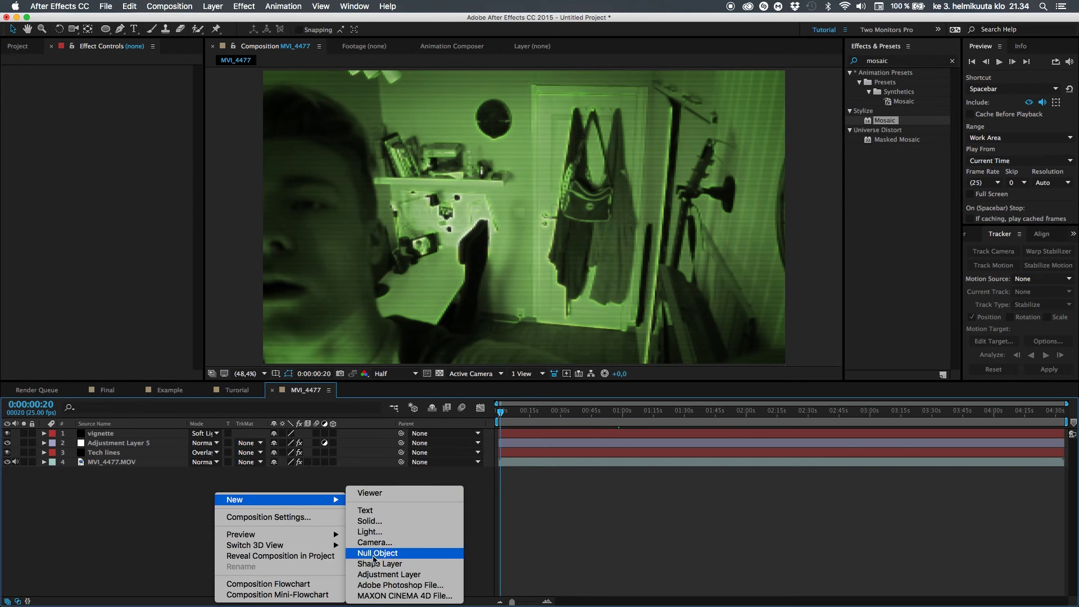
left_click(382, 574)
key("Return")
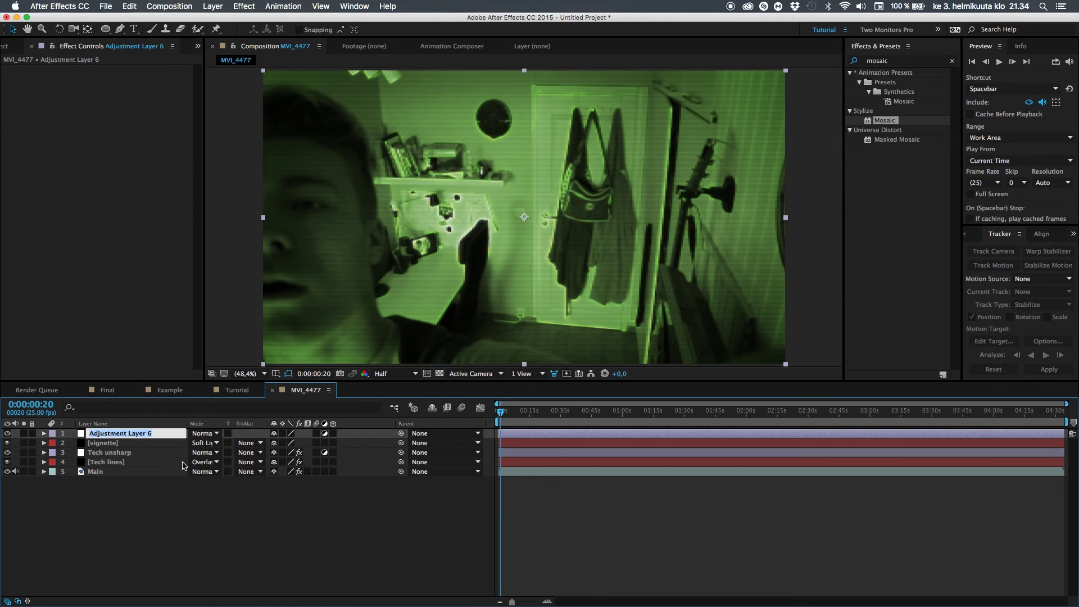
type("time")
key("Return")
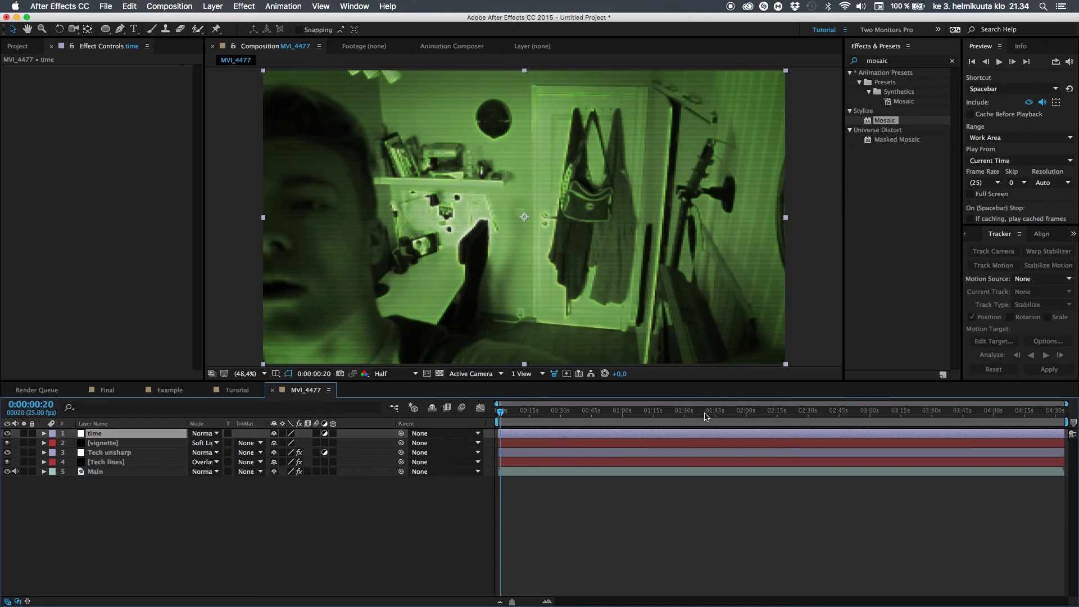
- Move the playhead to 0:01:52:20 and apply the Timecode effect to the comp
left_click(644, 415)
left_click(732, 413)
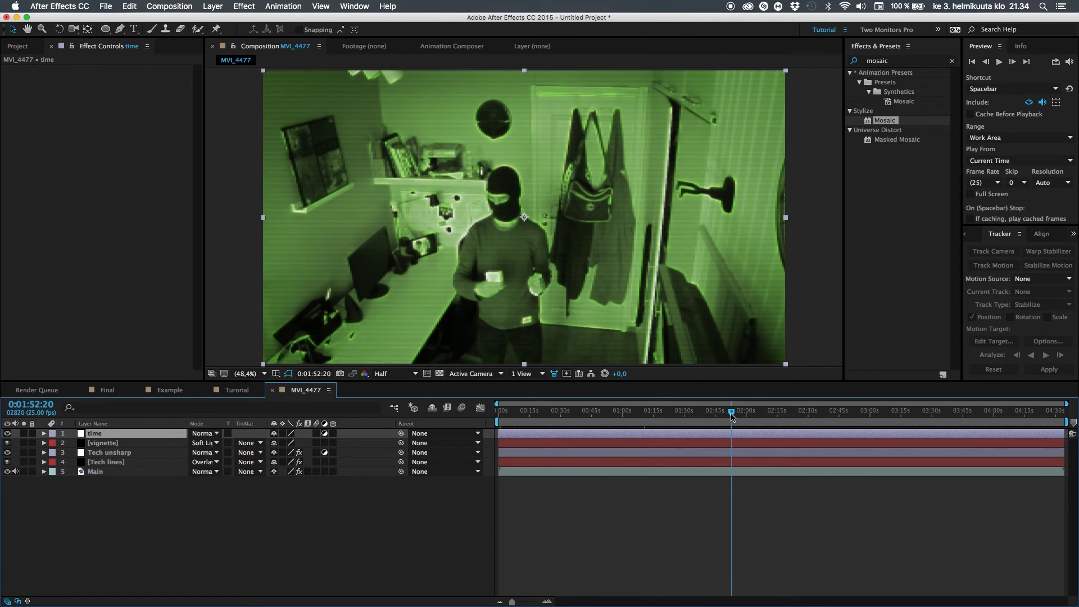
left_click(900, 62)
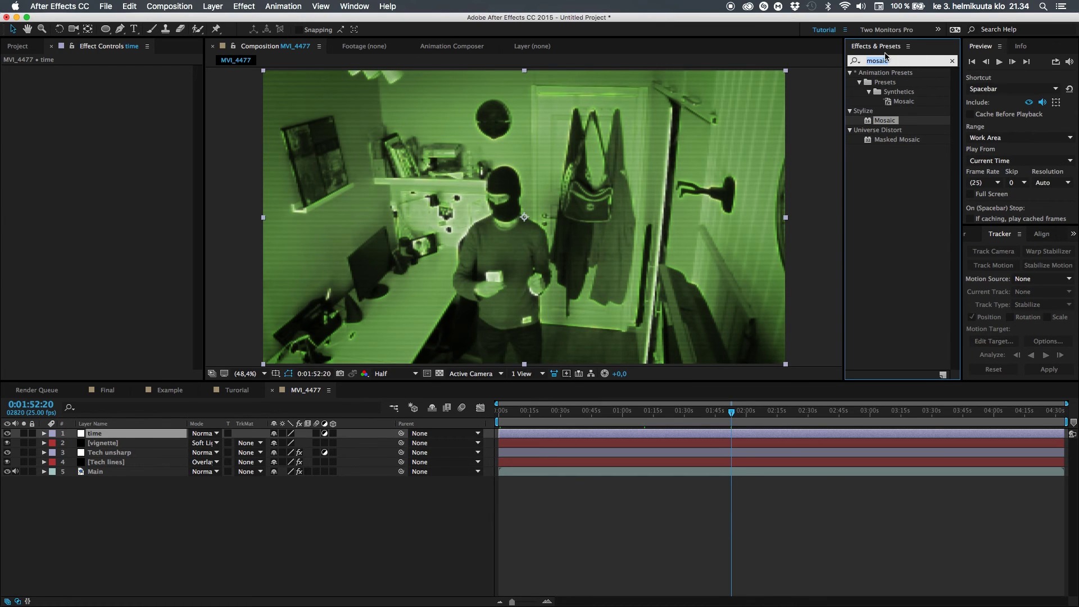
type("timecode")
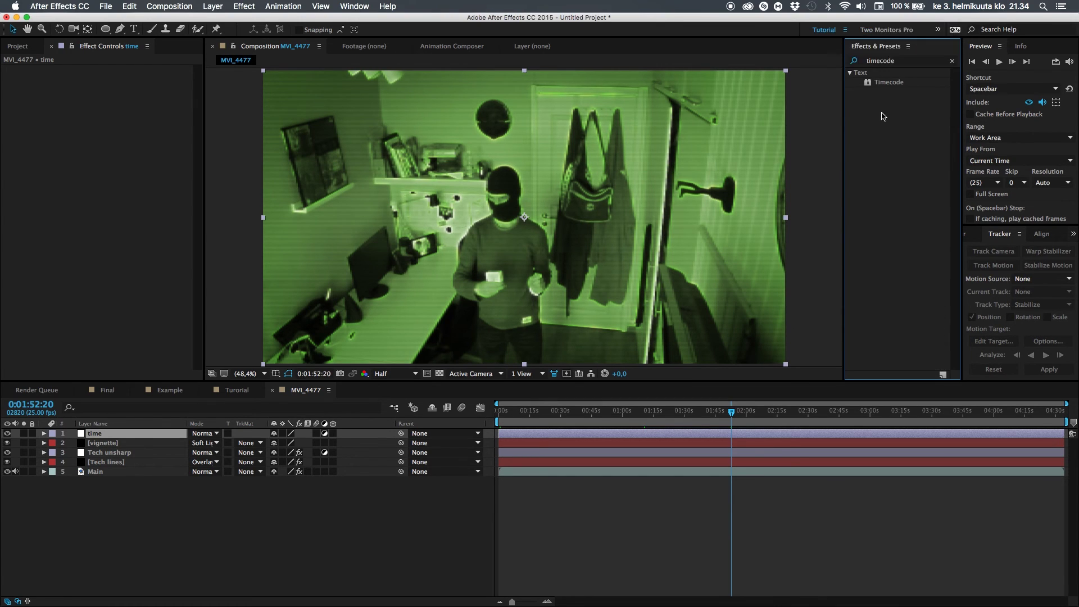
left_click(884, 115)
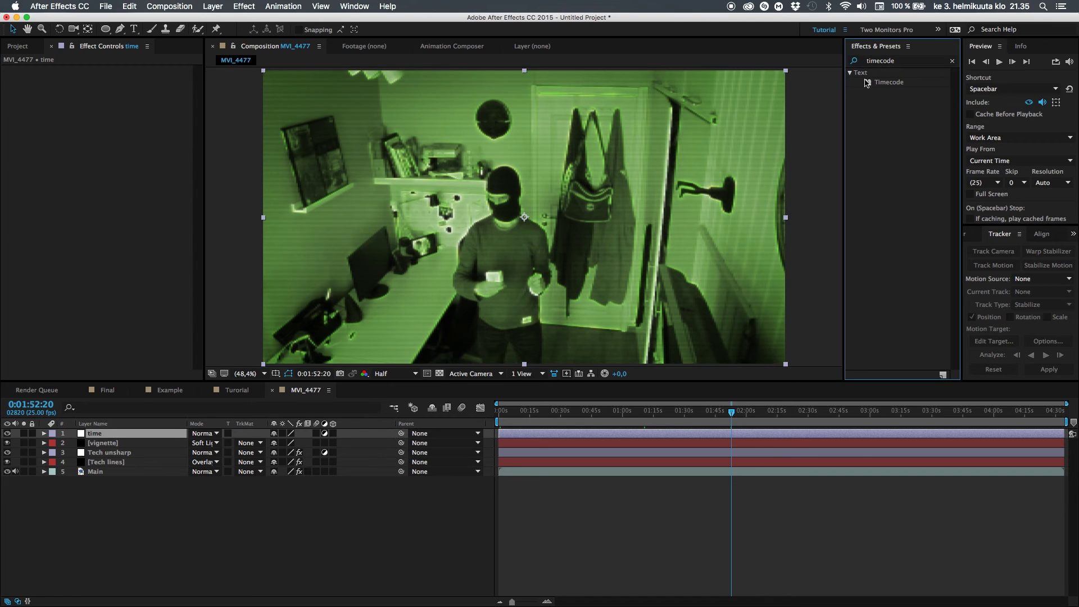
left_click_drag(885, 88, 276, 359)
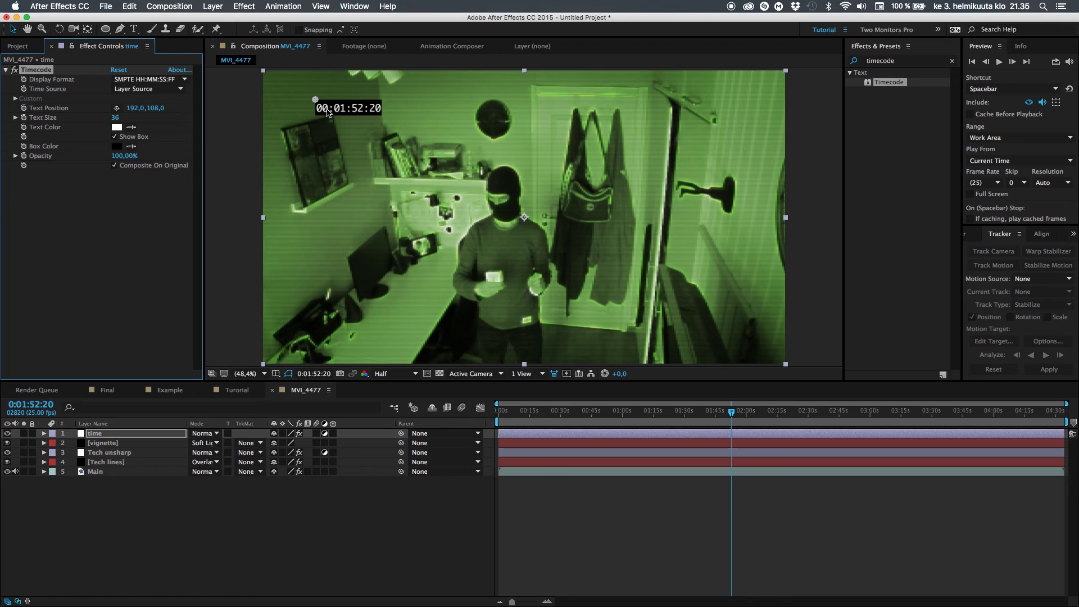
- Set the time layer's scale to 0, then back to 100%
key("s")
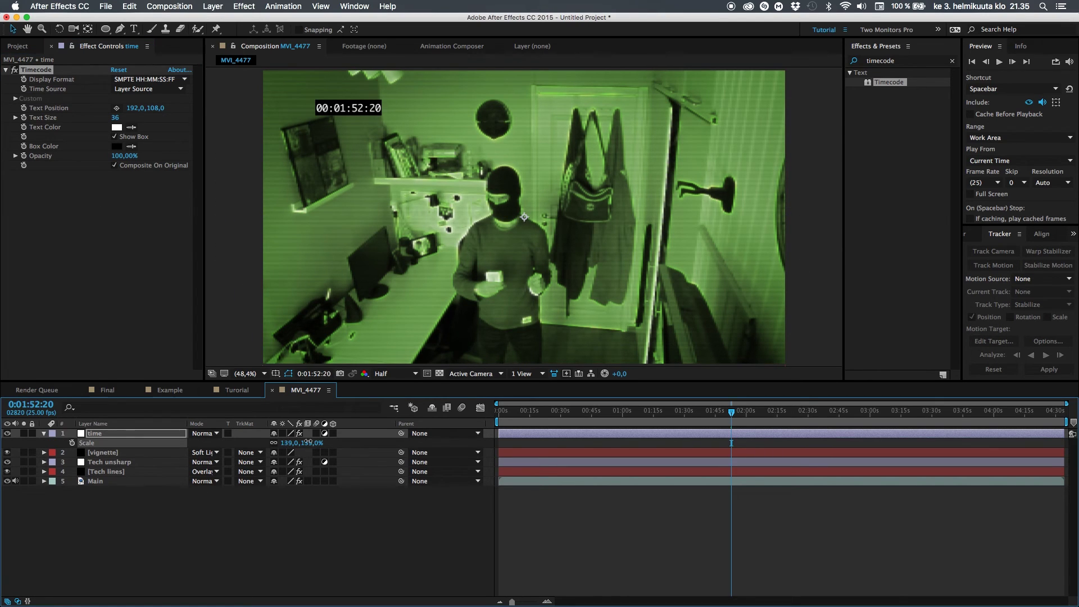
left_click(368, 439)
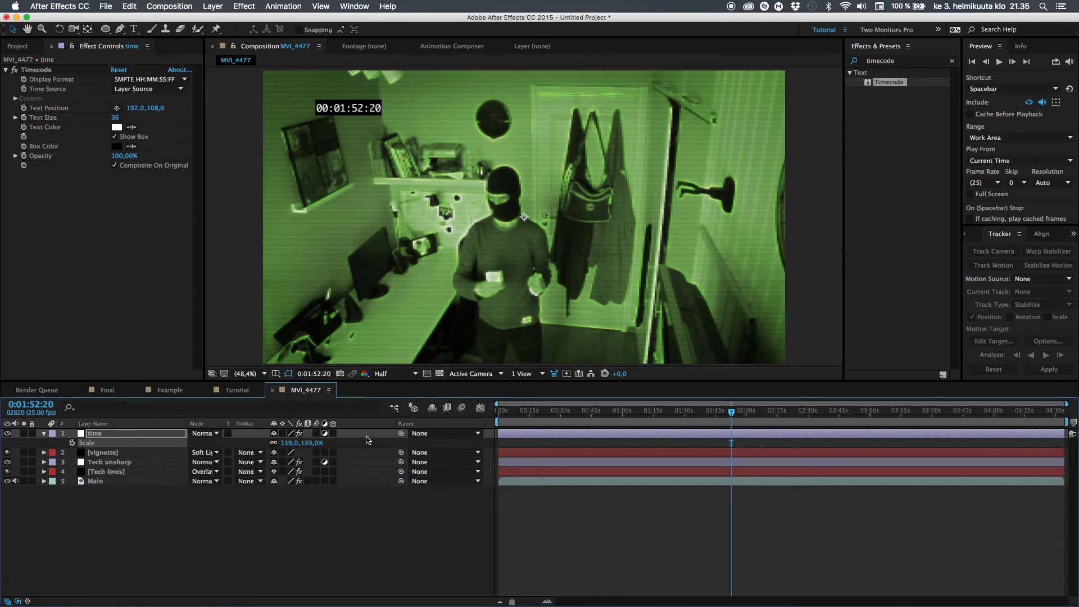
left_click(289, 443)
type("0")
key("Return")
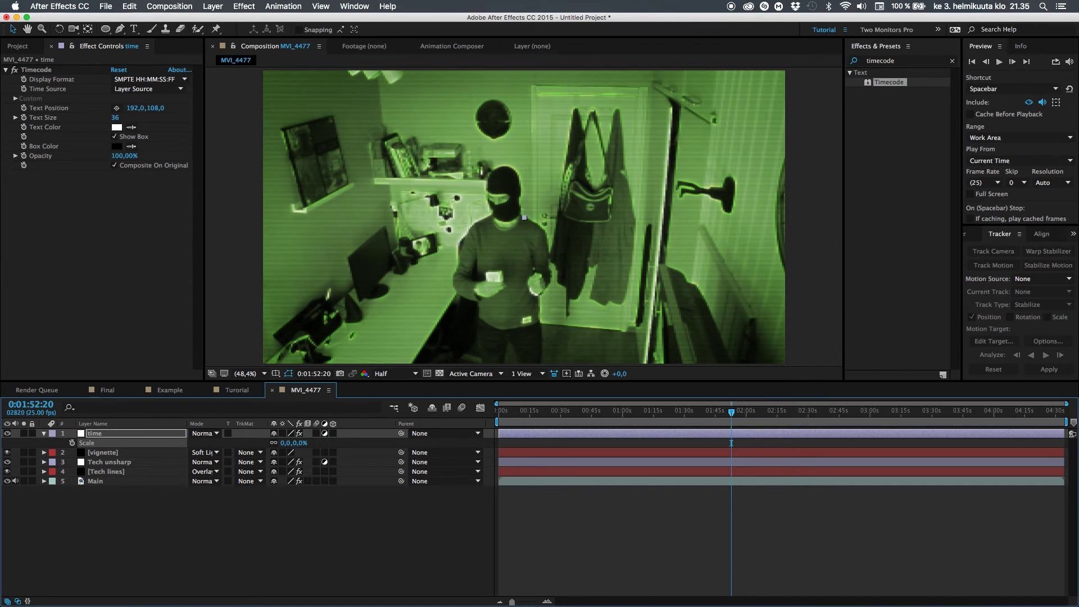
left_click(284, 443)
key("Return")
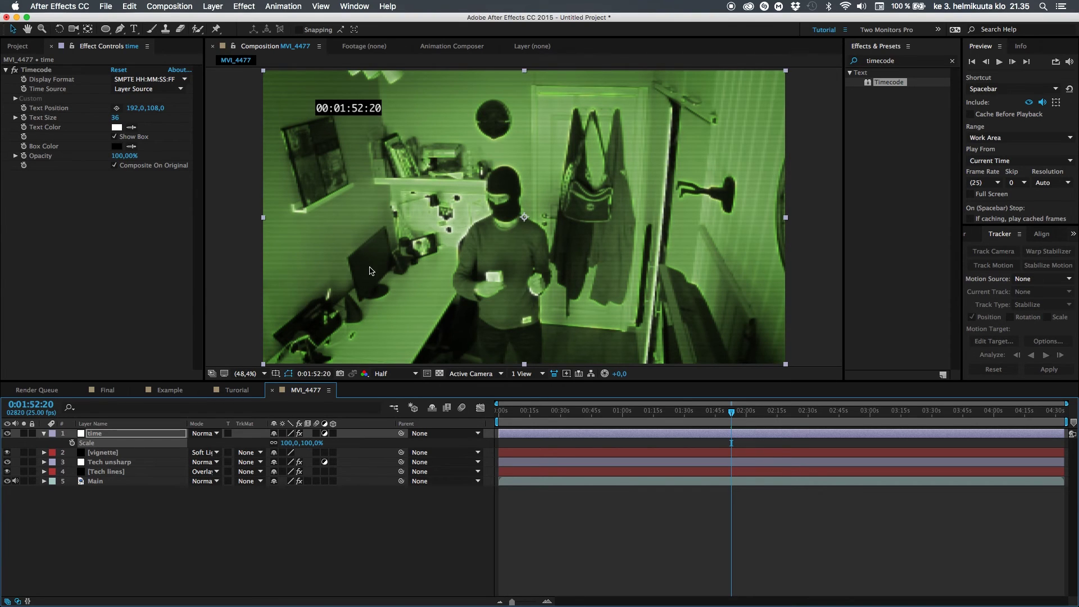
- Set Timecode Text Size to 53 and move its position left to 130,108
left_click(64, 70)
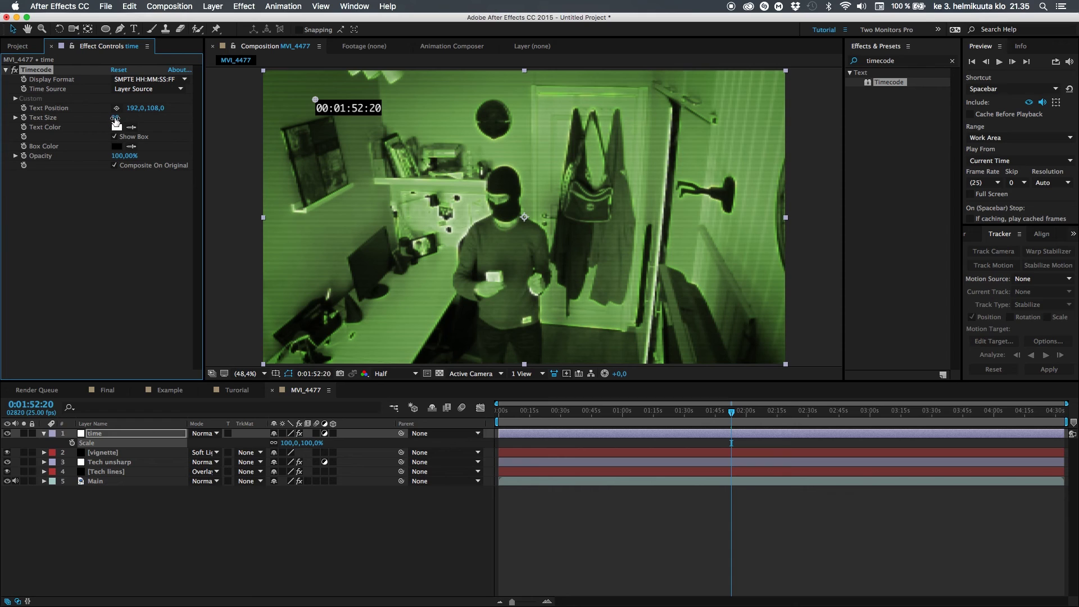
left_click_drag(115, 118, 128, 121)
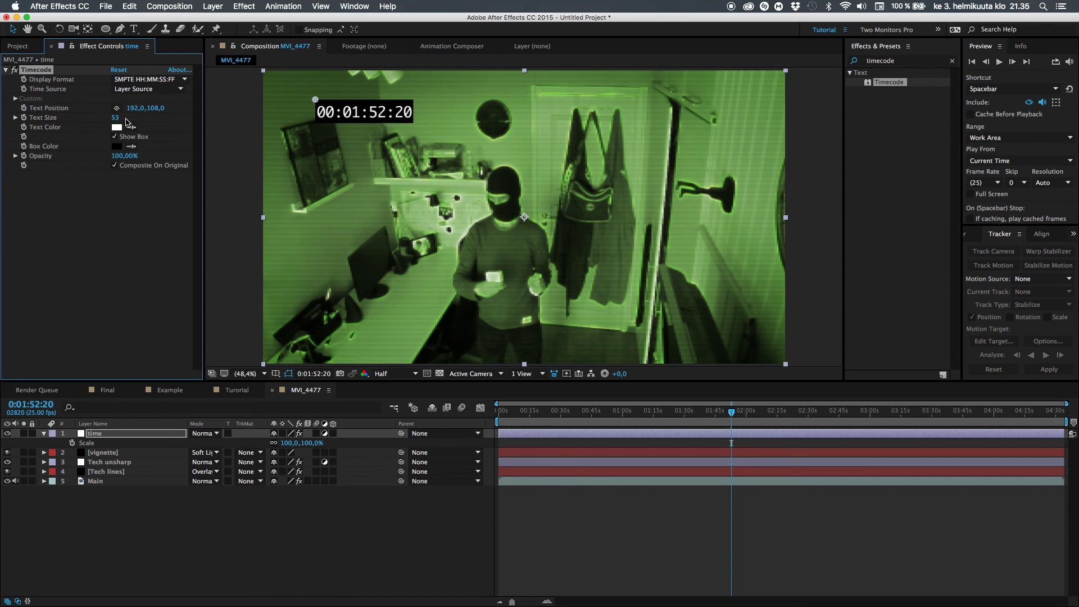
left_click_drag(317, 100, 298, 100)
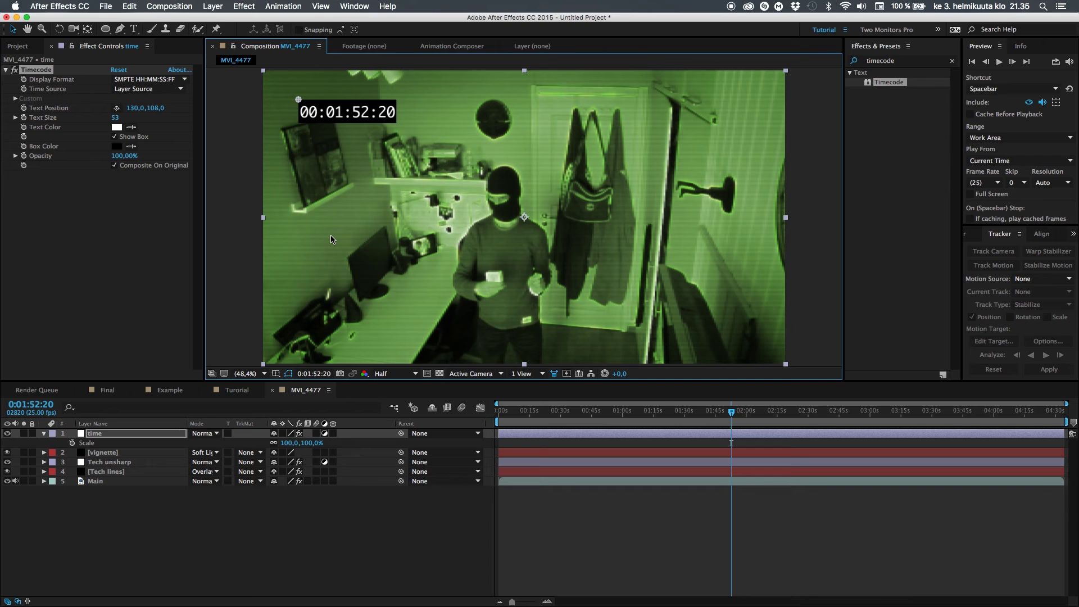
left_click_drag(600, 410, 497, 419)
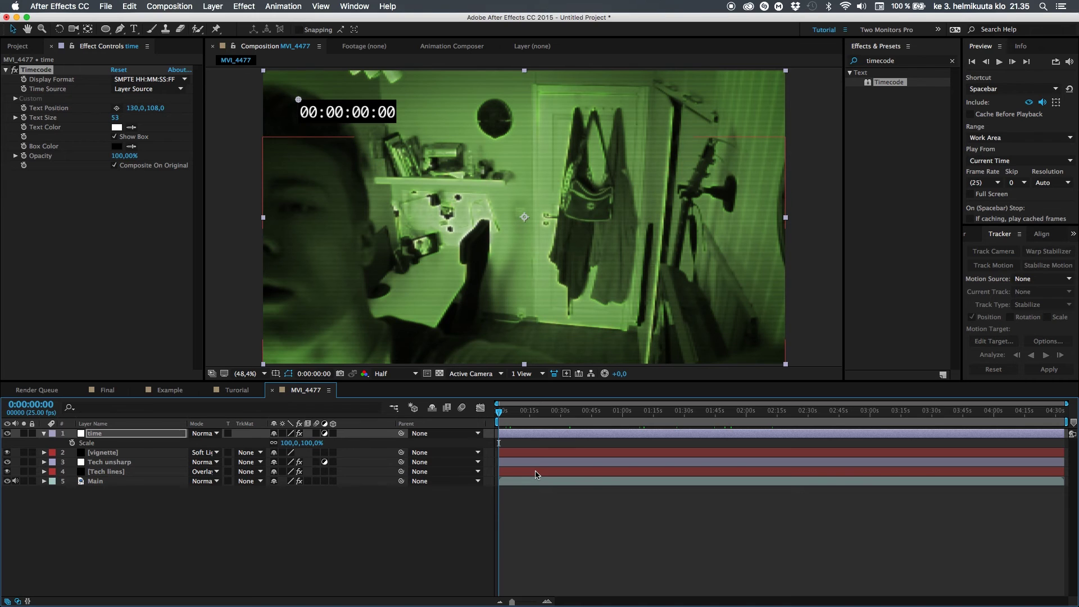
left_click_drag(515, 416, 585, 429)
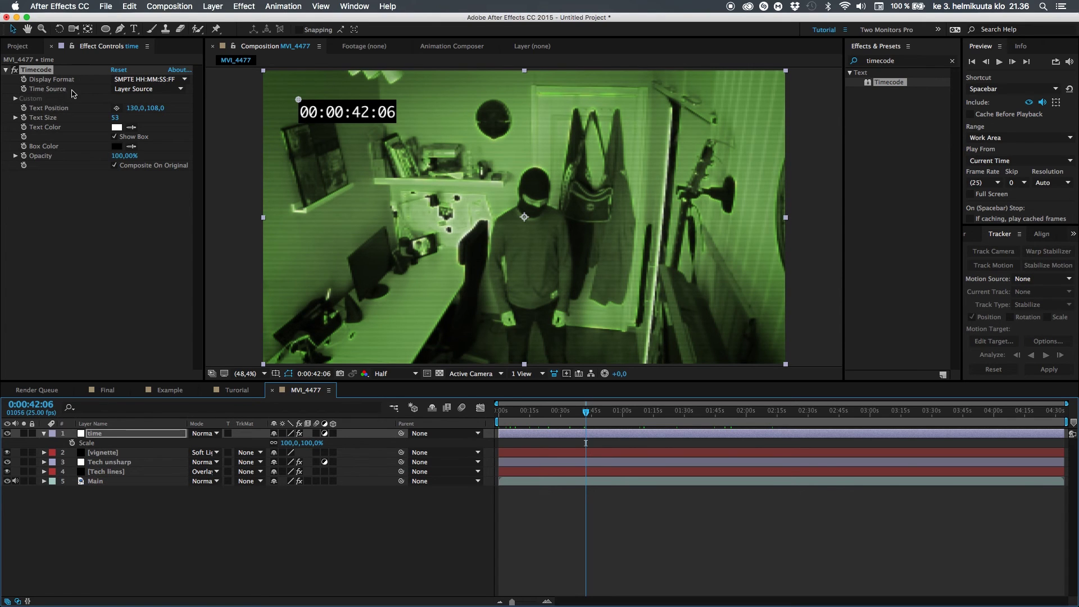
- Switch the Timecode time source to Custom and try Time Units of 1, previewing the count
left_click(156, 94)
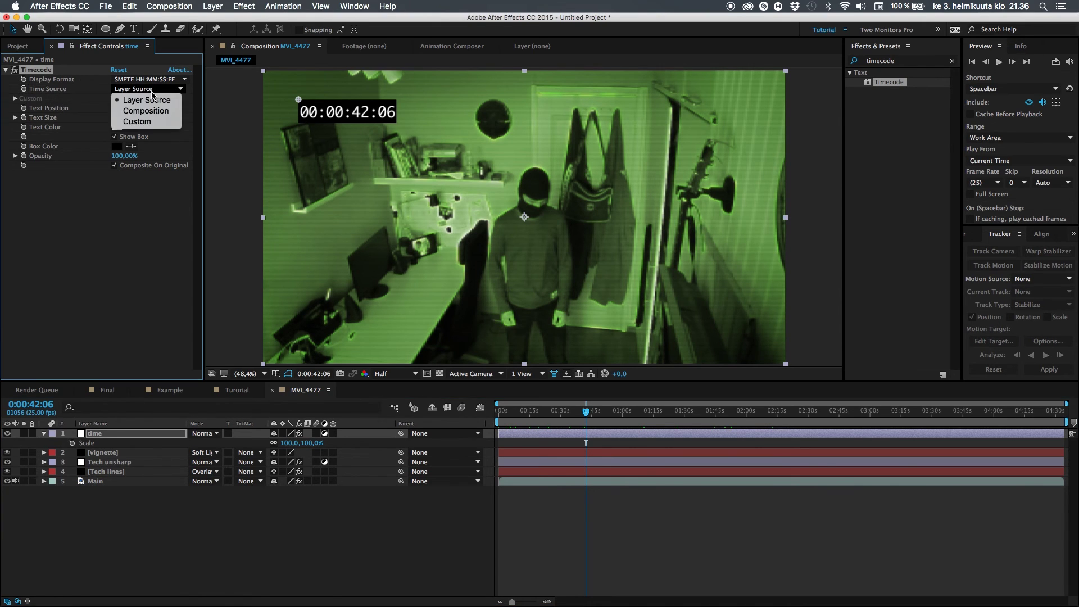
left_click(140, 121)
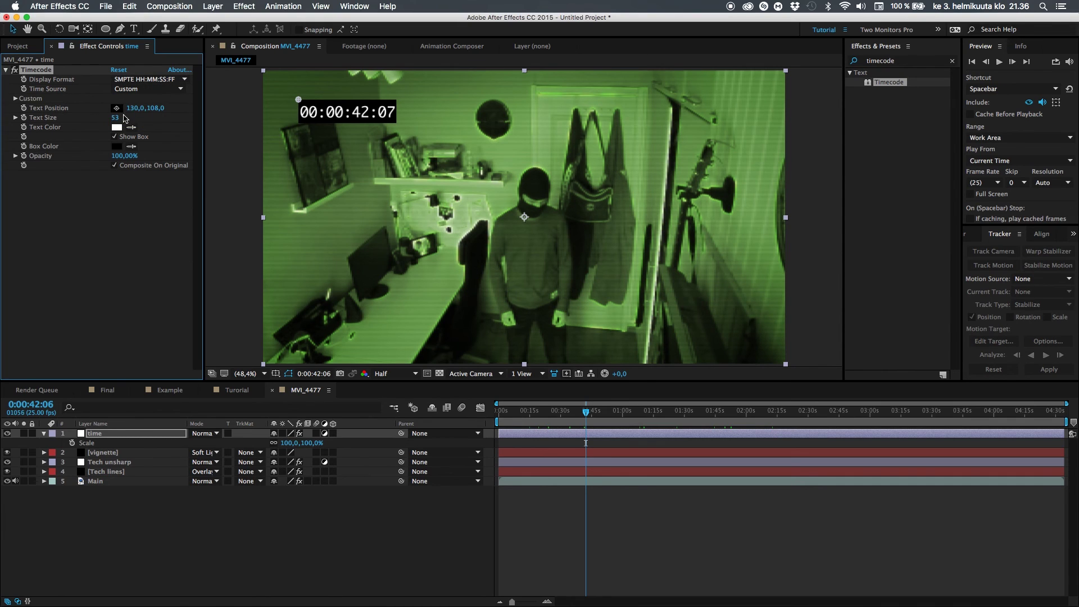
left_click(16, 98)
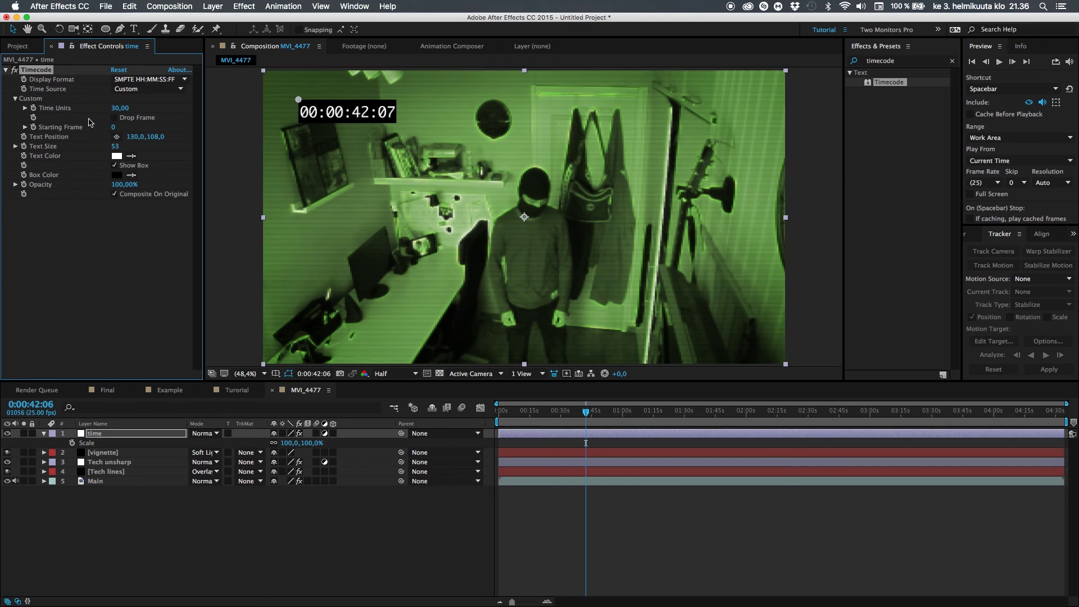
left_click(120, 108)
type("1")
key("Return")
left_click_drag(586, 413, 619, 424)
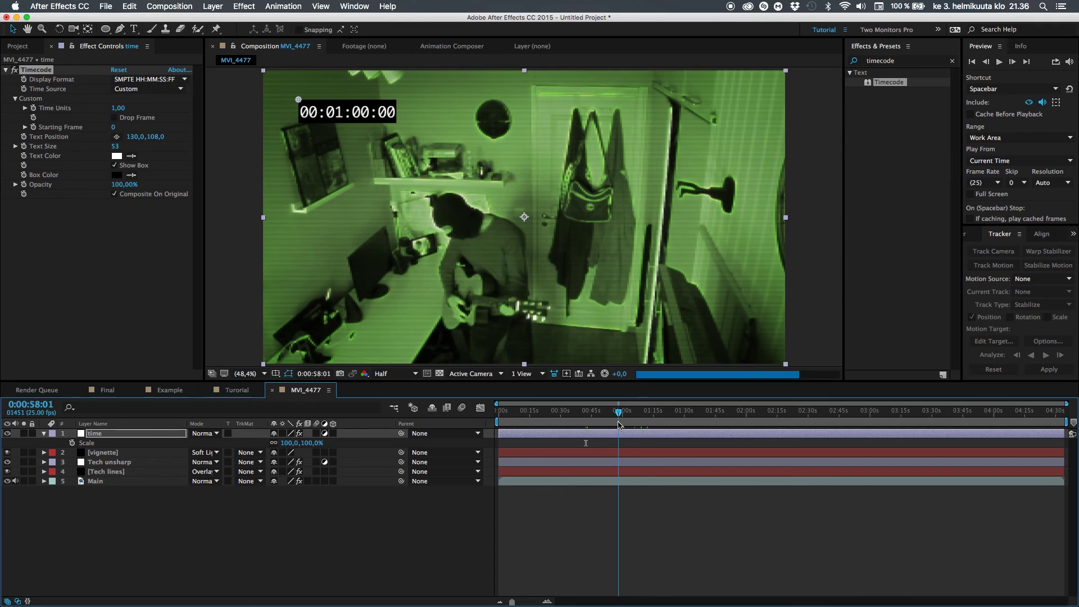
- Restore Time Units to 30 and scrub later in the clip to check the timecode
left_click(118, 108)
type("30")
key("Return")
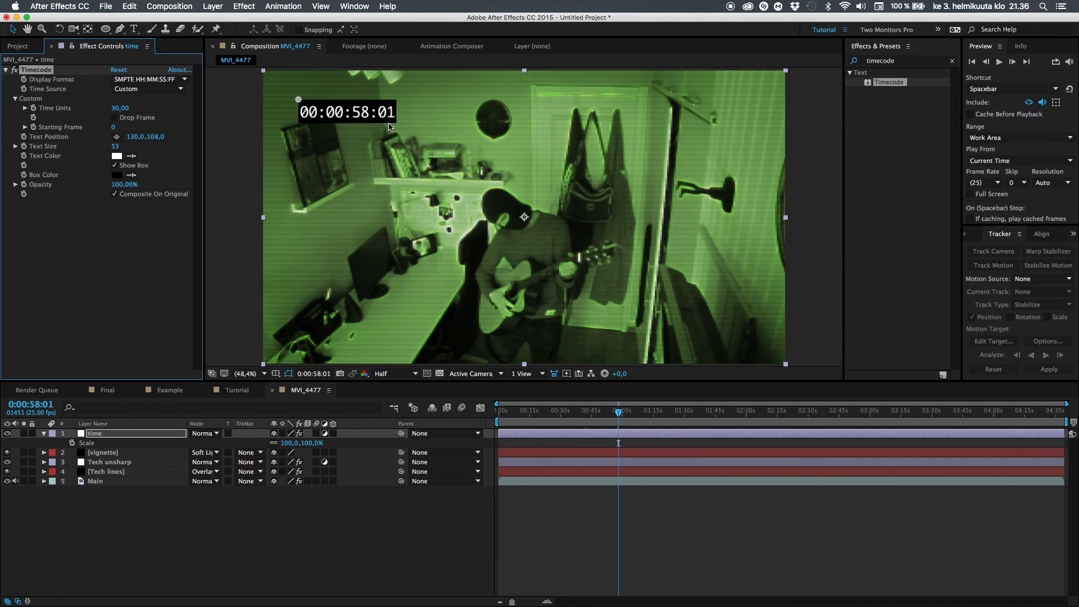
left_click_drag(621, 411, 696, 414)
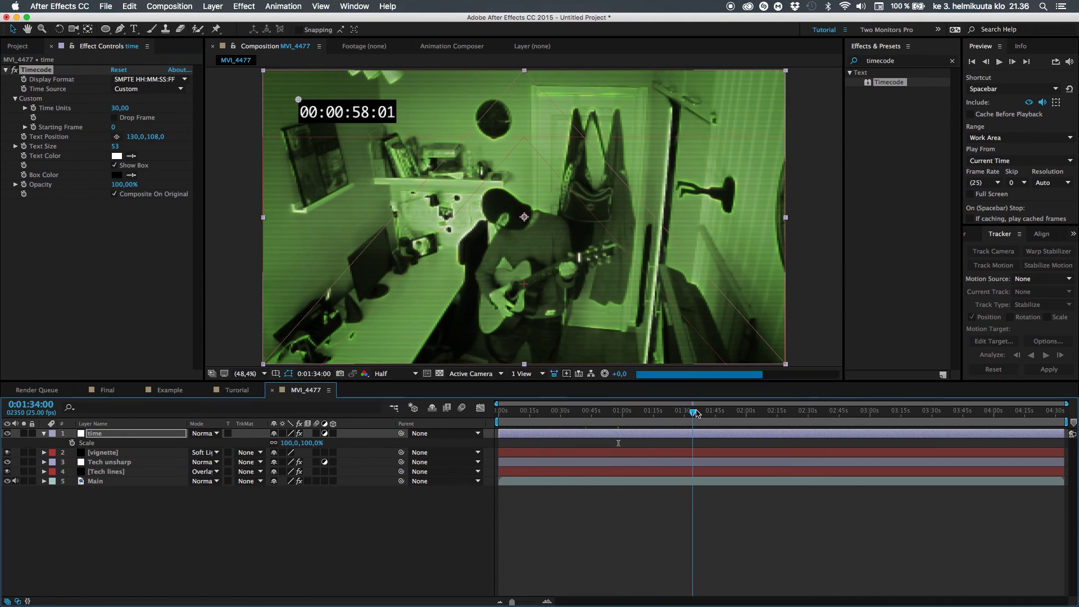
left_click(590, 336)
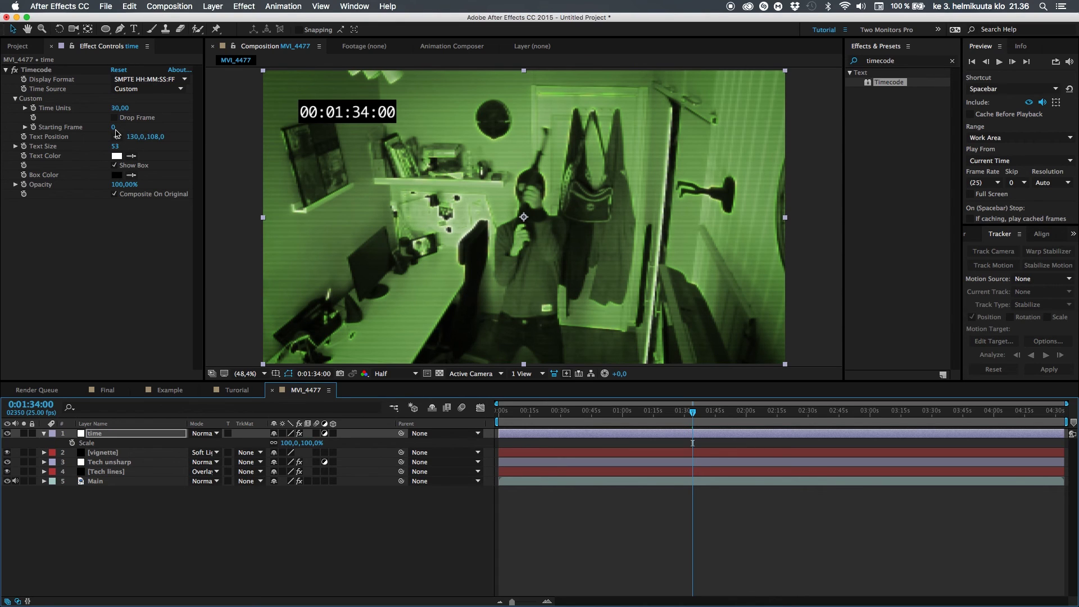
- Set the Timecode Starting Frame to 1000000 and scrub so the overlay reads around 09:17:24:23
left_click_drag(115, 130, 550, 120)
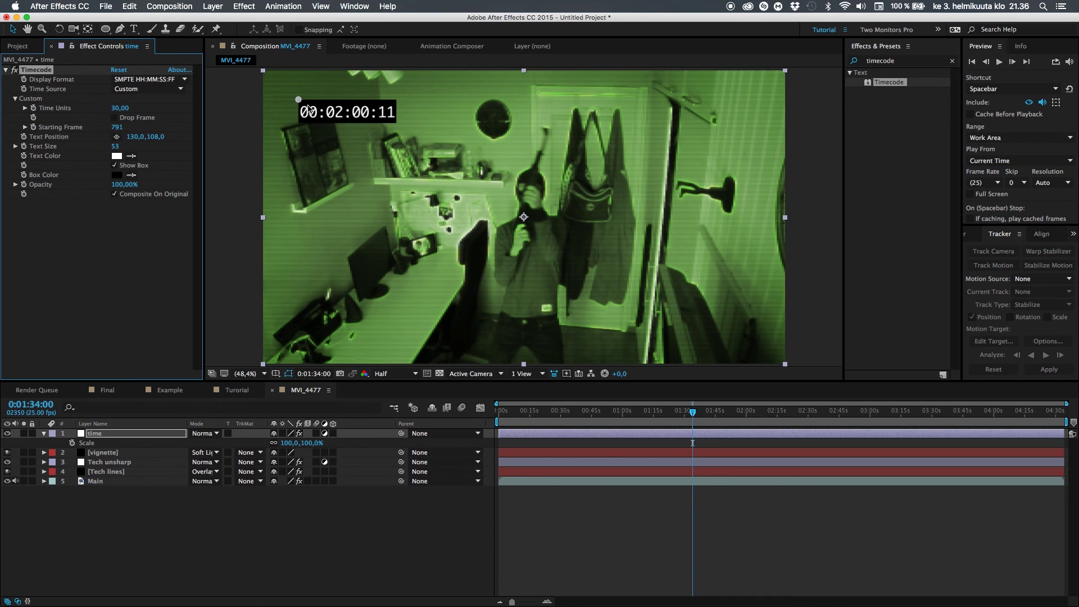
left_click(116, 128)
type("1")
type("0000")
type("00")
key("Return")
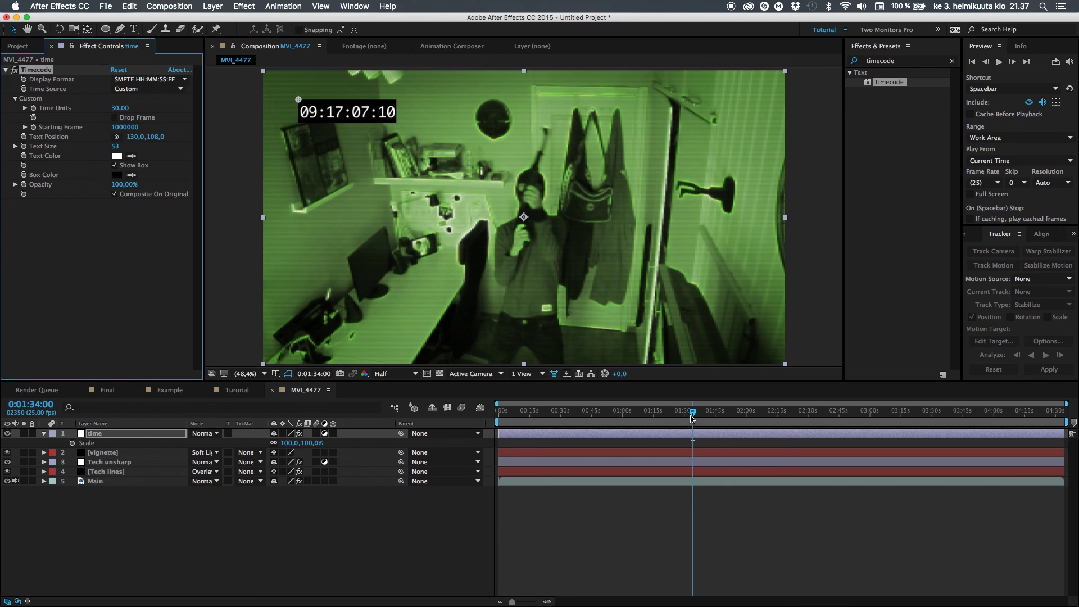
left_click_drag(694, 417, 728, 418)
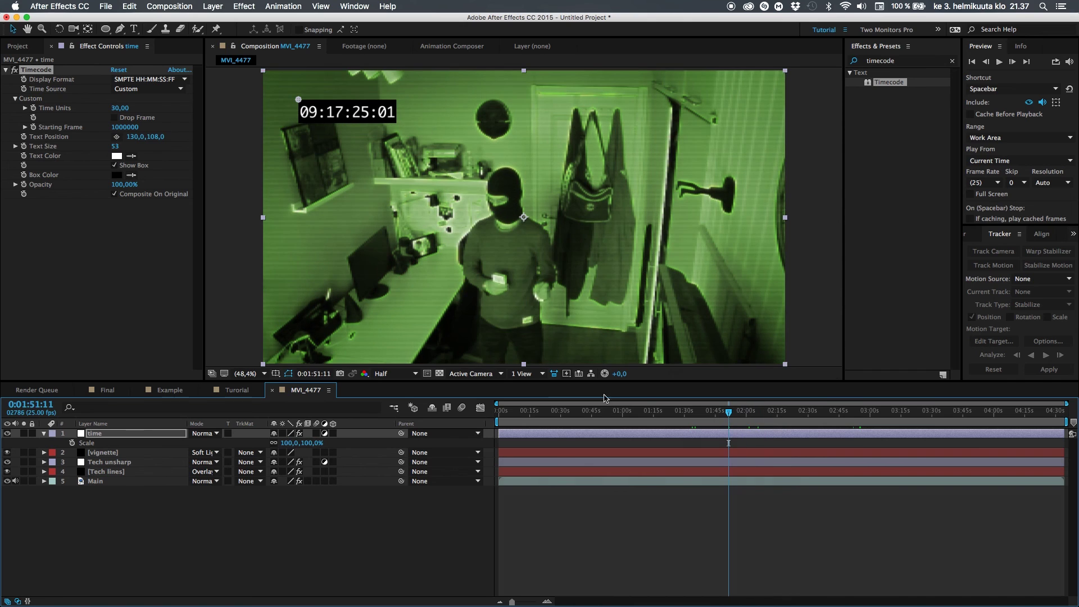
left_click(320, 540)
left_click(170, 389)
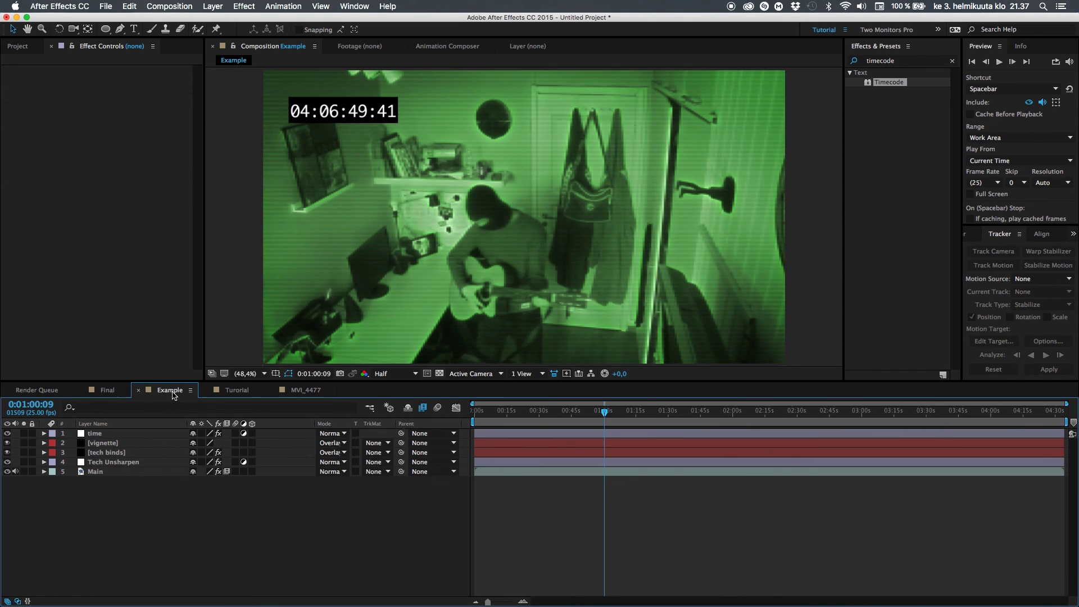
left_click(114, 393)
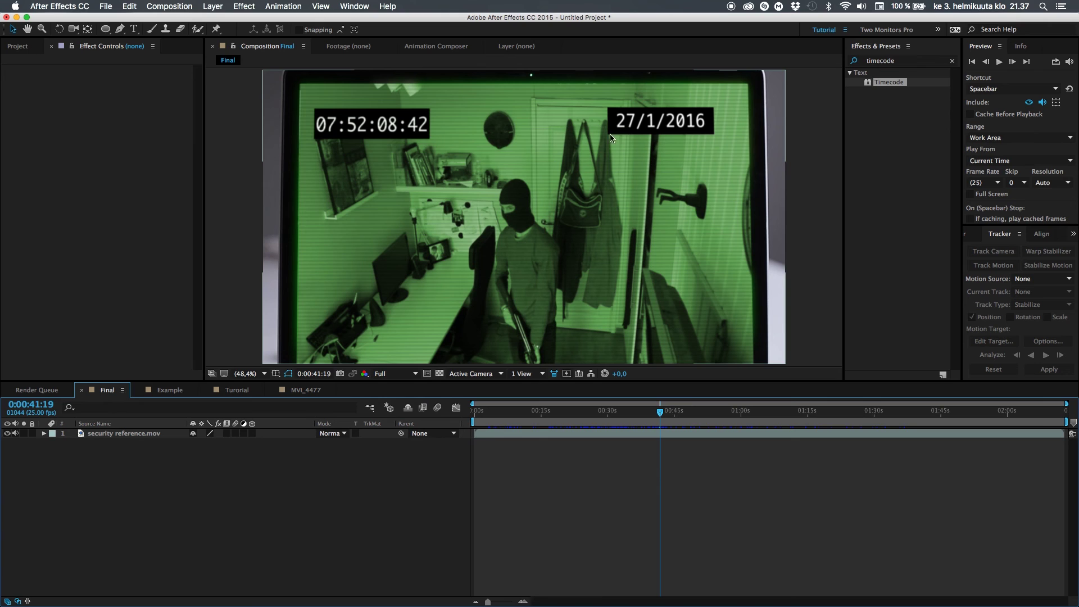
left_click(309, 390)
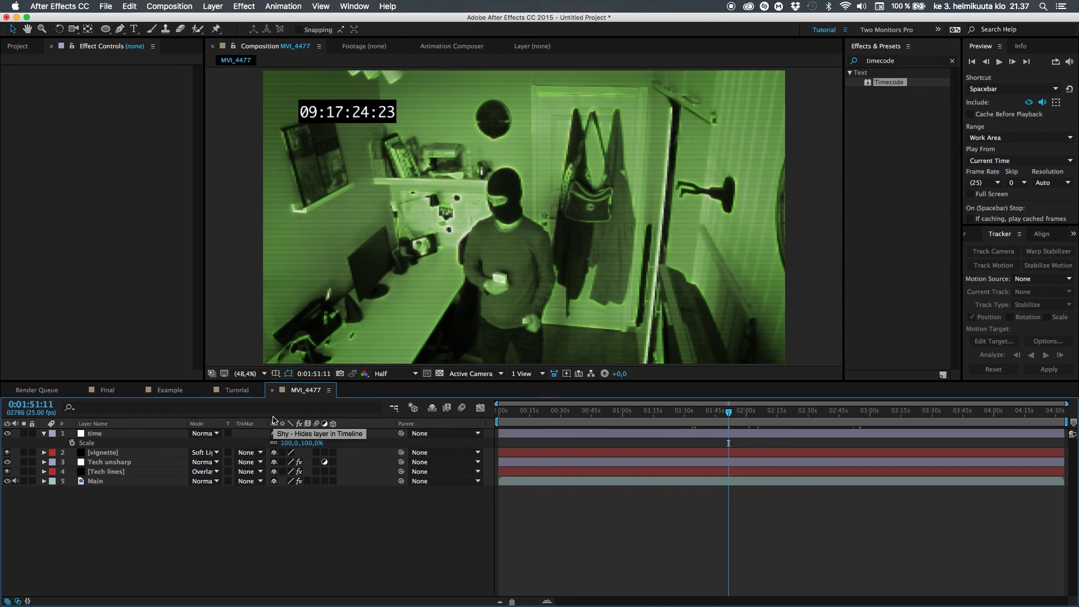
left_click(174, 393)
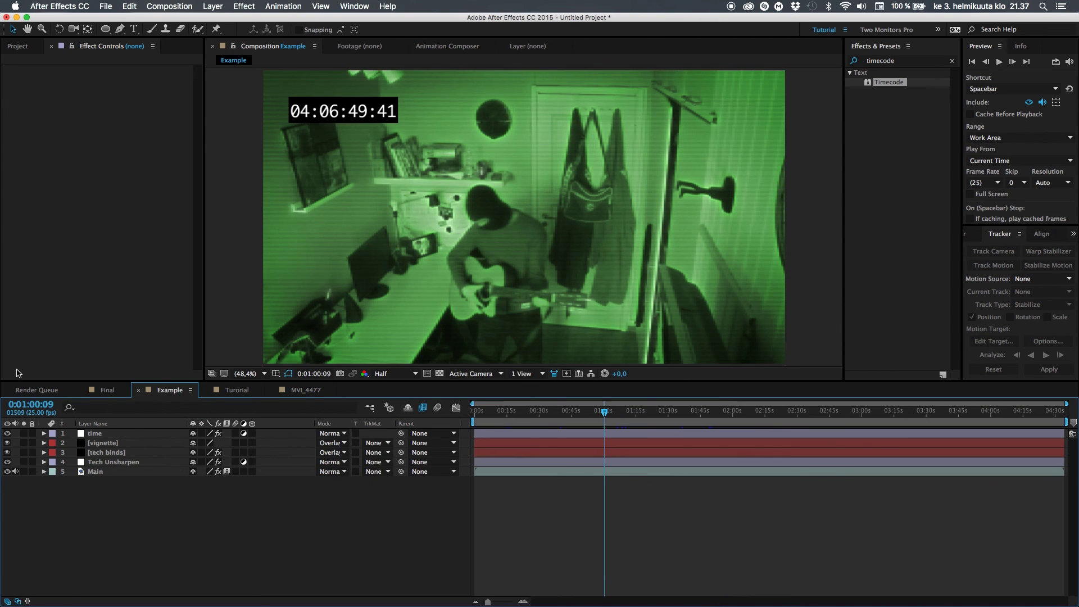
left_click(109, 390)
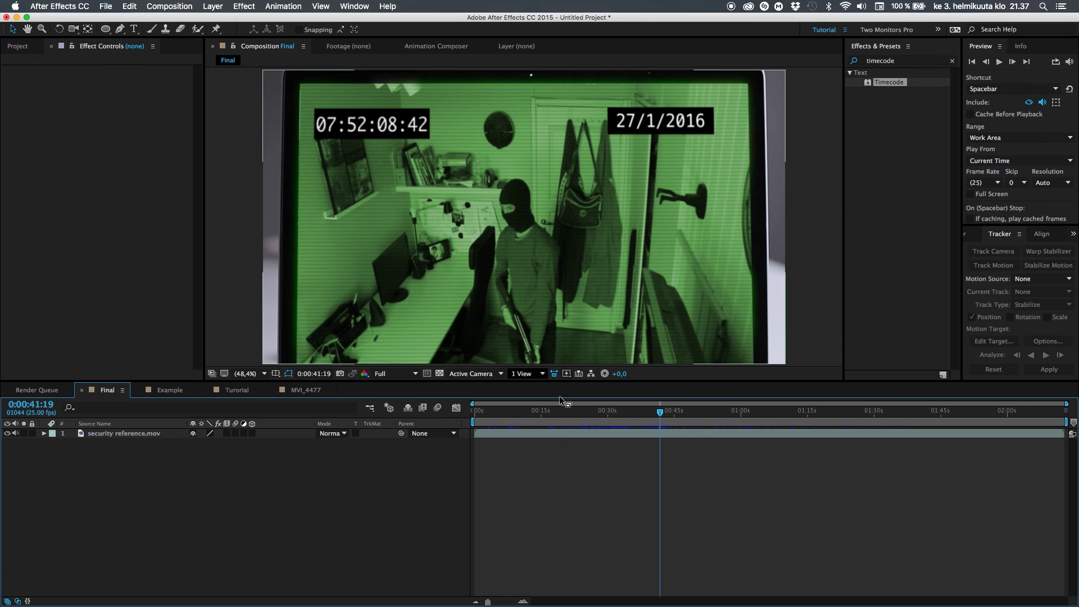
left_click_drag(550, 414, 634, 420)
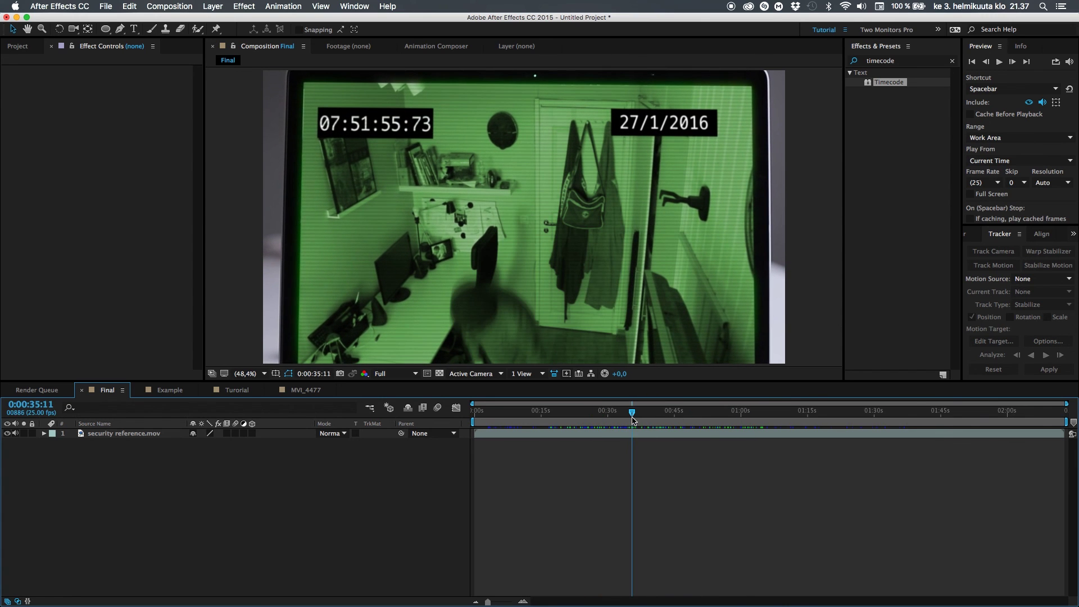
left_click(588, 414)
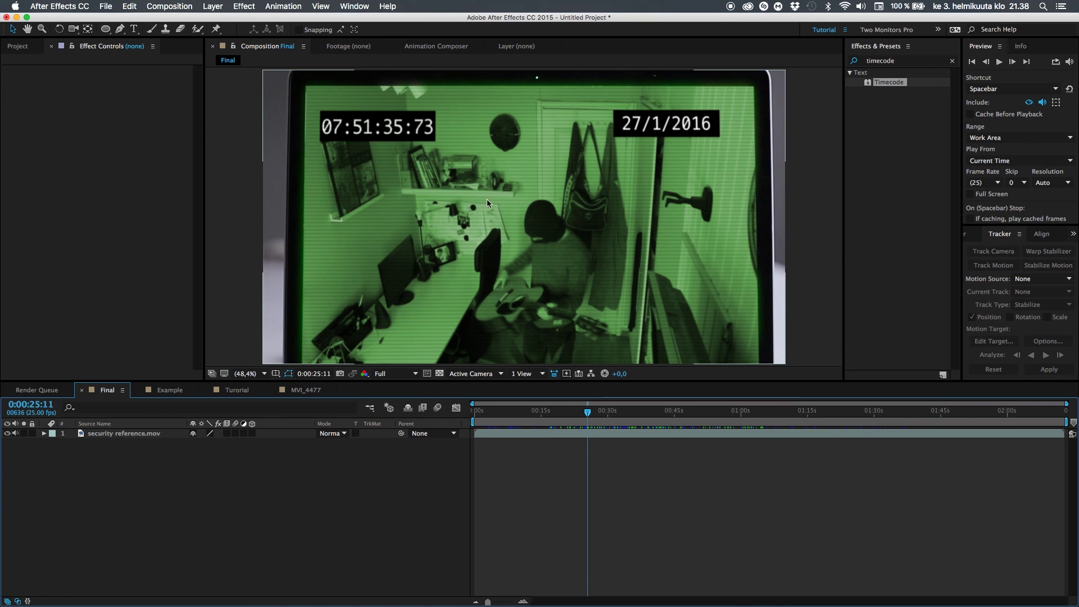
- Bring up the Final reference composition and scrub it slightly later to 0:00:28:09
left_click(306, 395)
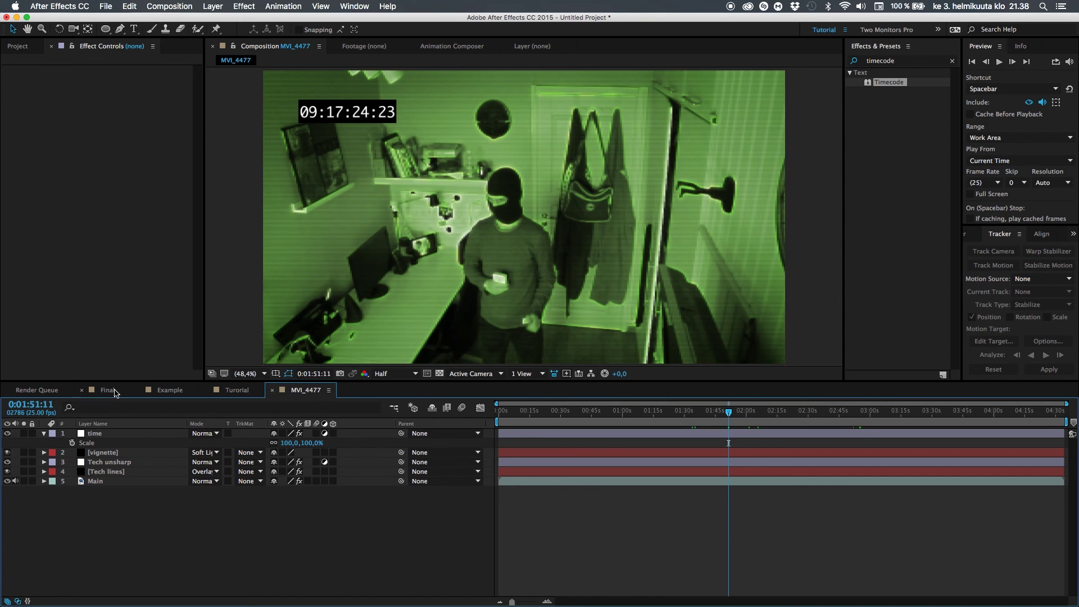
left_click(114, 393)
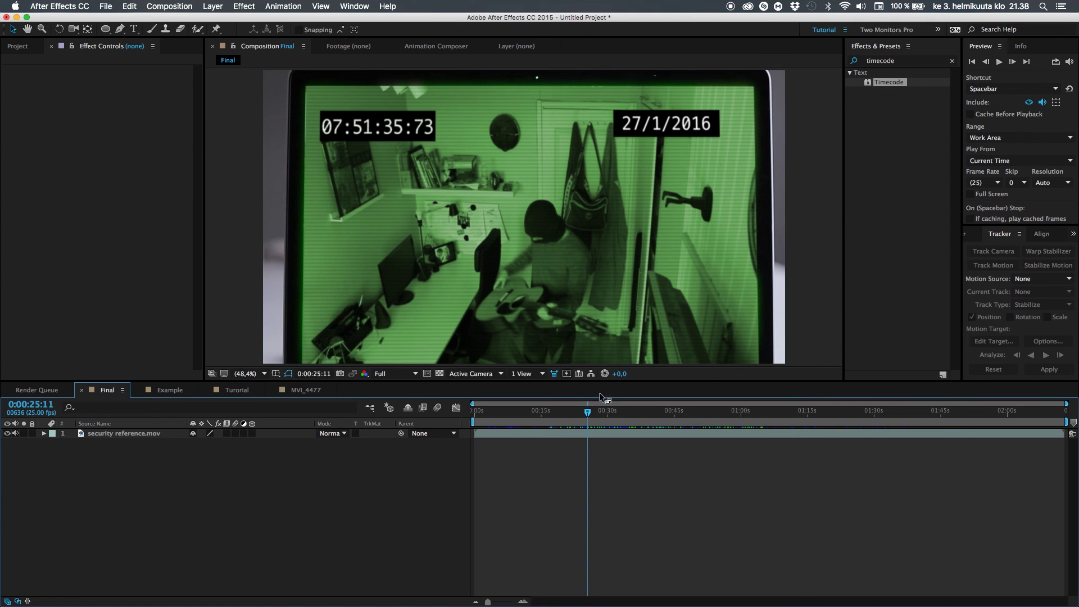
left_click_drag(587, 412, 601, 415)
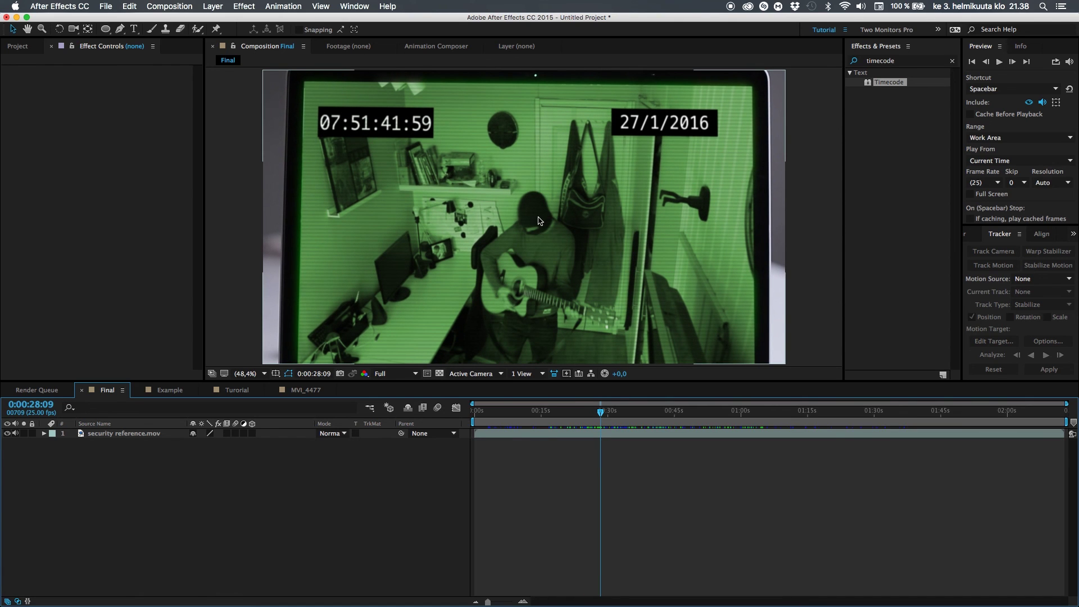